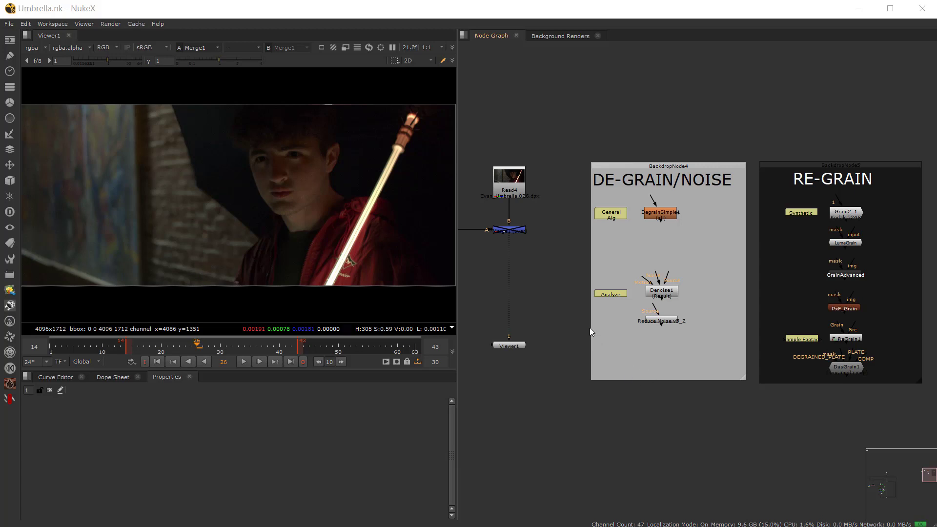
# Step: View the Roto3 CG gradient and its alpha matte in the viewer
pyautogui.scroll(-2, 580, 319)
pyautogui.moveTo(556, 309); pyautogui.dragTo(579, 314, button='middle')
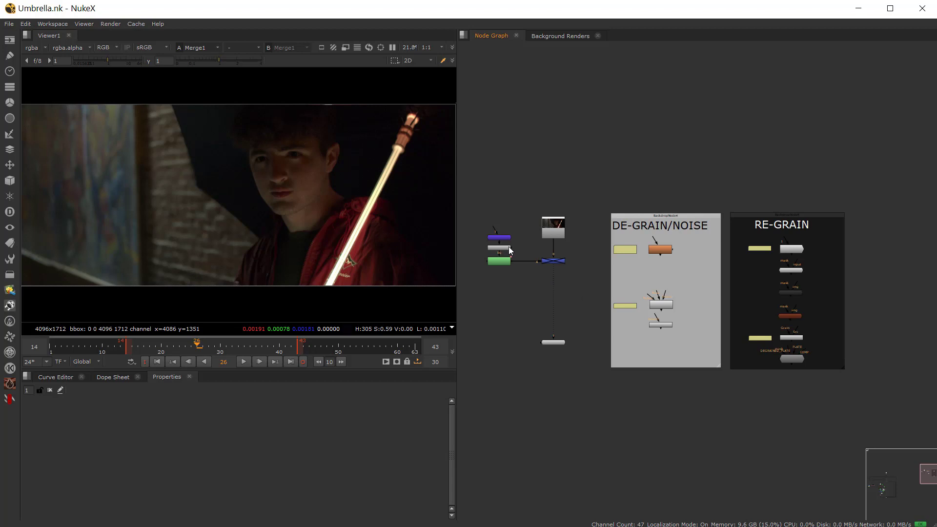
pyautogui.scroll(3, 489, 218)
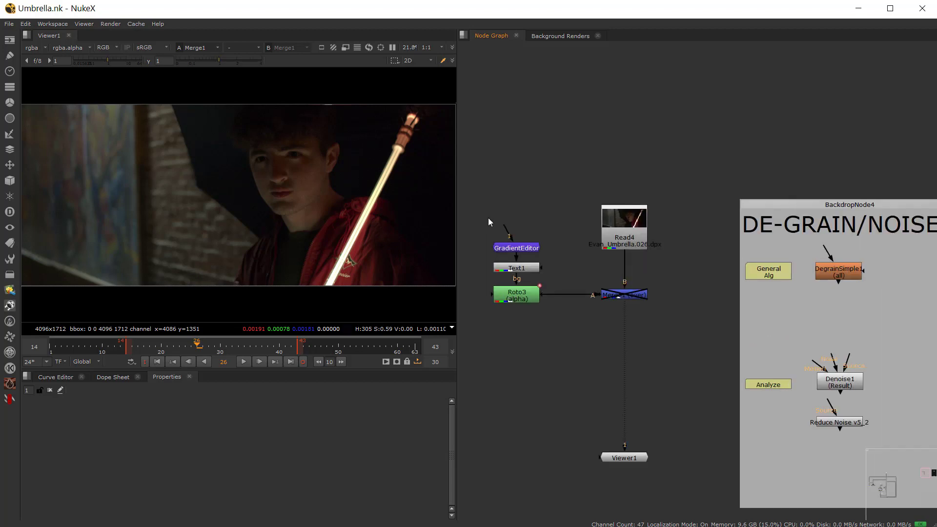
pyautogui.click(613, 244)
pyautogui.press('1')
pyautogui.scroll(3, 502, 295)
pyautogui.click(523, 288)
pyautogui.press('1')
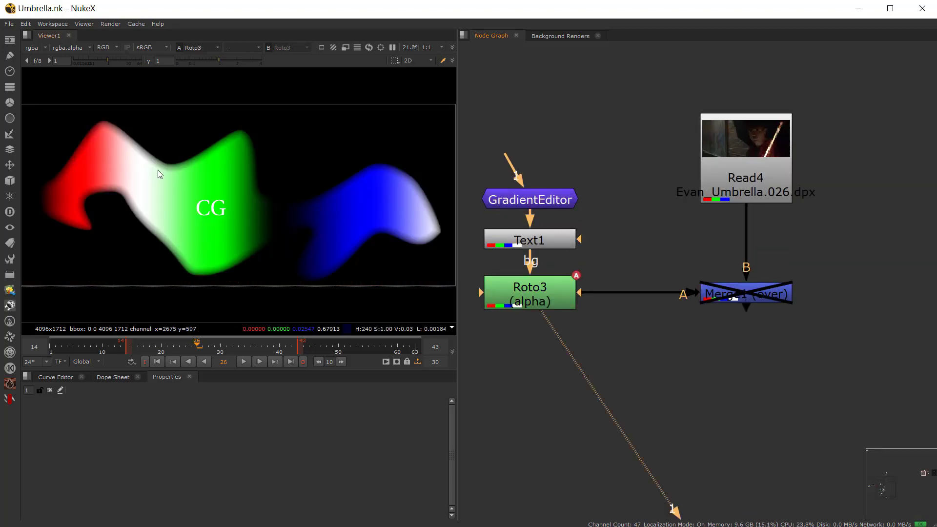
pyautogui.press('a')
pyautogui.press('a')
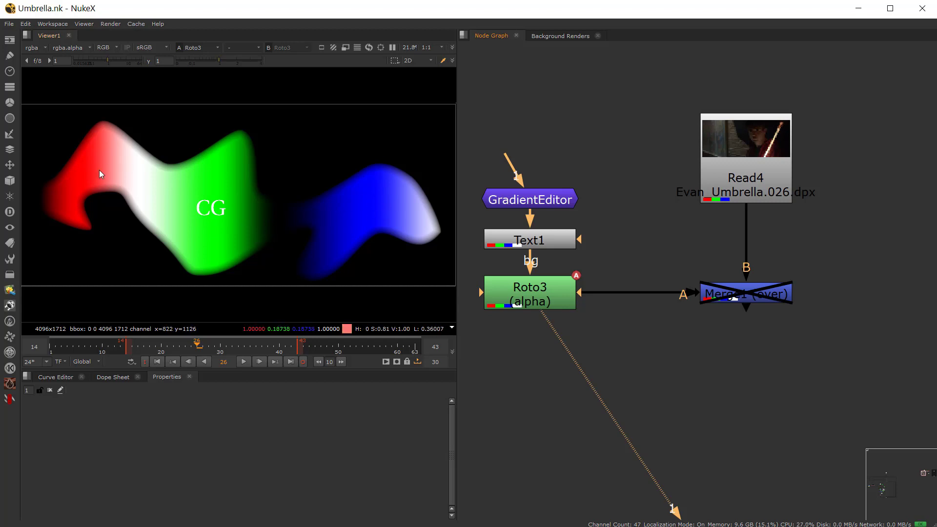
# Step: Preview Merge1 with the CG over the plate, then disable Merge1 to show only the plate
pyautogui.click(792, 312)
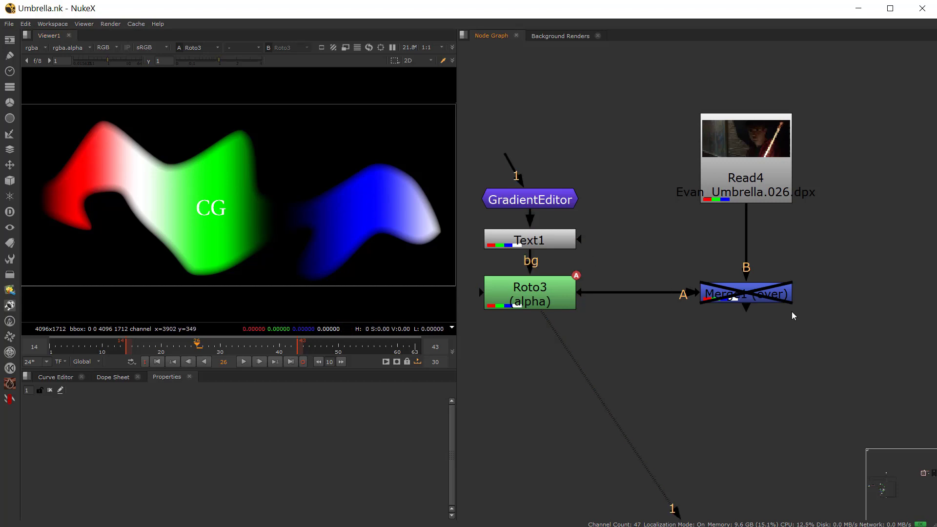
pyautogui.click(781, 298)
pyautogui.press('1')
pyautogui.press('d')
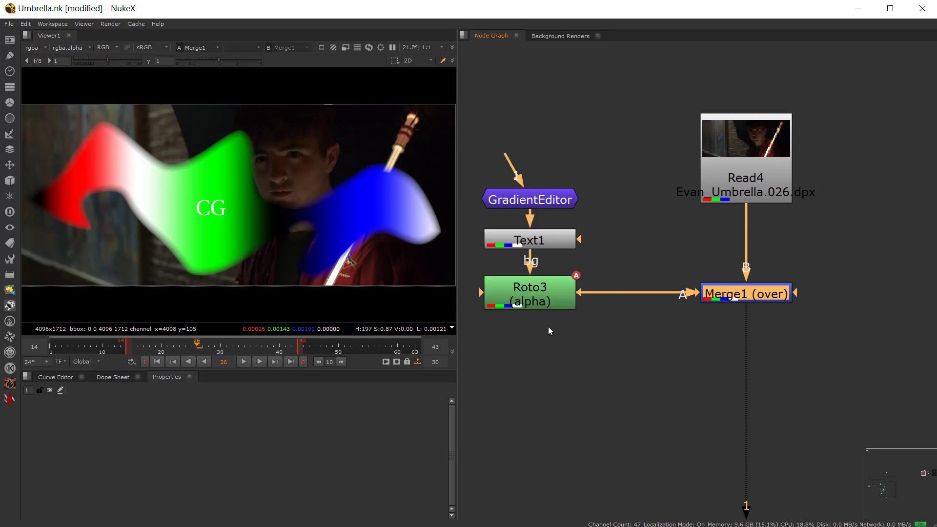
pyautogui.scroll(10, 292, 215)
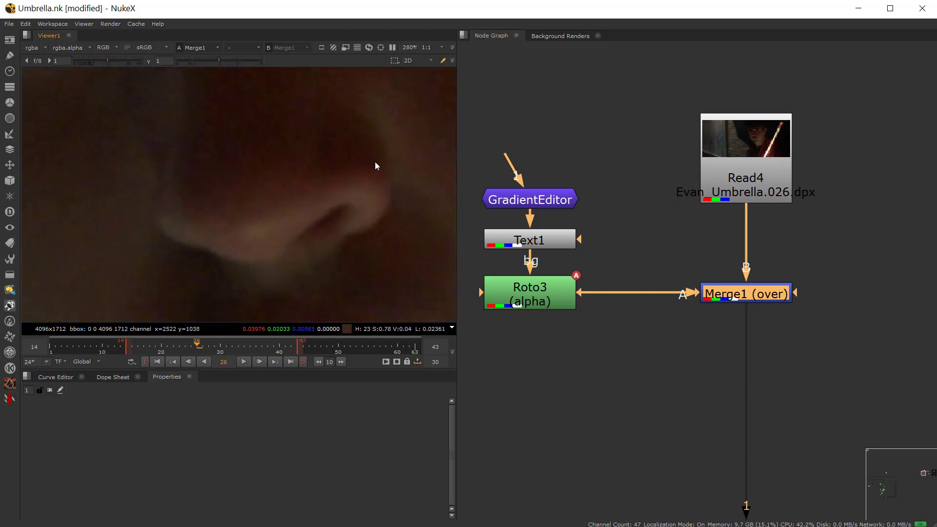
pyautogui.scroll(-6, 306, 146)
pyautogui.scroll(3, 83, 208)
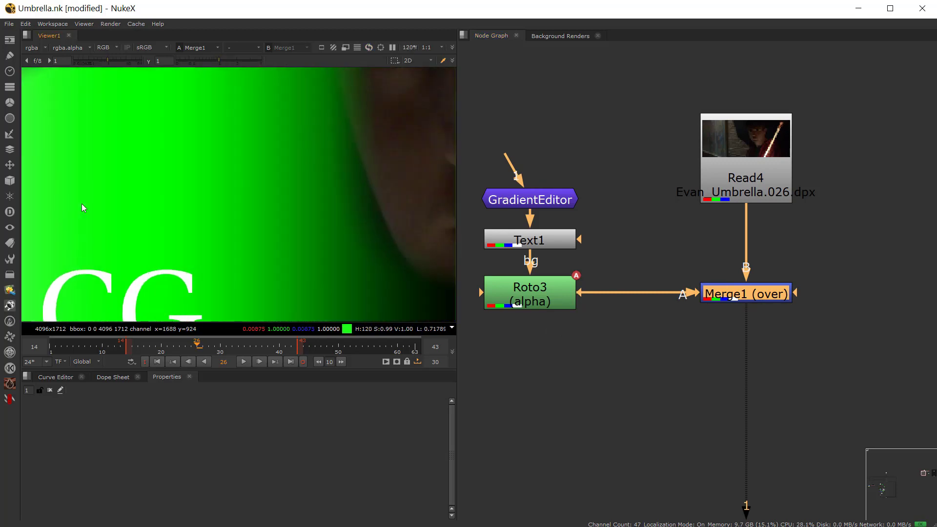
pyautogui.press('f')
pyautogui.press('d')
# Step: Frame the DE-GRAIN and RE-GRAIN backdrops and maximize the node graph
pyautogui.scroll(-4, 676, 327)
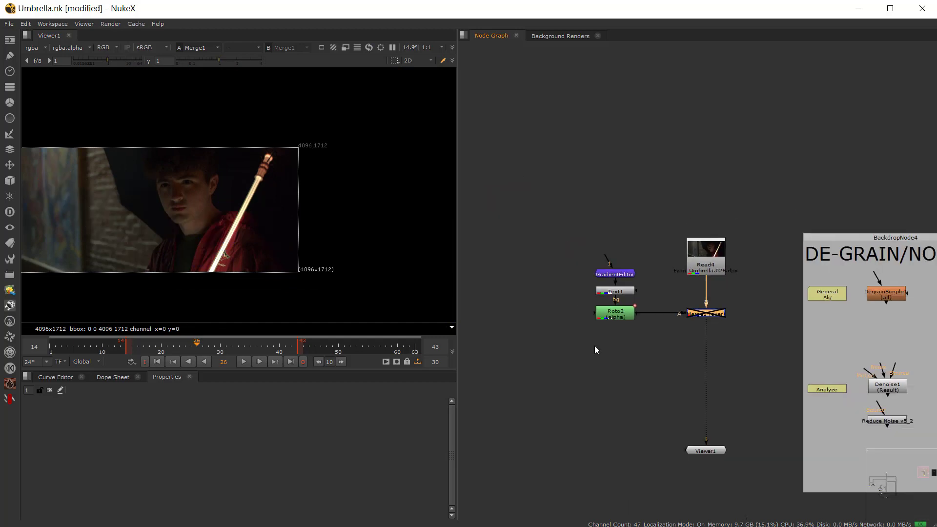
pyautogui.moveTo(793, 341)
pyautogui.mouseDown(button='middle')
pyautogui.moveTo(594, 329)
pyautogui.moveTo(566, 285)
pyautogui.moveTo(148, 262)
pyautogui.mouseUp(button='middle')
pyautogui.scroll(2, 564, 283)
pyautogui.press('space')
pyautogui.scroll(1, 173, 274)
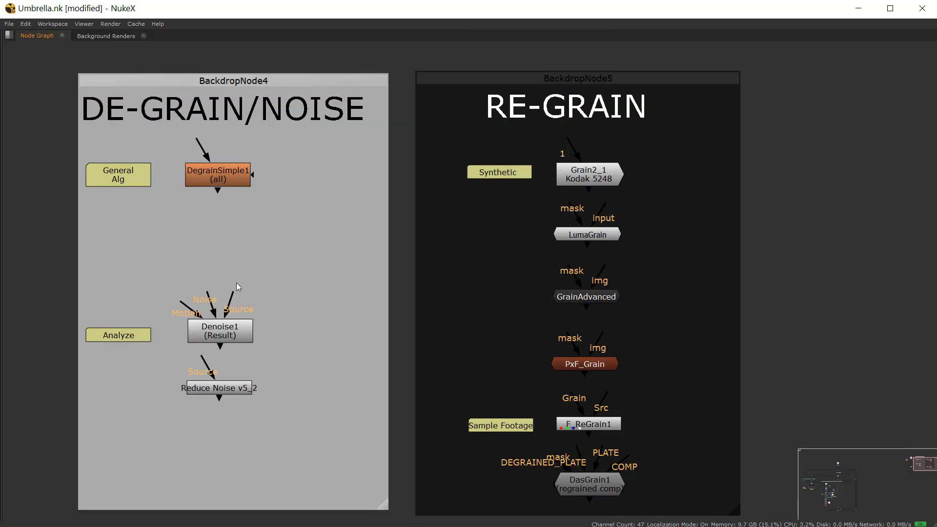
pyautogui.moveTo(236, 283); pyautogui.dragTo(238, 271, button='middle')
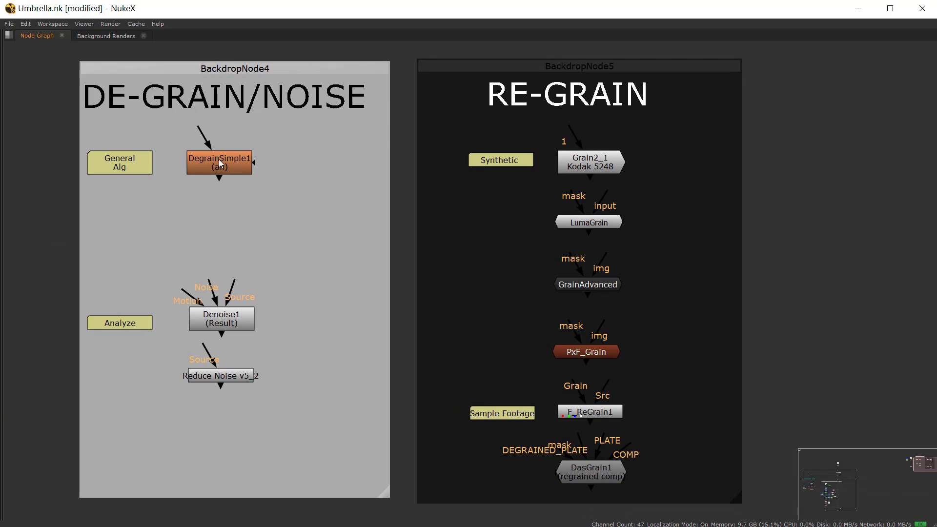
# Step: Tidy the DegrainSimple1, Analyze note, Denoise1 and Reduce Noise v5_2 nodes
pyautogui.moveTo(220, 164); pyautogui.dragTo(226, 166)
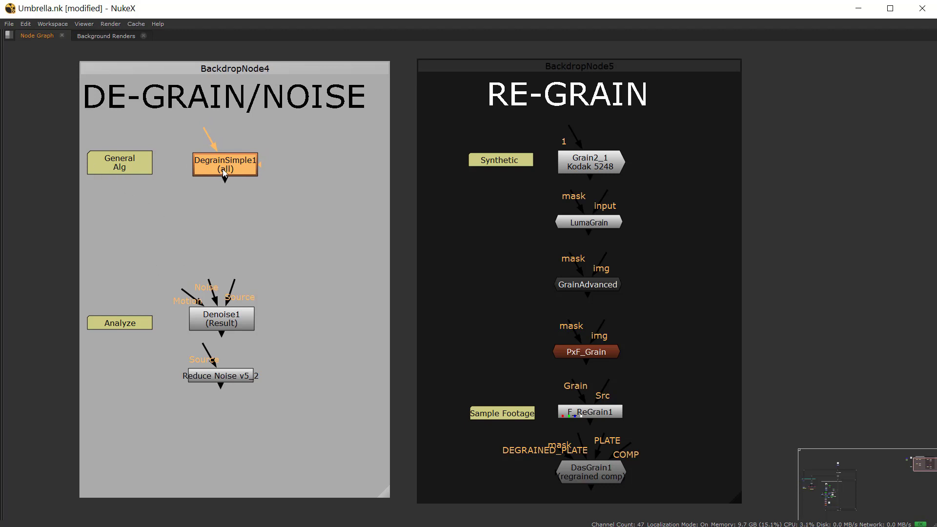
pyautogui.moveTo(225, 172); pyautogui.dragTo(227, 175)
pyautogui.click(146, 313)
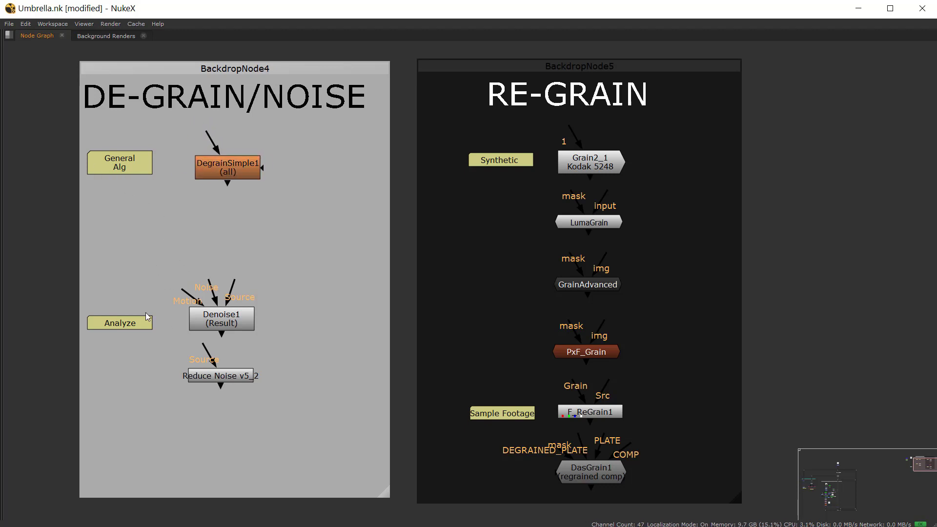
pyautogui.moveTo(134, 321); pyautogui.dragTo(138, 317)
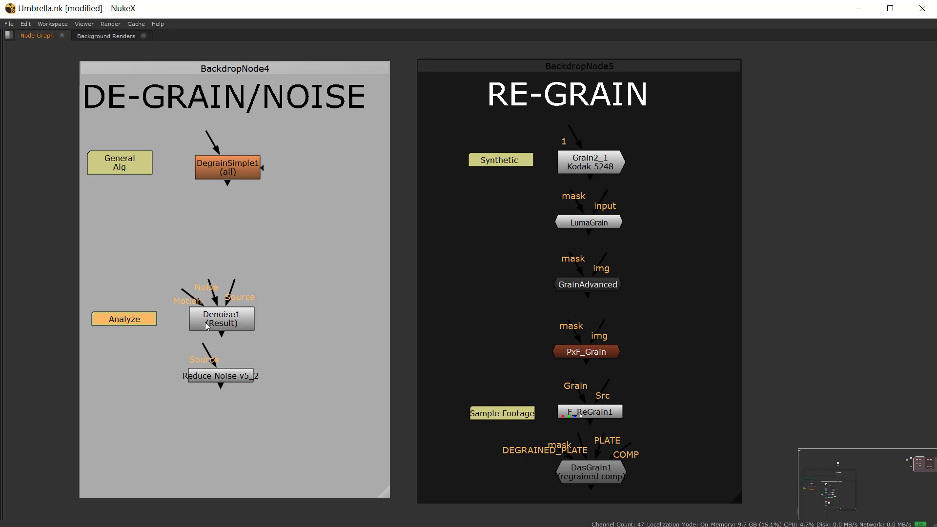
pyautogui.moveTo(207, 326); pyautogui.dragTo(216, 327)
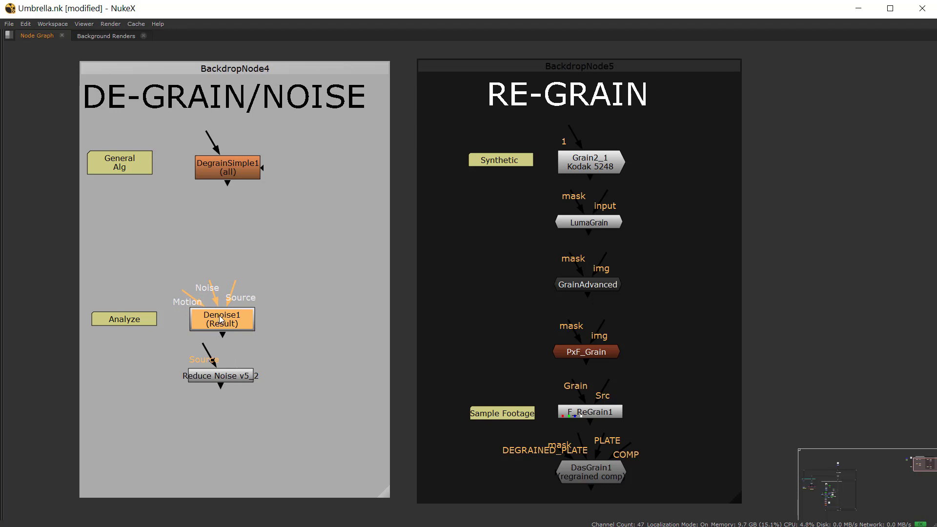
pyautogui.moveTo(210, 317); pyautogui.dragTo(213, 324)
pyautogui.moveTo(216, 381)
pyautogui.mouseDown()
pyautogui.moveTo(223, 388)
pyautogui.moveTo(213, 385)
pyautogui.mouseUp()
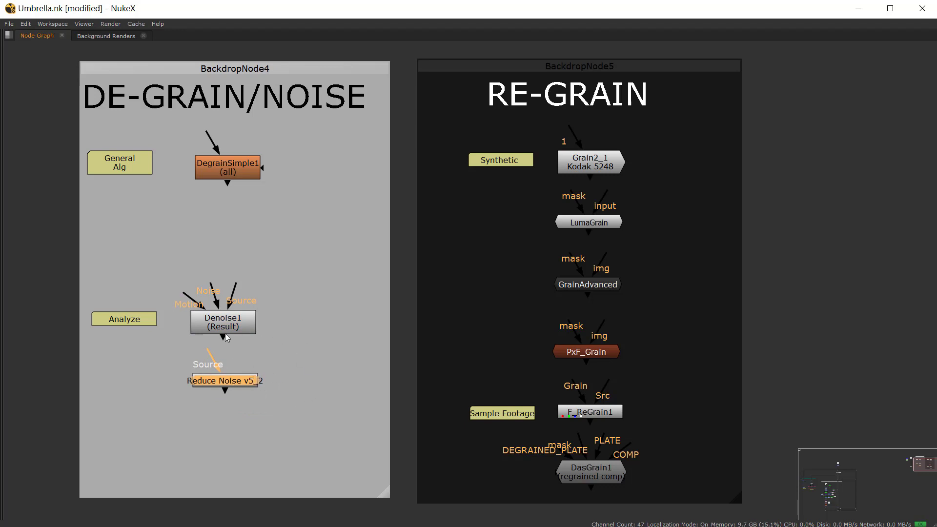
pyautogui.moveTo(227, 337); pyautogui.dragTo(228, 337)
pyautogui.click(285, 321)
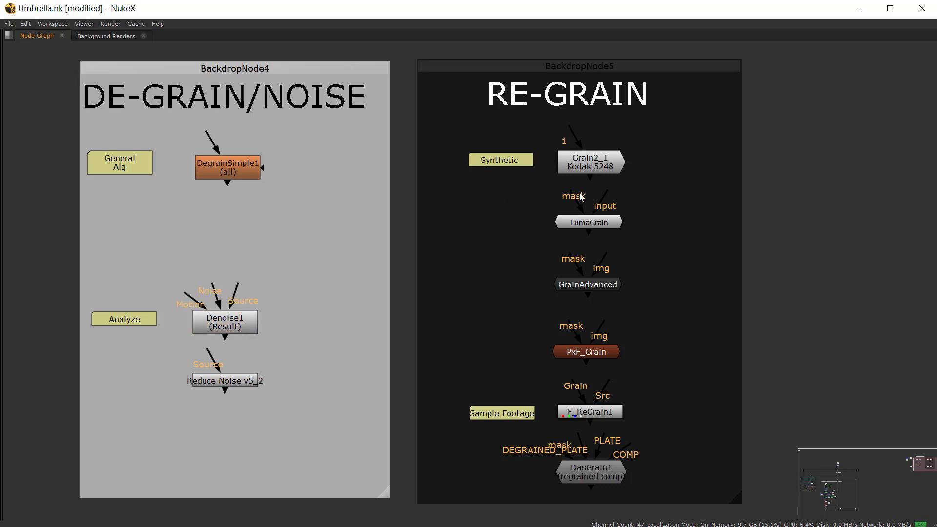
pyautogui.moveTo(641, 193); pyautogui.dragTo(531, 193, button='middle')
pyautogui.scroll(2, 503, 172)
pyautogui.scroll(-1, 476, 167)
pyautogui.click(475, 156)
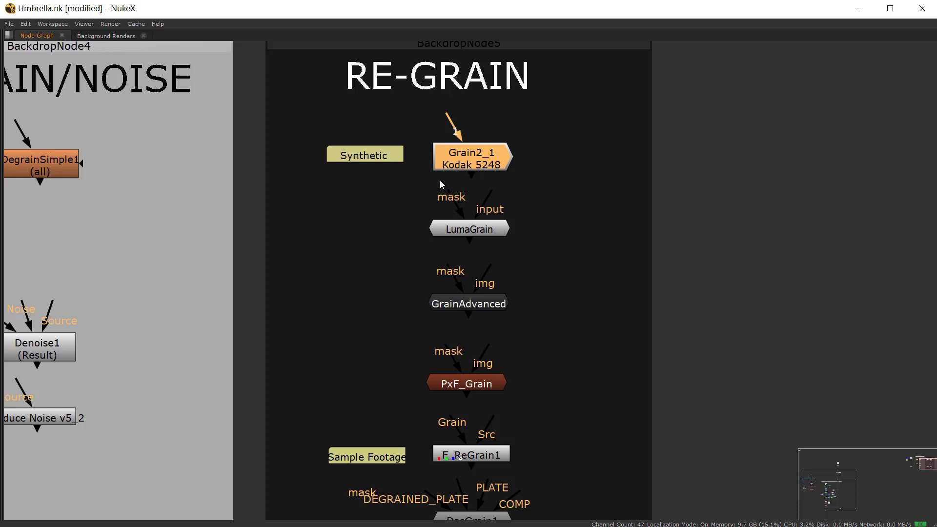
pyautogui.moveTo(470, 156); pyautogui.dragTo(472, 153)
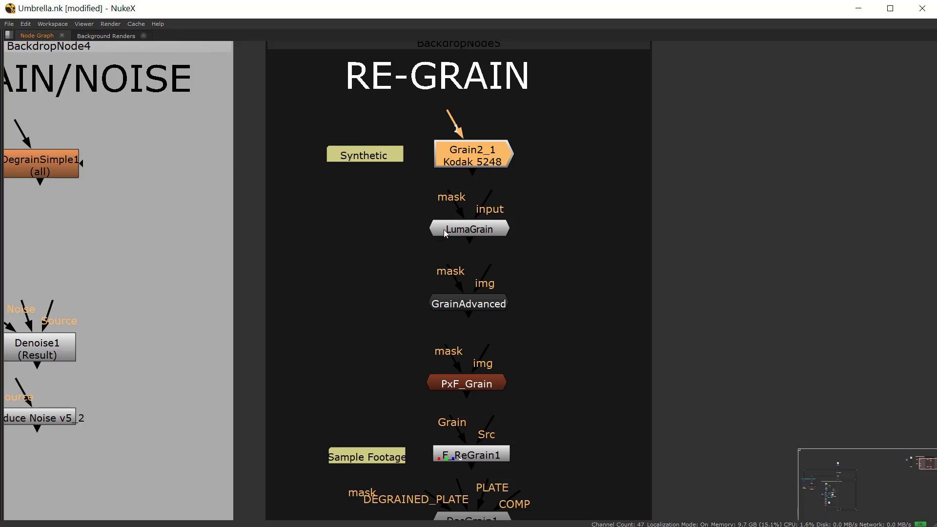
pyautogui.click(445, 234)
pyautogui.scroll(-4, 324, 282)
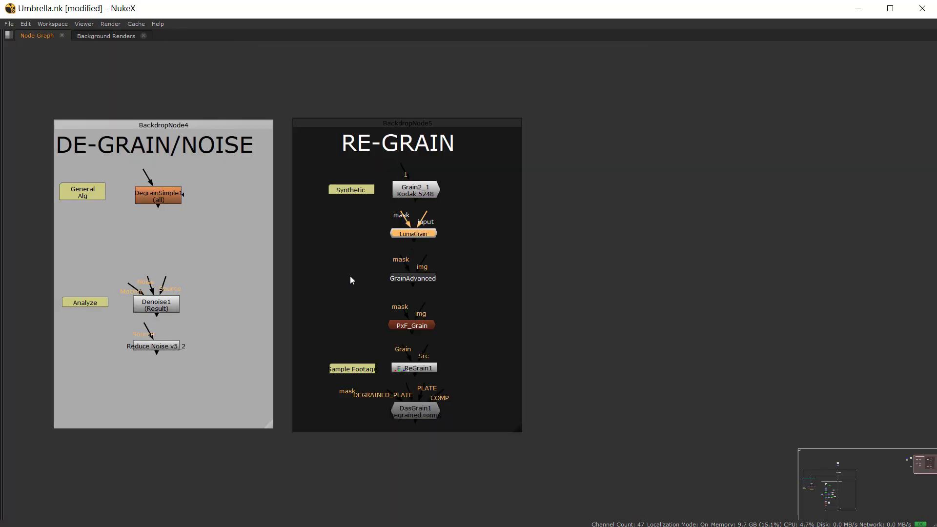
pyautogui.scroll(3, 350, 279)
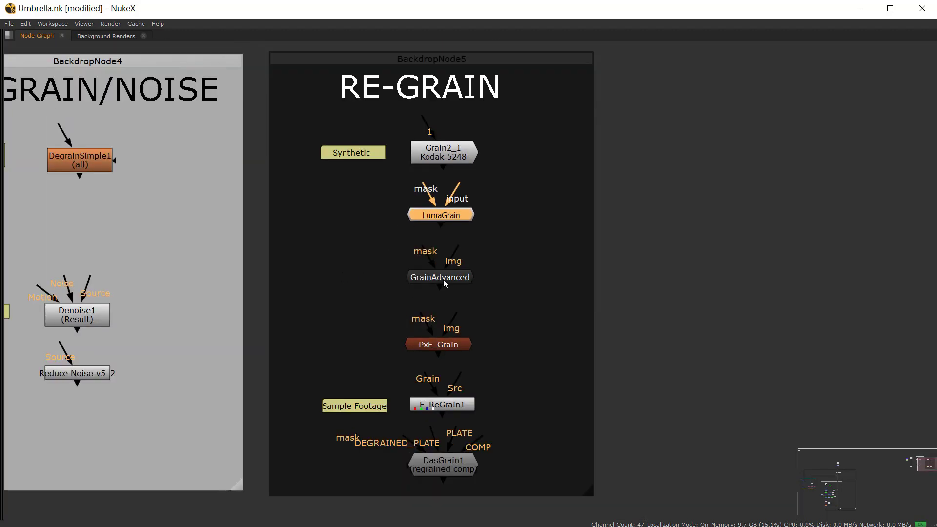
pyautogui.click(444, 278)
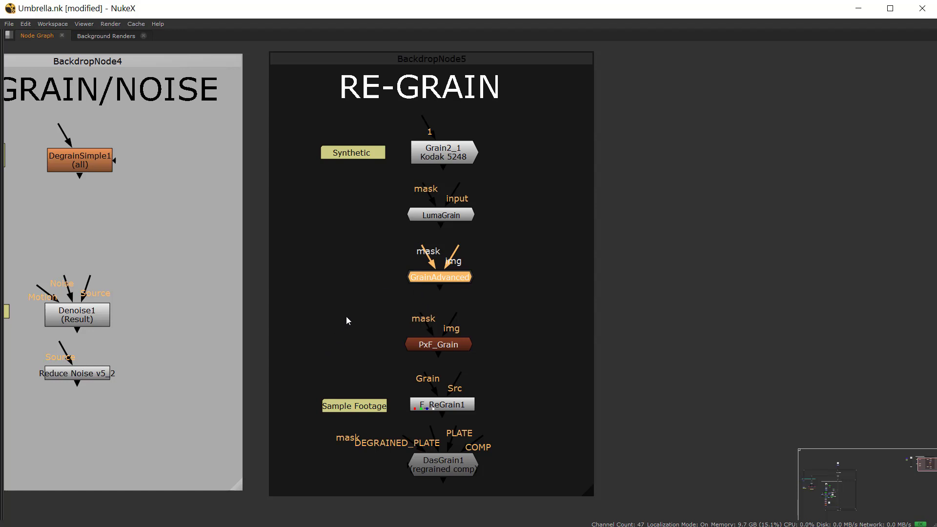
pyautogui.scroll(2, 430, 364)
pyautogui.click(441, 335)
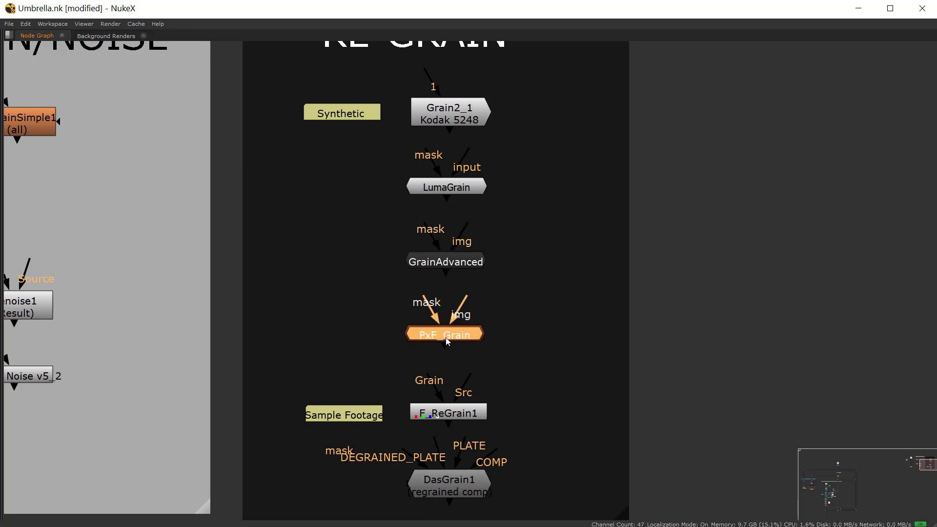
pyautogui.click(439, 265)
pyautogui.moveTo(439, 266); pyautogui.dragTo(438, 264)
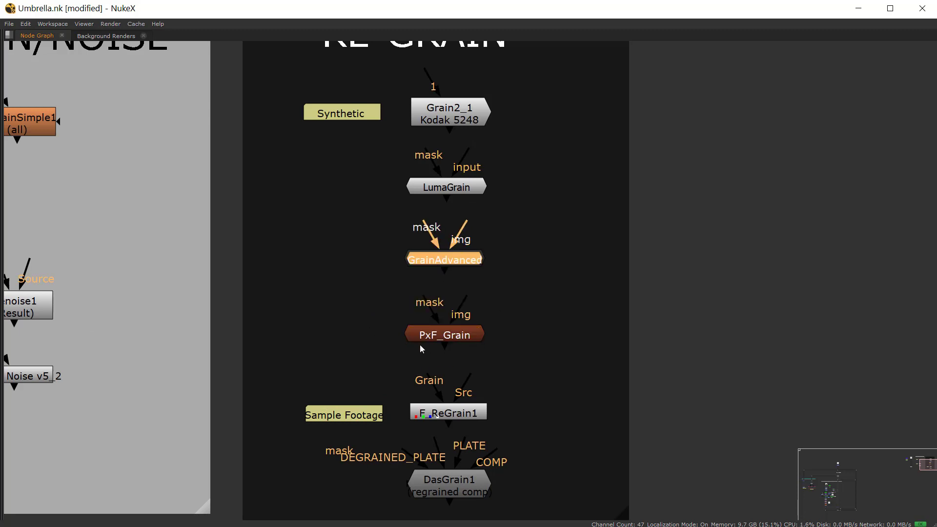
pyautogui.click(444, 338)
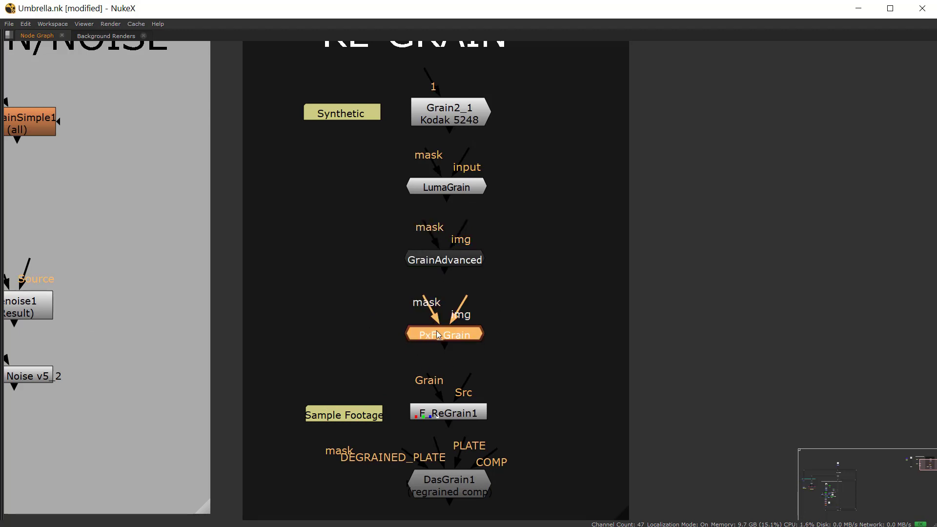
pyautogui.scroll(-2, 363, 346)
pyautogui.moveTo(363, 346); pyautogui.dragTo(448, 323, button='middle')
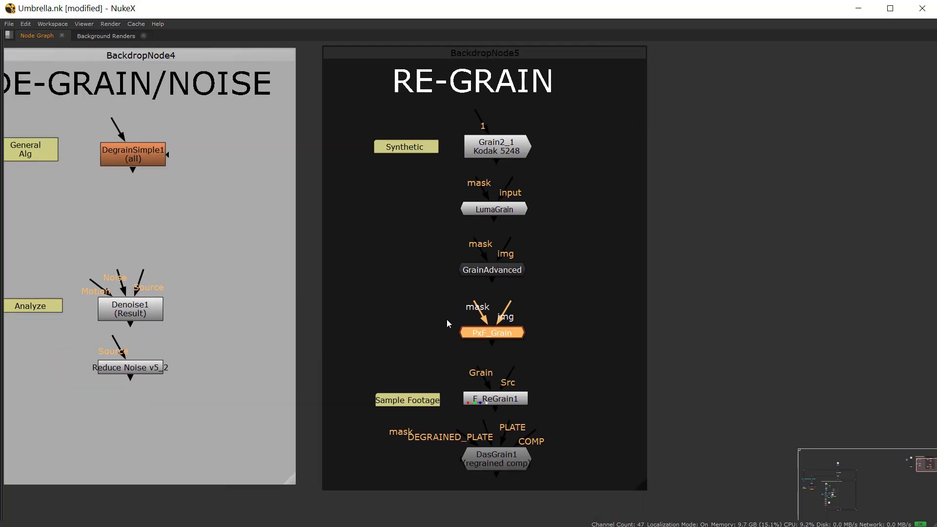
pyautogui.scroll(2, 449, 323)
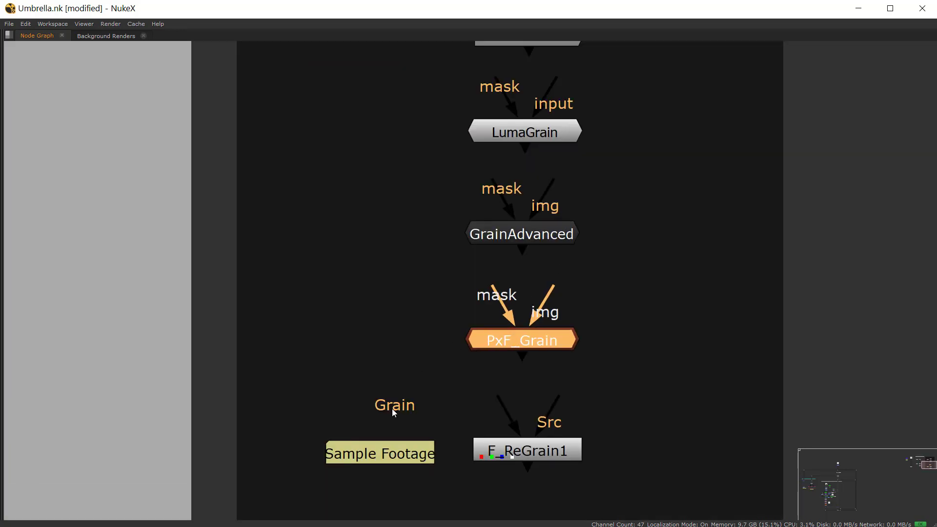
pyautogui.scroll(-3, 391, 409)
pyautogui.scroll(3, 474, 339)
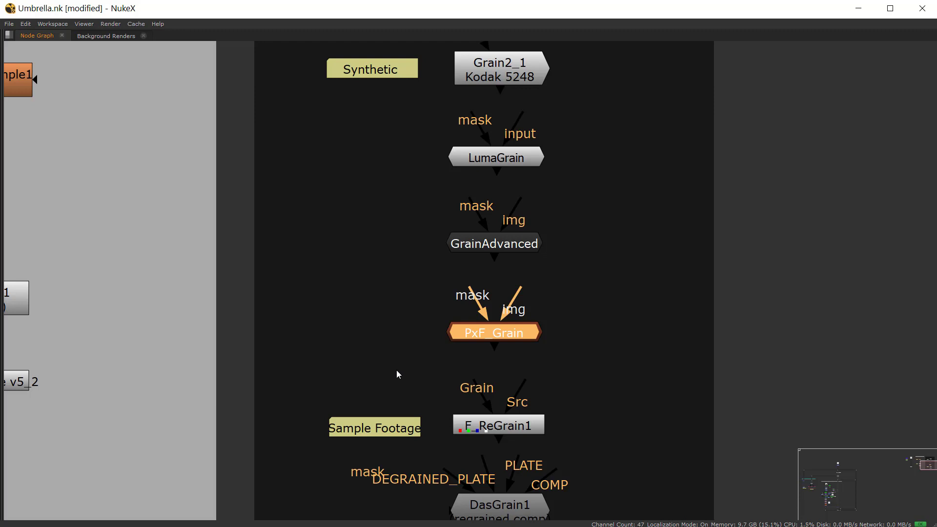
pyautogui.scroll(-3, 415, 330)
pyautogui.scroll(3, 411, 340)
pyautogui.moveTo(510, 389); pyautogui.dragTo(508, 388)
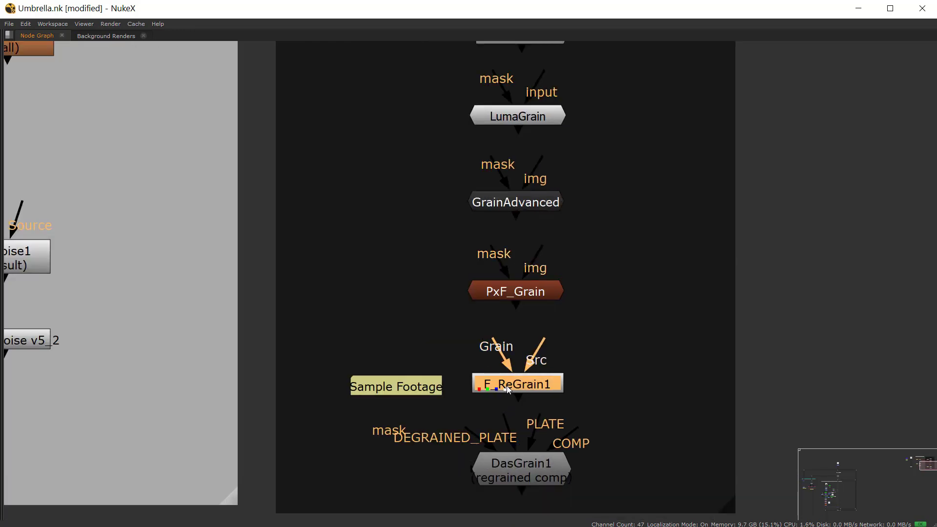
pyautogui.moveTo(427, 391); pyautogui.dragTo(424, 391)
pyautogui.click(505, 384)
pyautogui.click(515, 477)
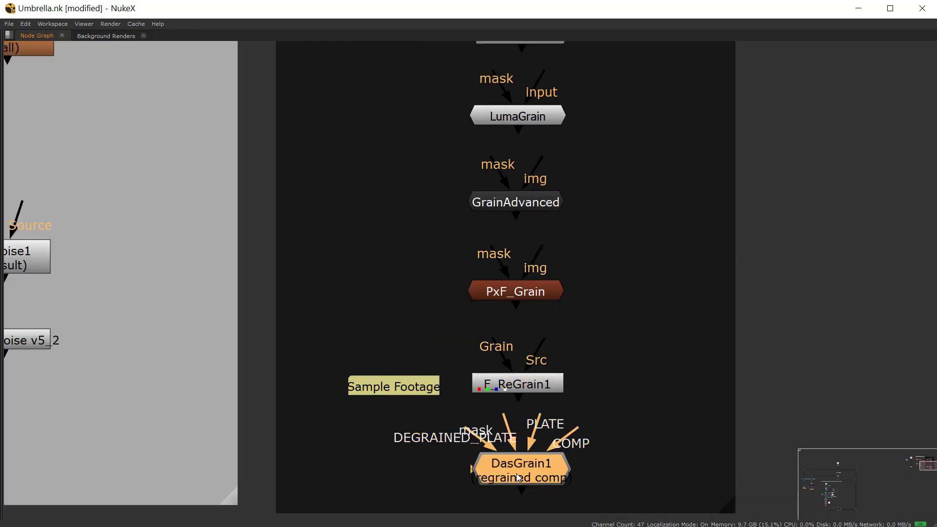
pyautogui.scroll(-4, 467, 453)
pyautogui.scroll(2, 463, 445)
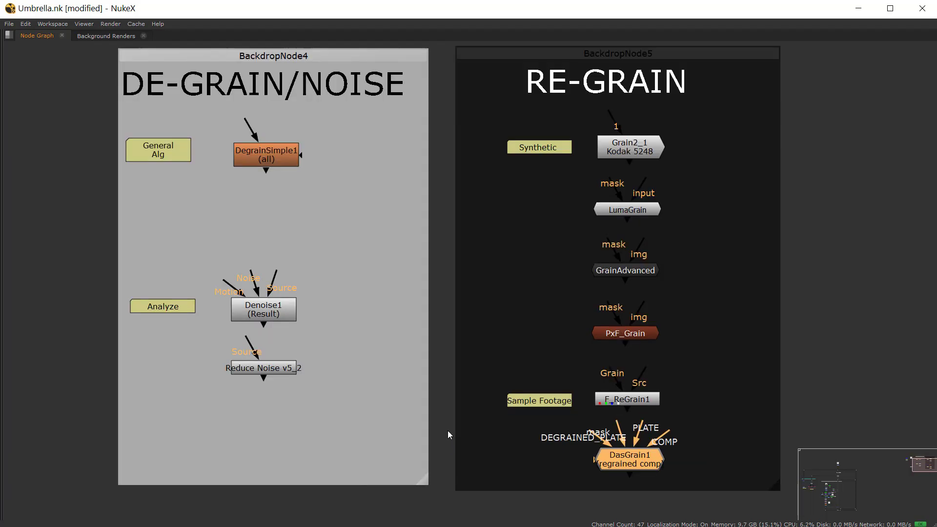
pyautogui.moveTo(457, 439); pyautogui.dragTo(455, 449, button='middle')
pyautogui.click(498, 463)
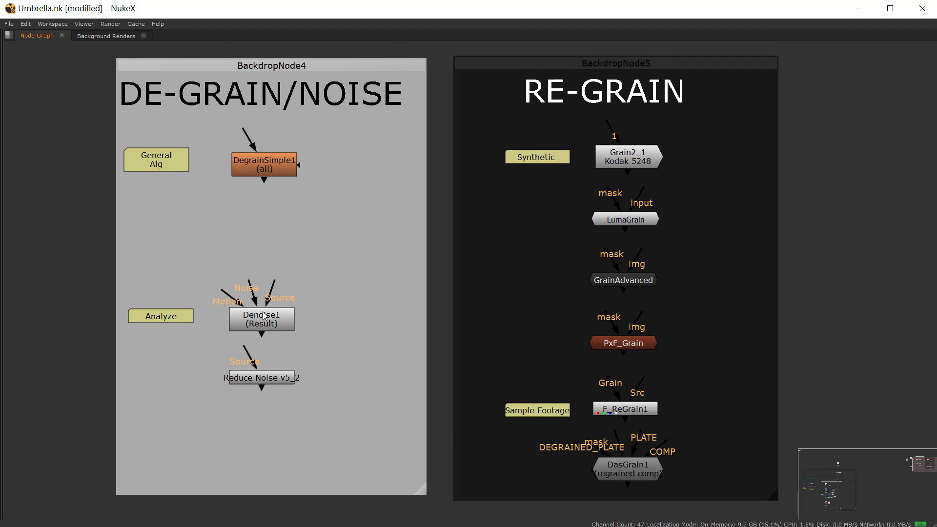
pyautogui.moveTo(271, 327); pyautogui.dragTo(274, 323)
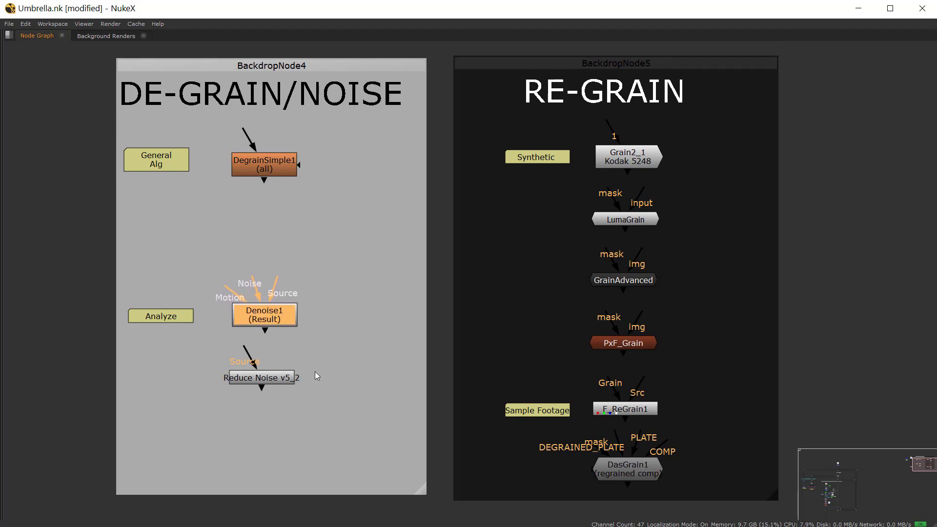
pyautogui.click(617, 412)
pyautogui.moveTo(608, 411); pyautogui.dragTo(606, 417)
pyautogui.click(281, 325)
pyautogui.click(616, 415)
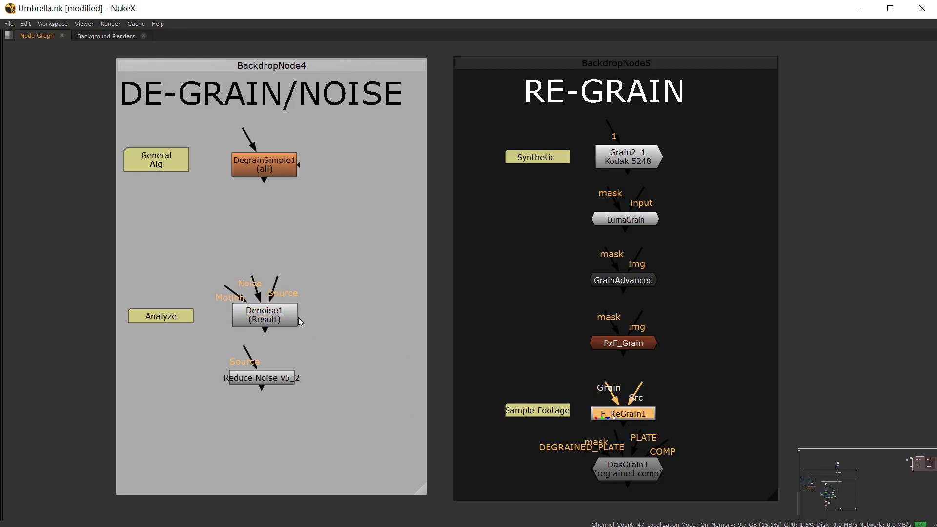
pyautogui.click(288, 318)
pyautogui.click(613, 417)
pyautogui.click(270, 316)
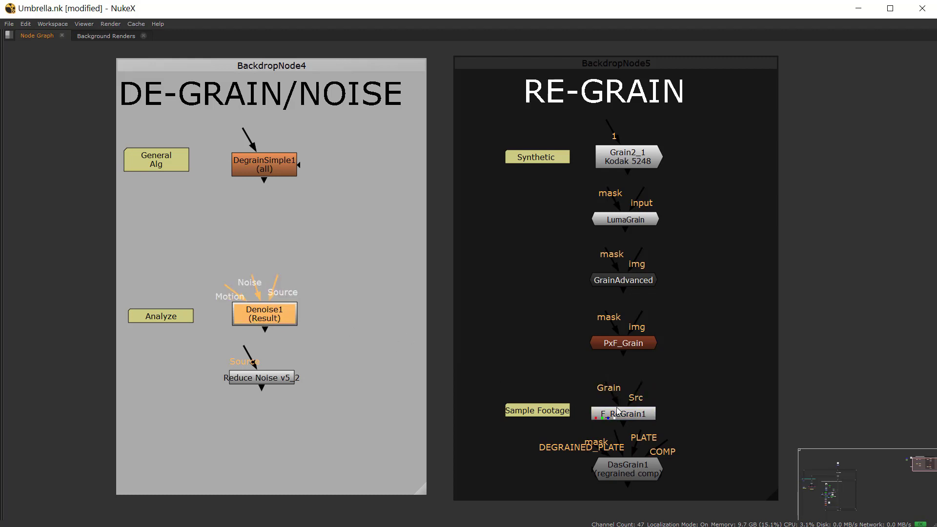
pyautogui.click(619, 414)
pyautogui.click(487, 383)
pyautogui.moveTo(605, 388); pyautogui.dragTo(527, 355)
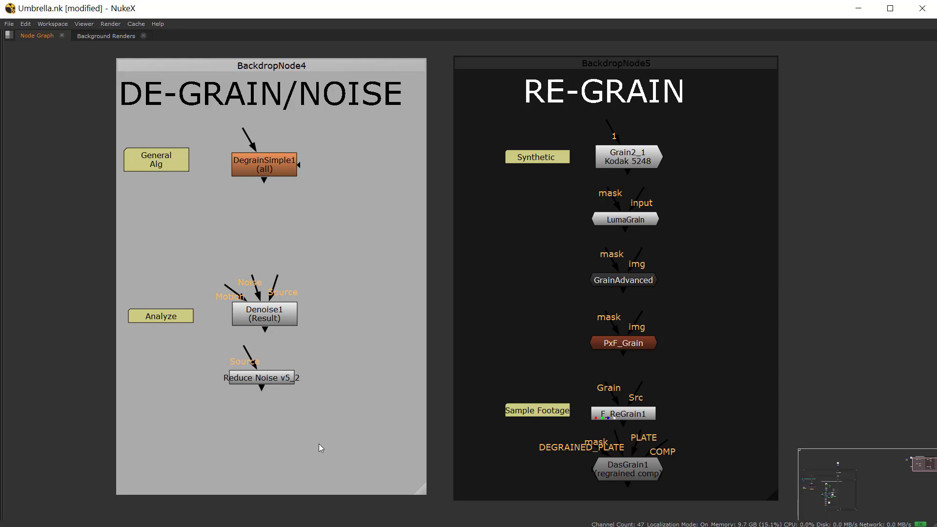
pyautogui.click(266, 386)
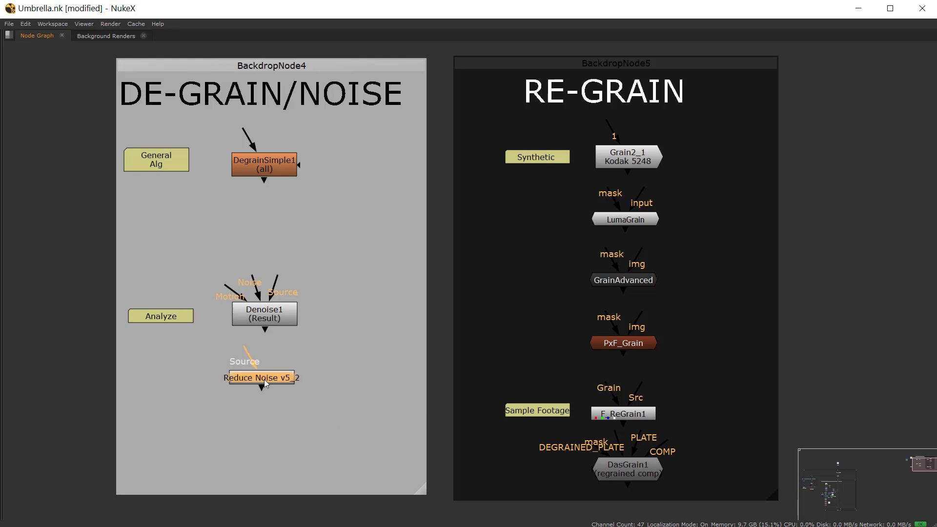
pyautogui.click(609, 467)
# Step: Frame the Read4, Roto3 and merge nodes and restore the viewer and properties panes
pyautogui.click(320, 442)
pyautogui.scroll(-5, 321, 442)
pyautogui.moveTo(295, 424); pyautogui.dragTo(383, 398, button='middle')
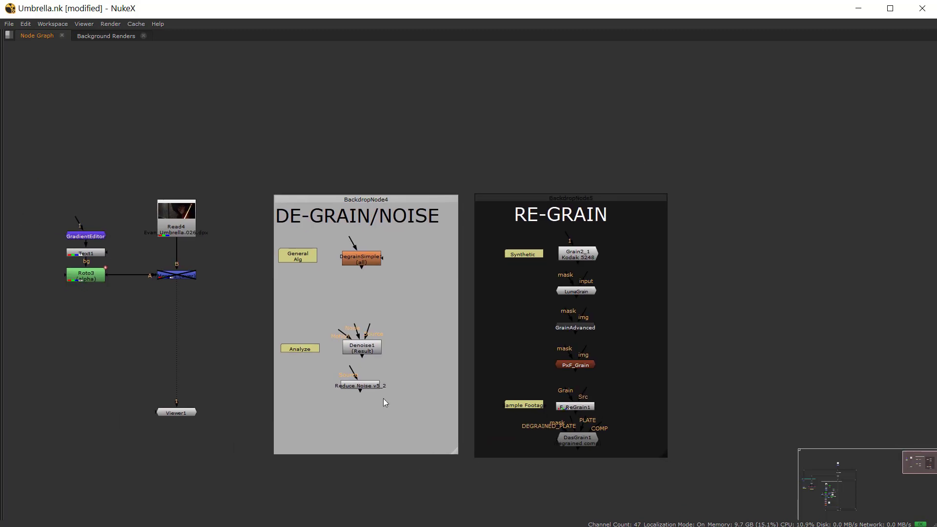
pyautogui.scroll(2, 382, 398)
pyautogui.moveTo(37, 285); pyautogui.dragTo(303, 314, button='middle')
pyautogui.scroll(3, 303, 314)
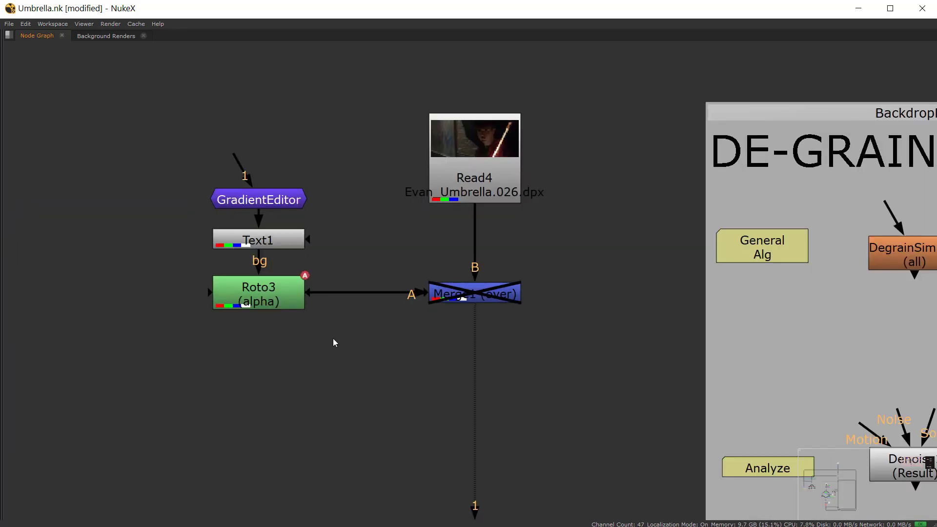
pyautogui.scroll(-2, 334, 342)
pyautogui.scroll(3, 337, 347)
pyautogui.press('space')
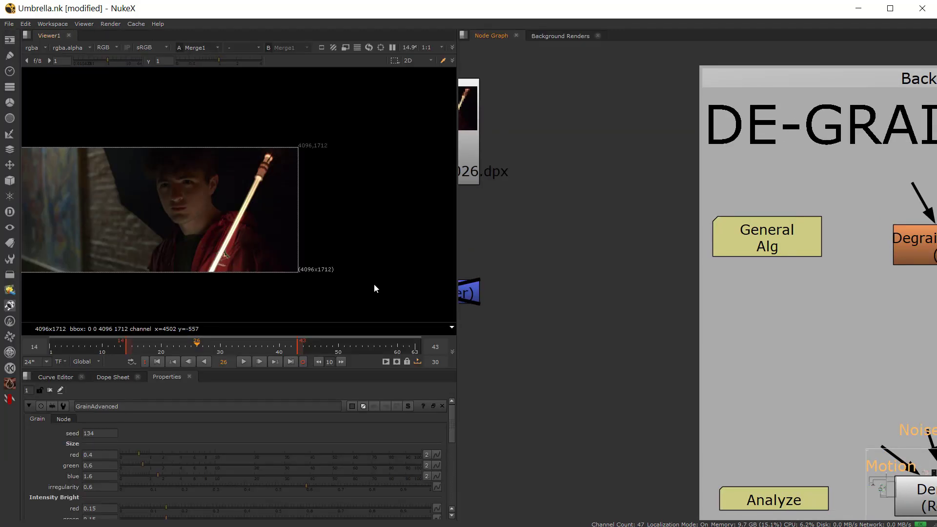
# Step: Frame the face in the viewer and centre the graph on Merge1
pyautogui.scroll(4, 219, 224)
pyautogui.moveTo(185, 220); pyautogui.dragTo(215, 223, button='middle')
pyautogui.scroll(-3, 484, 267)
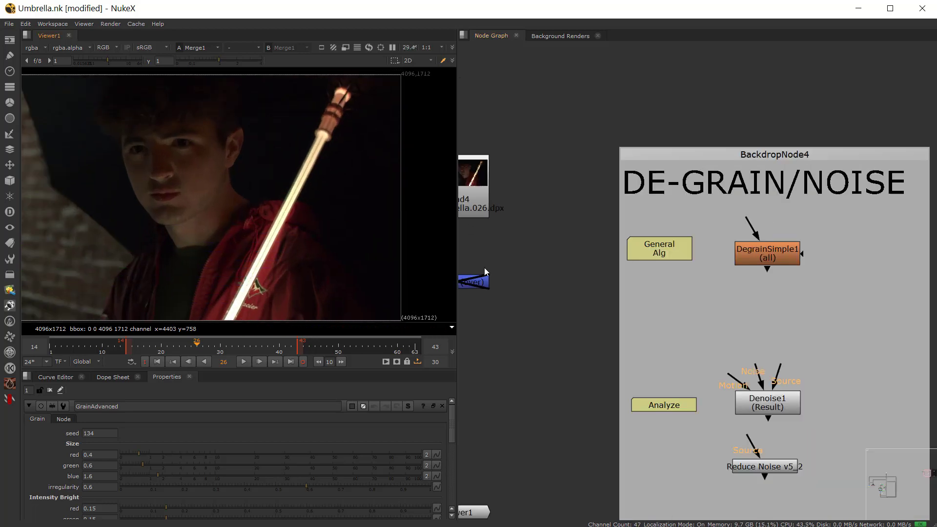
pyautogui.moveTo(484, 268); pyautogui.dragTo(542, 267, button='middle')
pyautogui.scroll(-3, 218, 178)
pyautogui.moveTo(217, 178); pyautogui.dragTo(265, 189, button='middle')
pyautogui.scroll(2, 265, 190)
pyautogui.scroll(-3, 539, 284)
pyautogui.moveTo(541, 286); pyautogui.dragTo(644, 300, button='middle')
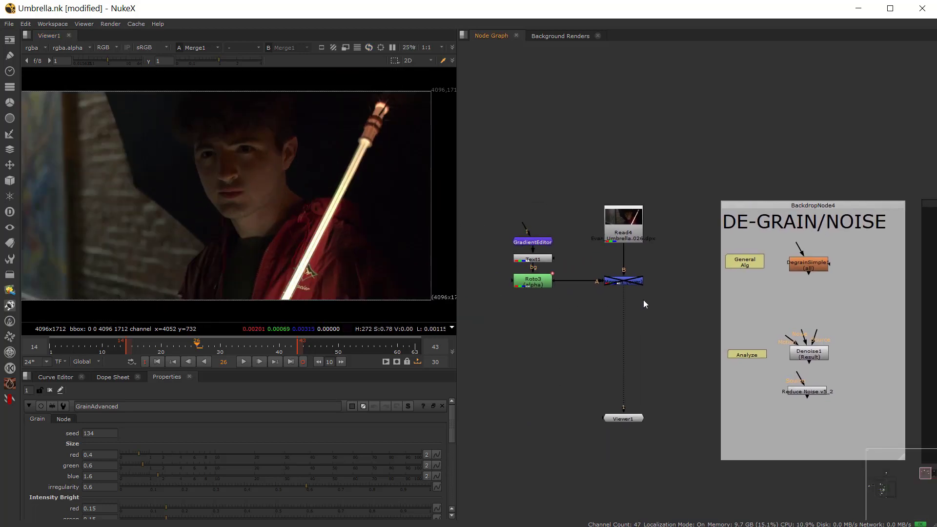
# Step: Paste a copy of the Reduce Noise v5_2 node from the DE-GRAIN/NOISE backdrop
pyautogui.scroll(3, 622, 293)
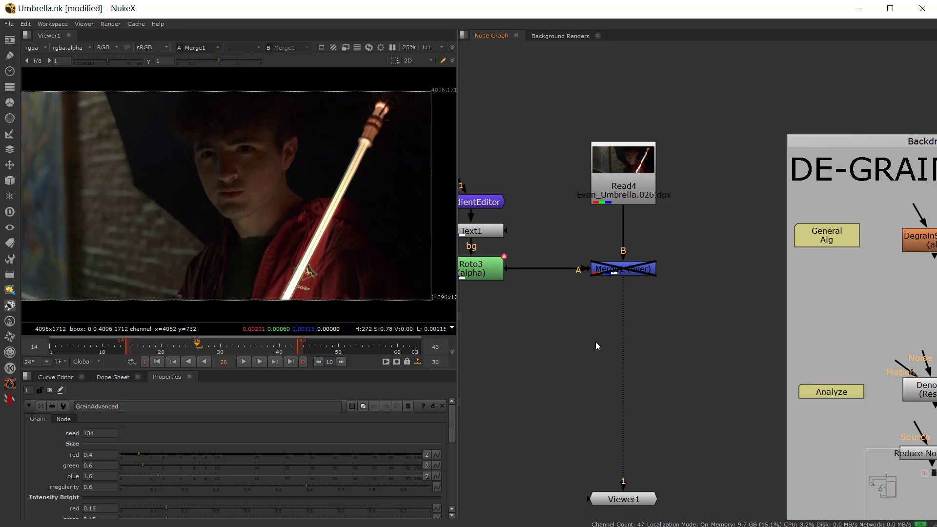
pyautogui.scroll(-1, 715, 323)
pyautogui.moveTo(703, 329); pyautogui.dragTo(614, 330, button='middle')
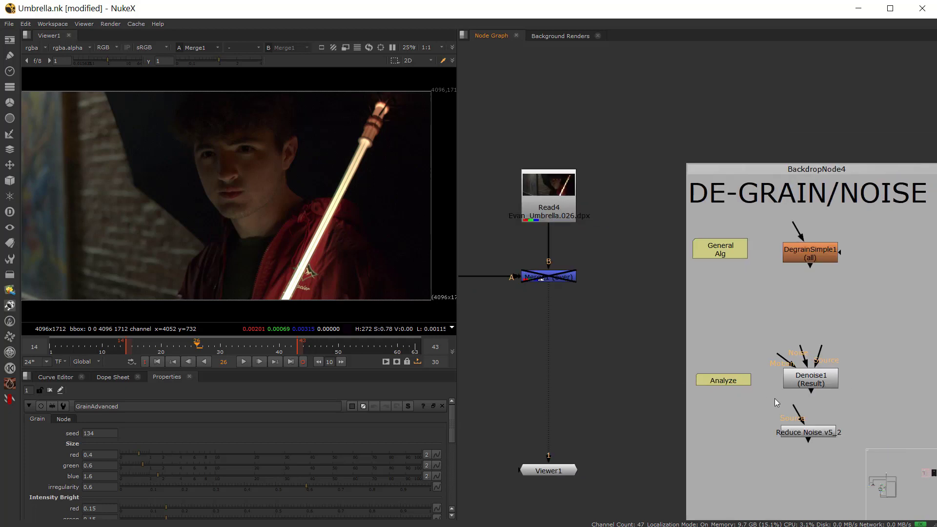
pyautogui.click(815, 434)
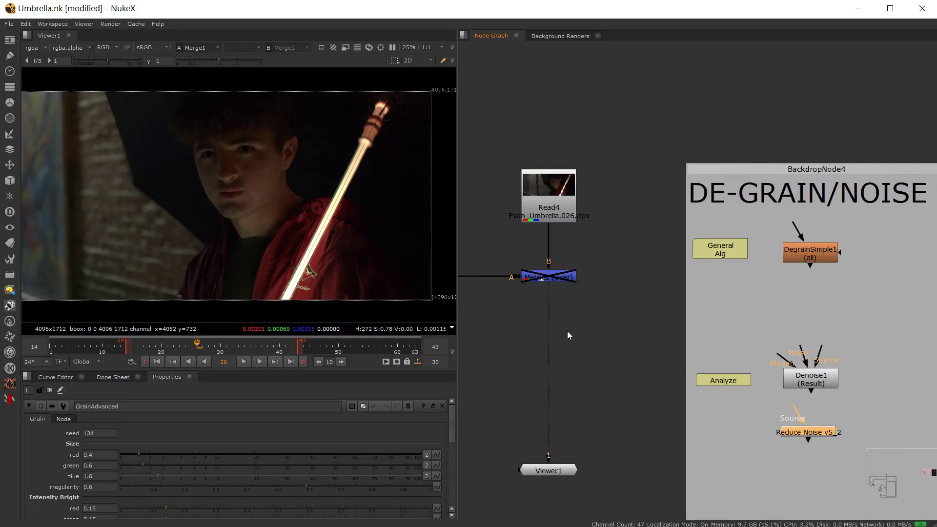
pyautogui.click(509, 325)
pyautogui.hotkey('ctrl', 'v')
# Step: Position the Reduce Noise v5_3 copy beside Merge1
pyautogui.moveTo(493, 332); pyautogui.dragTo(573, 346, button='middle')
pyautogui.scroll(2, 573, 347)
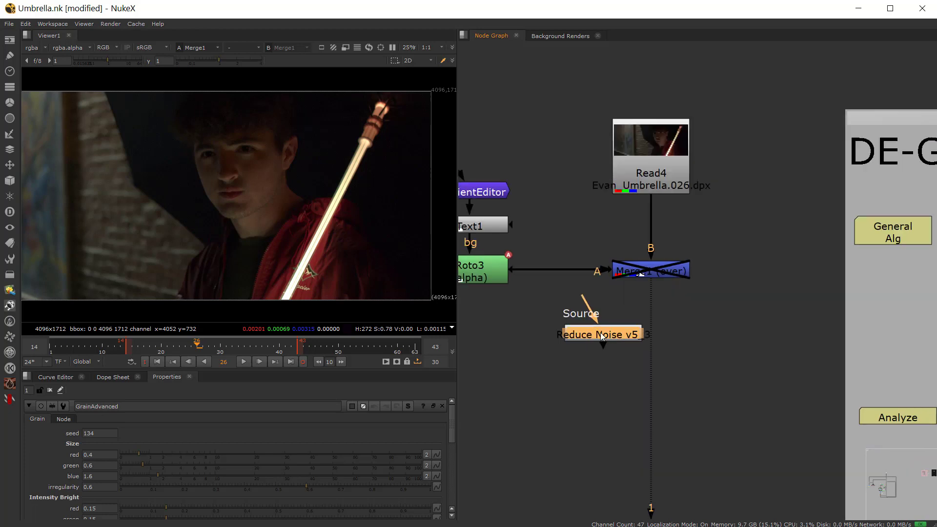
pyautogui.moveTo(600, 334)
pyautogui.mouseDown()
pyautogui.moveTo(639, 336)
pyautogui.moveTo(594, 335)
pyautogui.moveTo(616, 334)
pyautogui.moveTo(611, 347)
pyautogui.mouseUp()
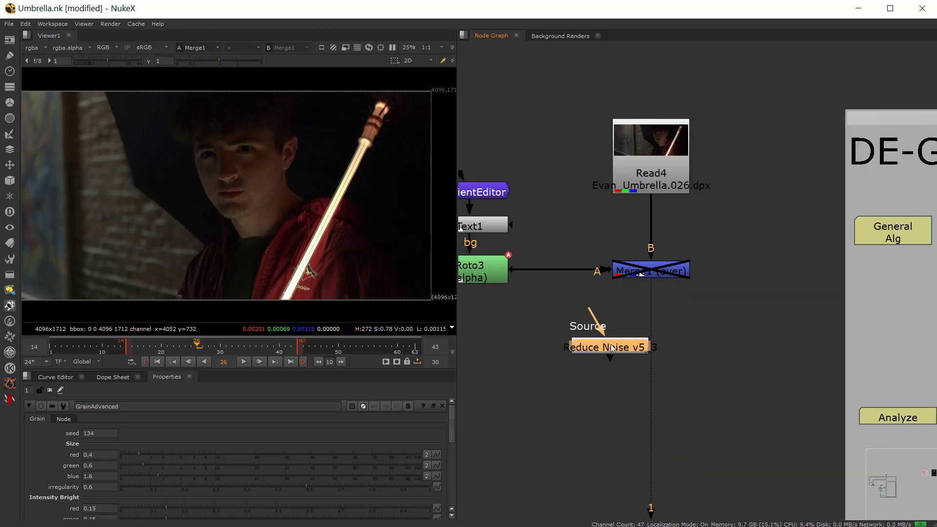
pyautogui.scroll(2, 605, 351)
pyautogui.scroll(-5, 585, 366)
pyautogui.scroll(5, 629, 348)
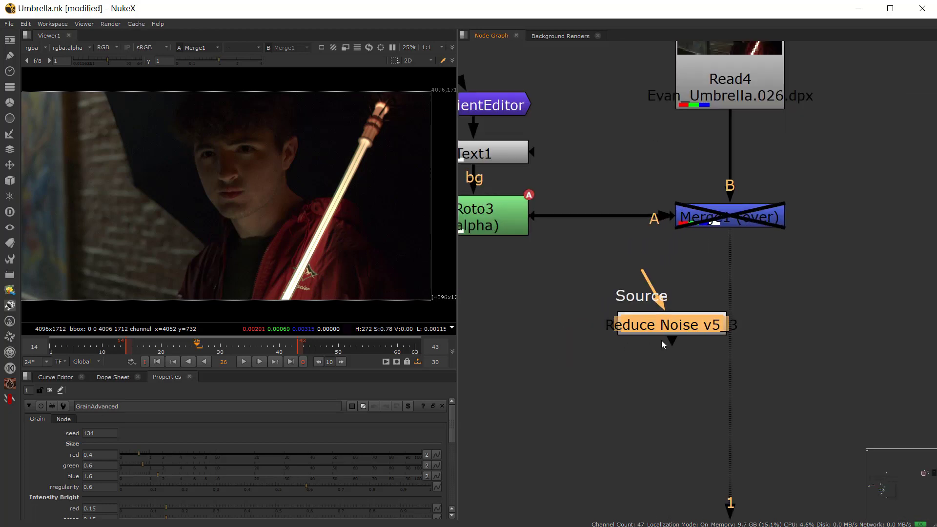
pyautogui.moveTo(672, 329); pyautogui.dragTo(651, 330)
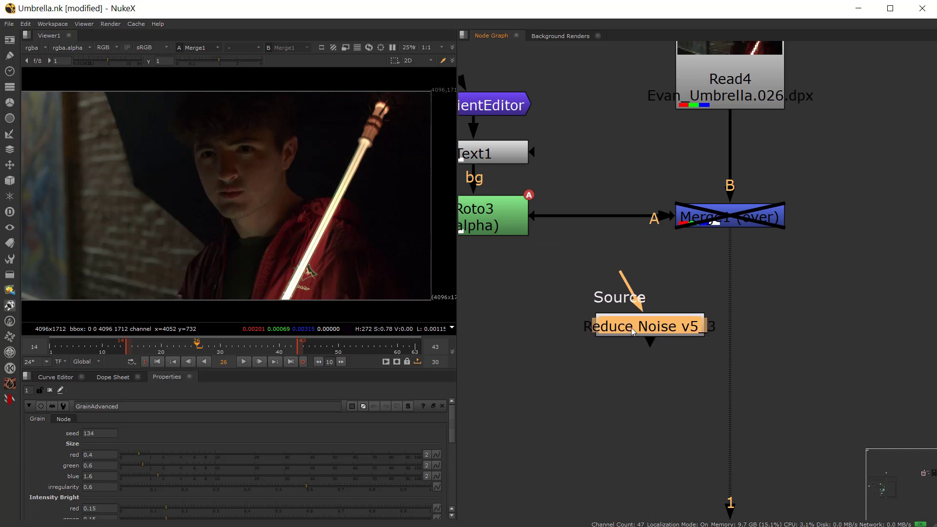
pyautogui.scroll(-3, 633, 367)
pyautogui.scroll(3, 638, 341)
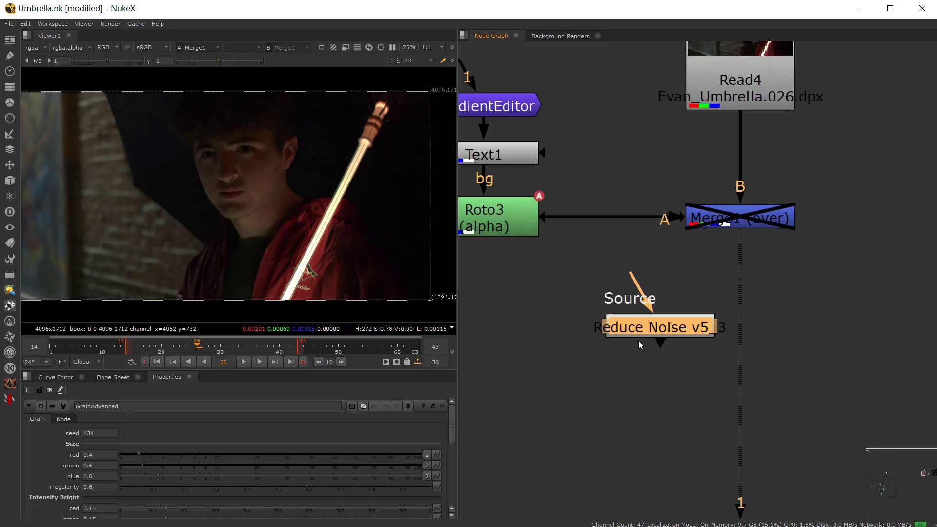
pyautogui.moveTo(645, 326); pyautogui.dragTo(683, 327)
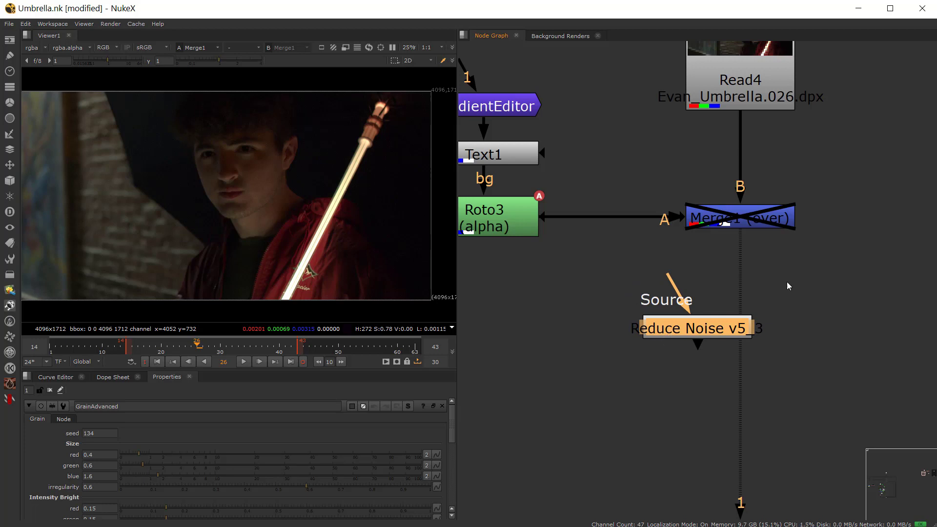
# Step: Raise Read4 and drop Reduce Noise v5_3 onto the Read4→Merge1 B pipe
pyautogui.scroll(-2, 786, 286)
pyautogui.moveTo(697, 244); pyautogui.dragTo(697, 160)
pyautogui.click(658, 417)
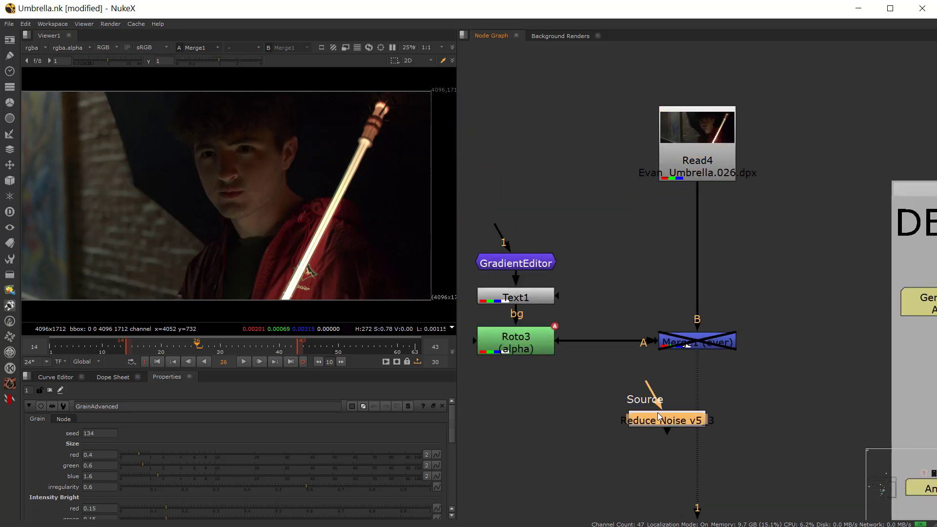
pyautogui.moveTo(659, 417); pyautogui.dragTo(688, 233)
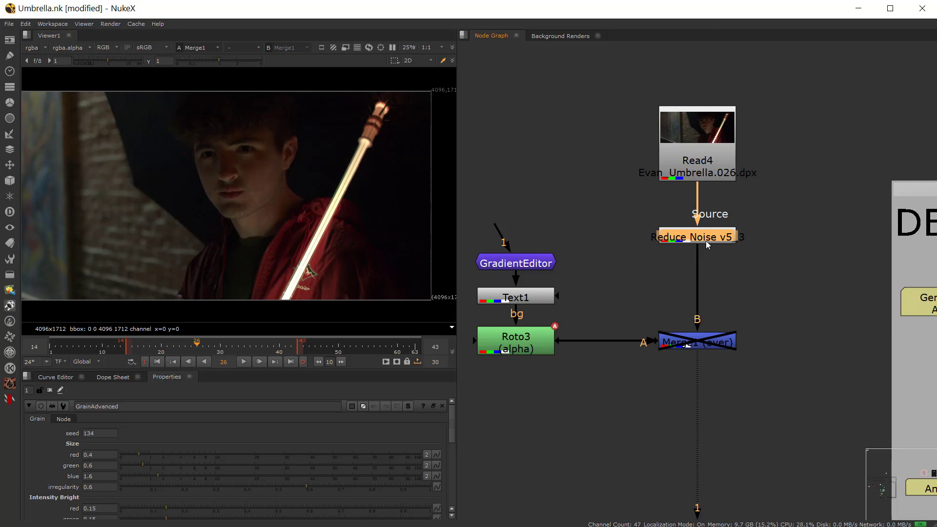
# Step: Auto-profile the plate's noise in Reduce Noise v5_3 as progressive scan, getting level 3.6
pyautogui.doubleClick(706, 241)
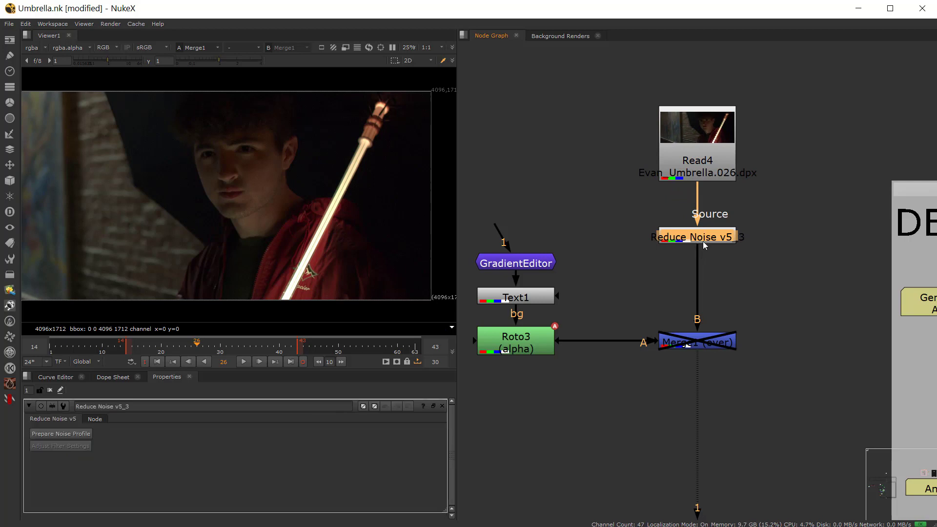
pyautogui.click(64, 432)
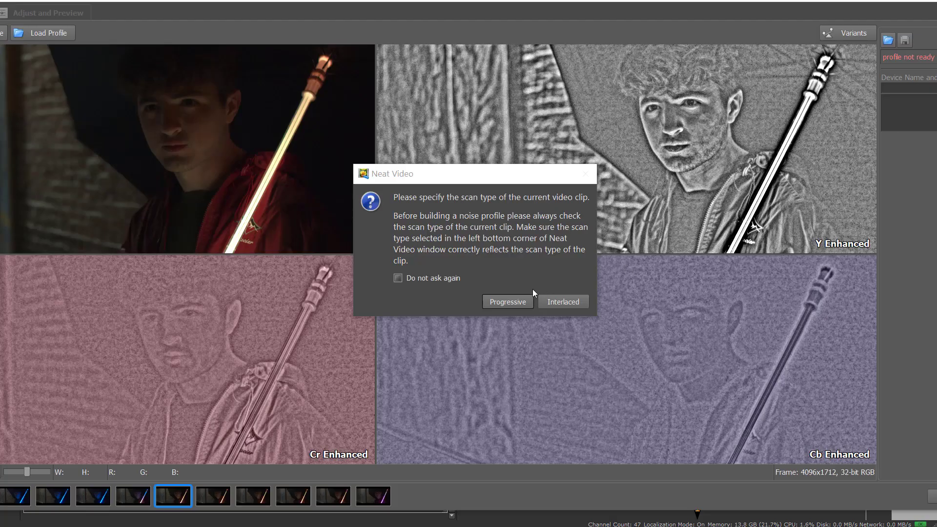
pyautogui.click(503, 303)
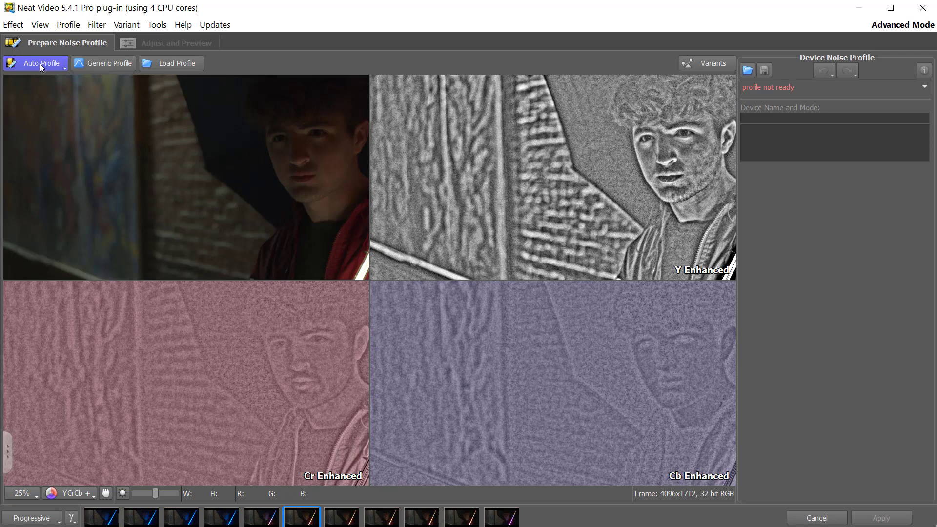
pyautogui.click(40, 63)
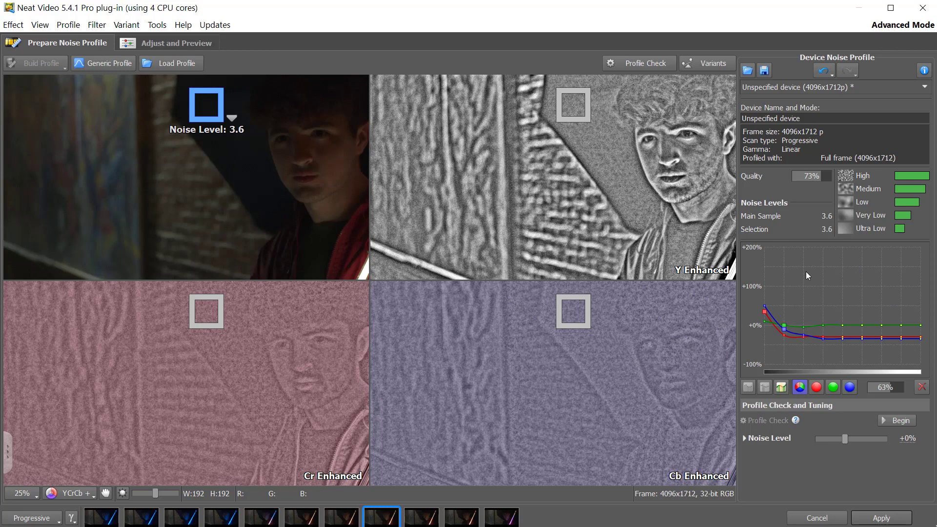
# Step: Set the temporal filter quality to High and the temporal Noise Level to -25
pyautogui.click(168, 43)
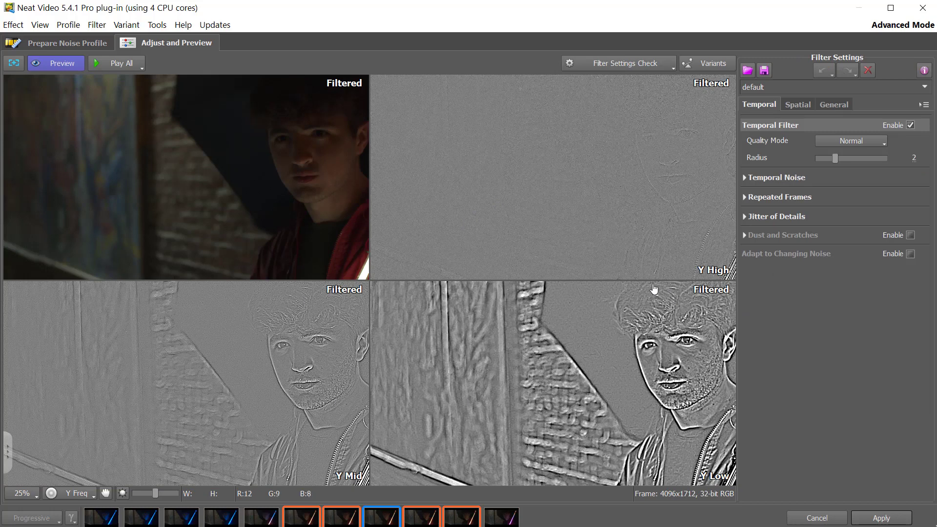
pyautogui.scroll(3, 288, 367)
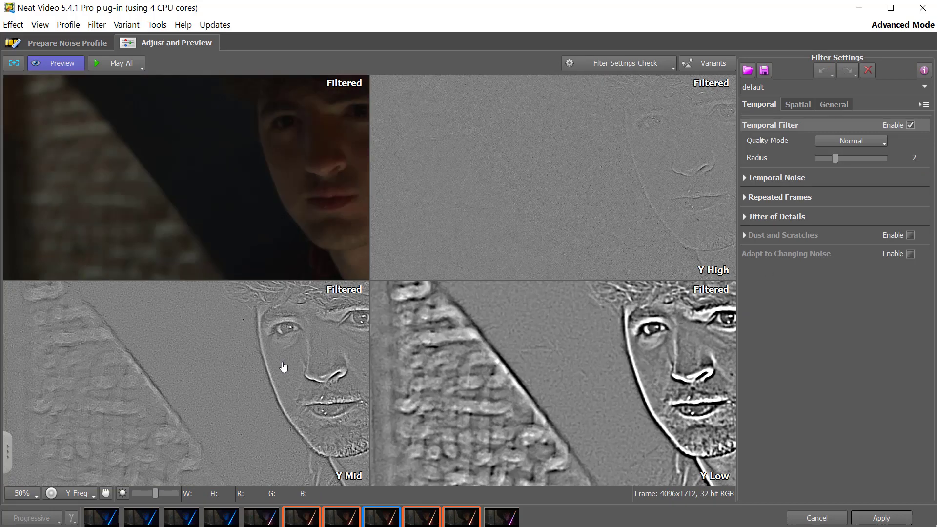
pyautogui.scroll(-2, 236, 370)
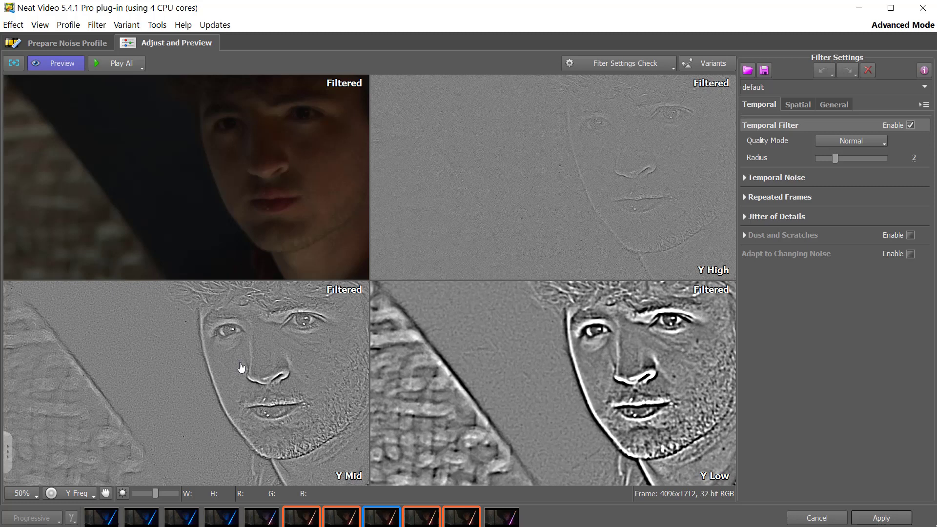
pyautogui.click(851, 143)
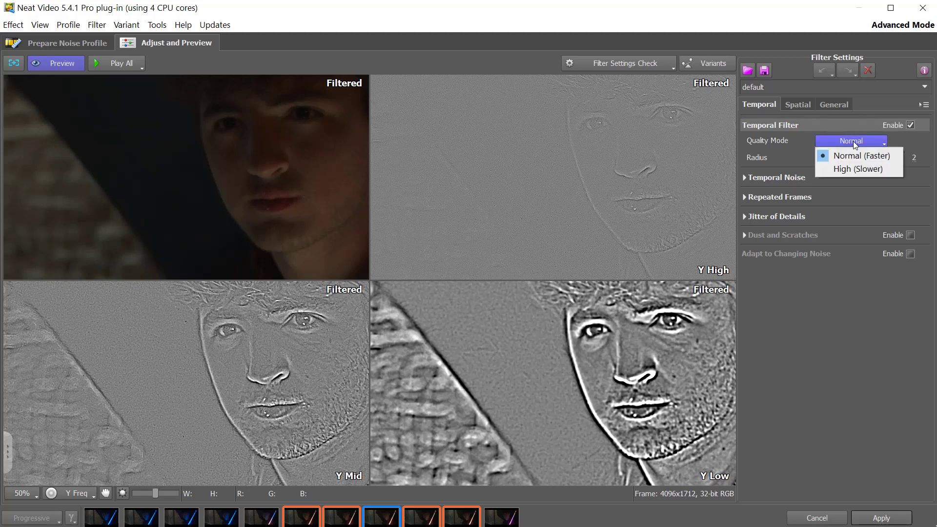
pyautogui.click(852, 170)
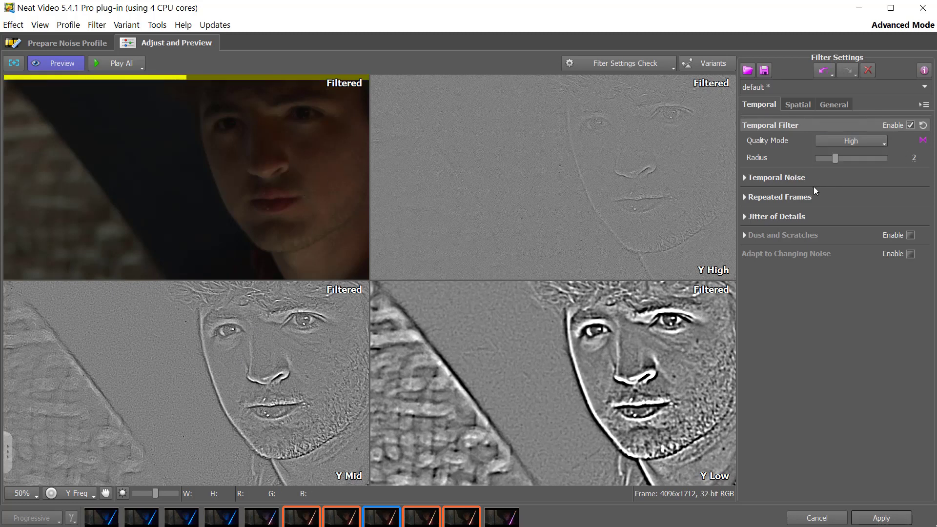
pyautogui.click(748, 178)
pyautogui.click(902, 208)
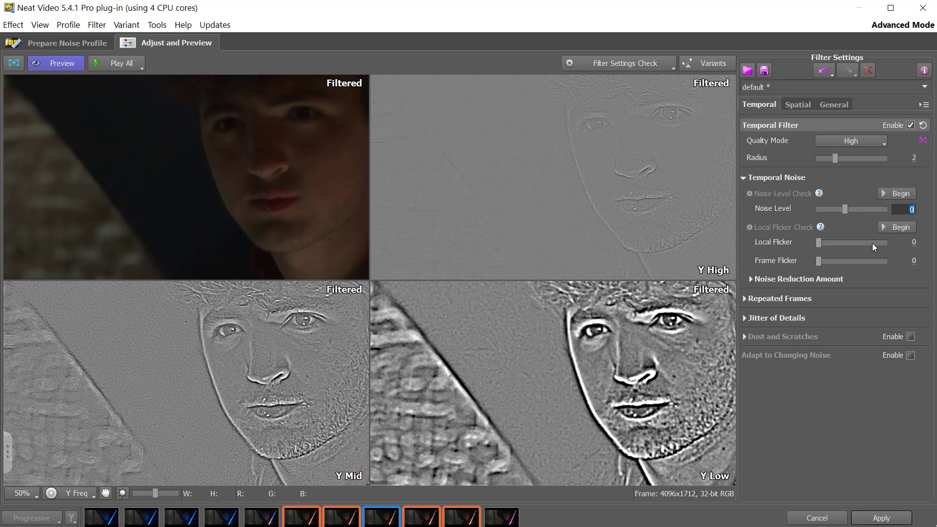
pyautogui.write('-25')
pyautogui.press('Return')
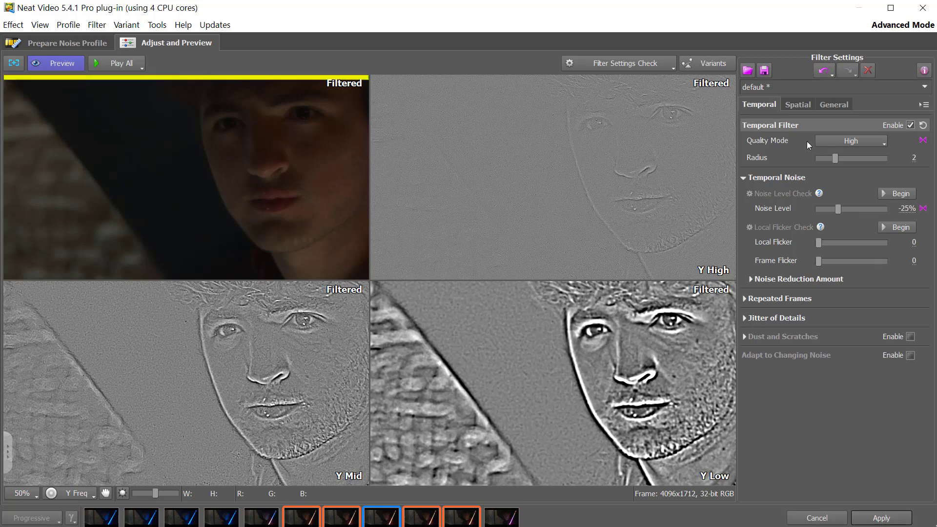
# Step: Set spatial luminance reduction to 100% in High quality mode, with Cr and Cb at 100
pyautogui.click(798, 104)
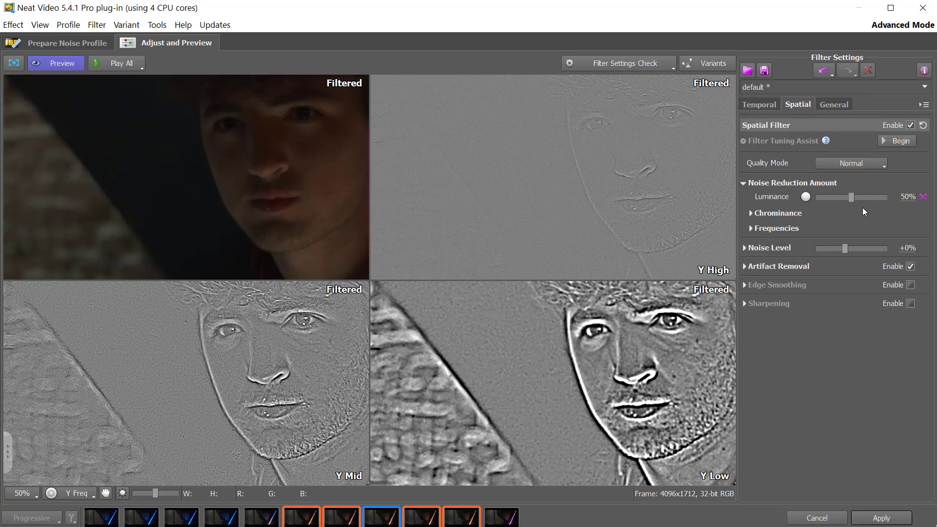
pyautogui.moveTo(850, 196); pyautogui.dragTo(900, 195)
pyautogui.click(884, 161)
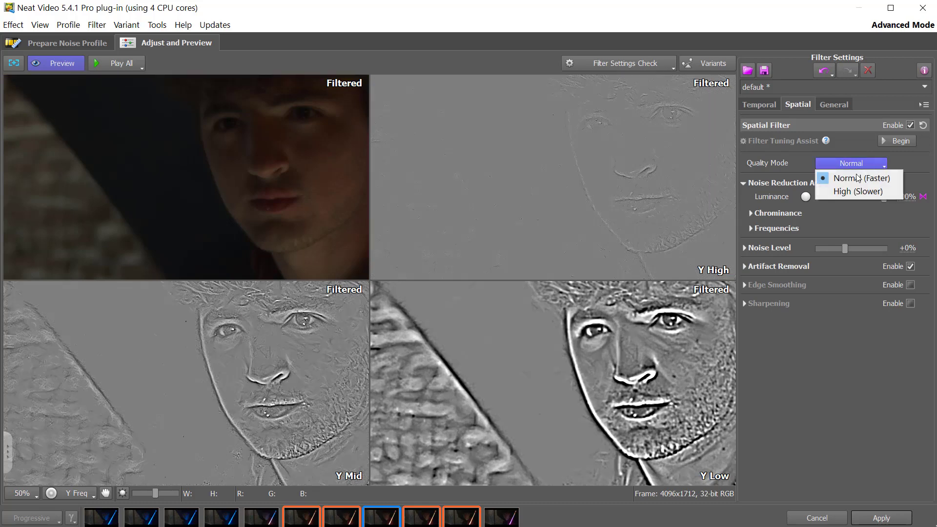
pyautogui.click(856, 192)
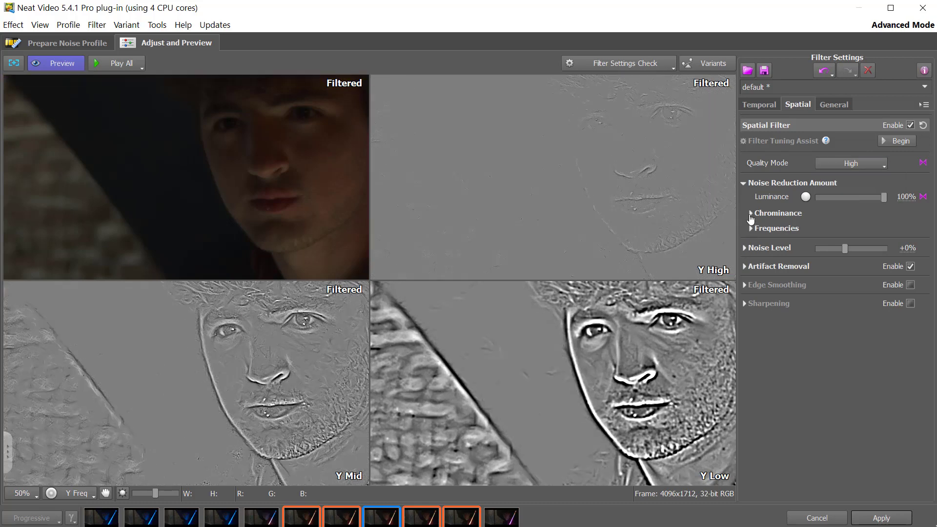
pyautogui.click(751, 213)
pyautogui.click(906, 229)
pyautogui.write('1')
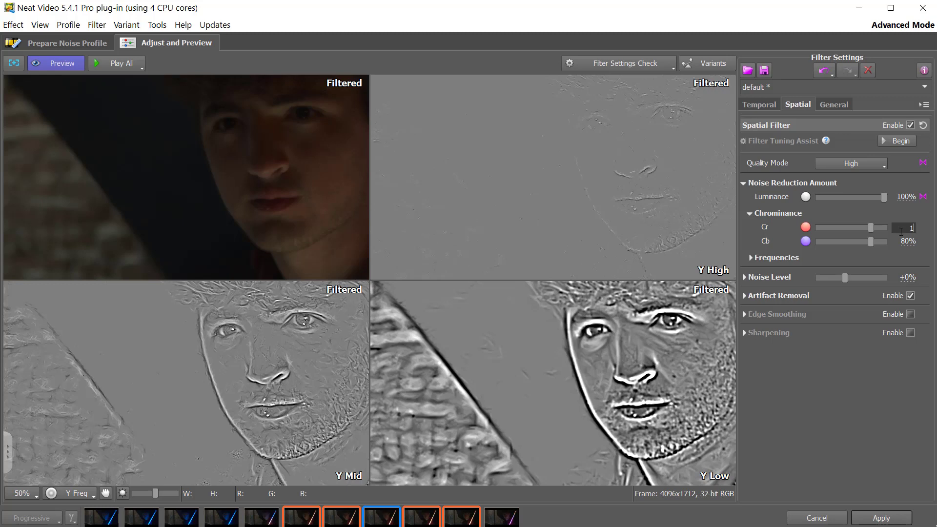
pyautogui.write('00')
pyautogui.click(906, 242)
pyautogui.write('1')
pyautogui.click(908, 228)
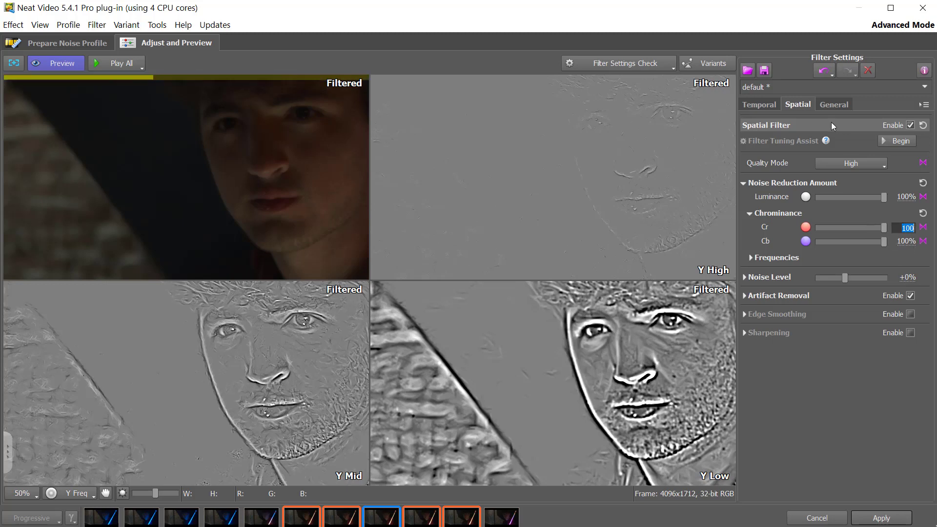
pyautogui.click(839, 390)
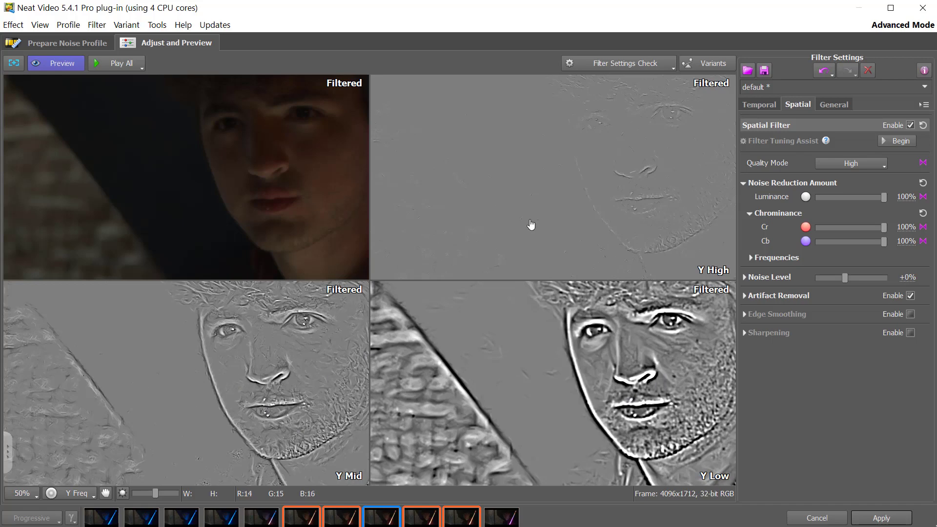
pyautogui.click(245, 377)
pyautogui.click(245, 377)
pyautogui.click(245, 377)
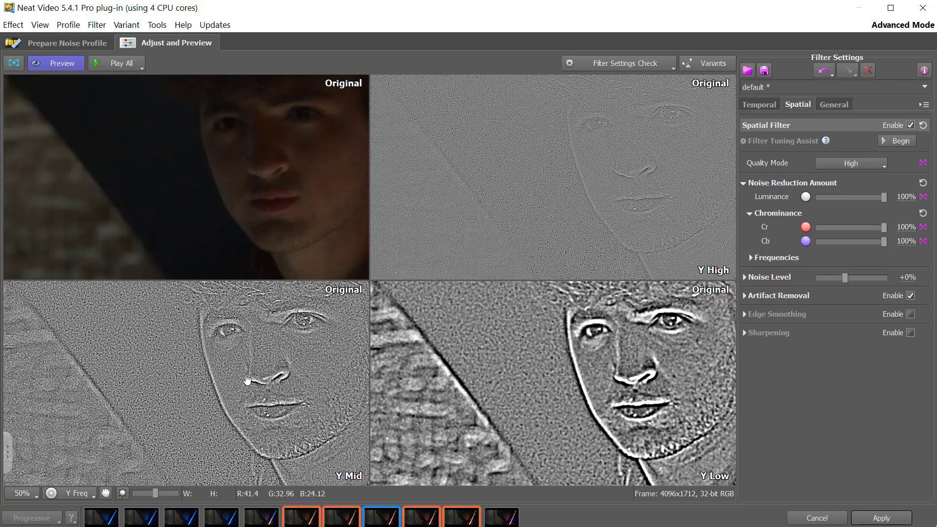
pyautogui.click(247, 379)
pyautogui.scroll(3, 244, 141)
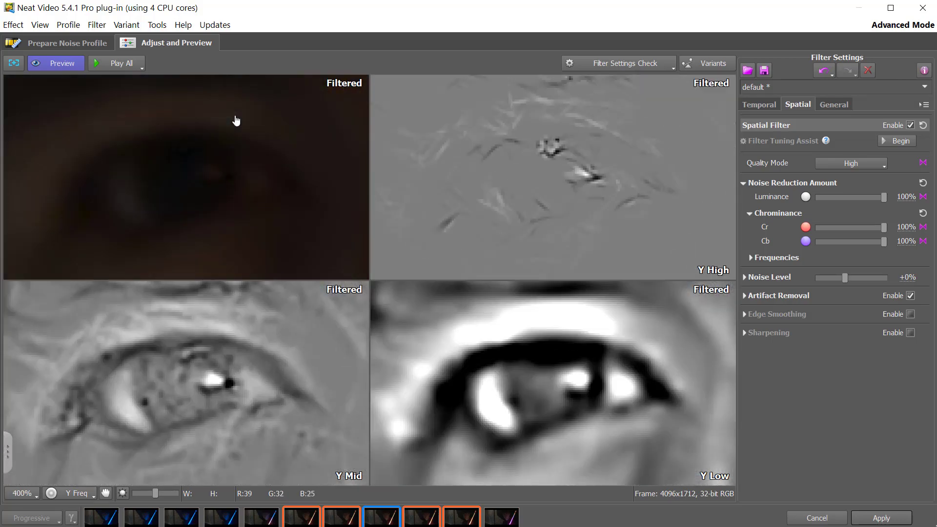
pyautogui.scroll(-2, 274, 180)
pyautogui.click(255, 194)
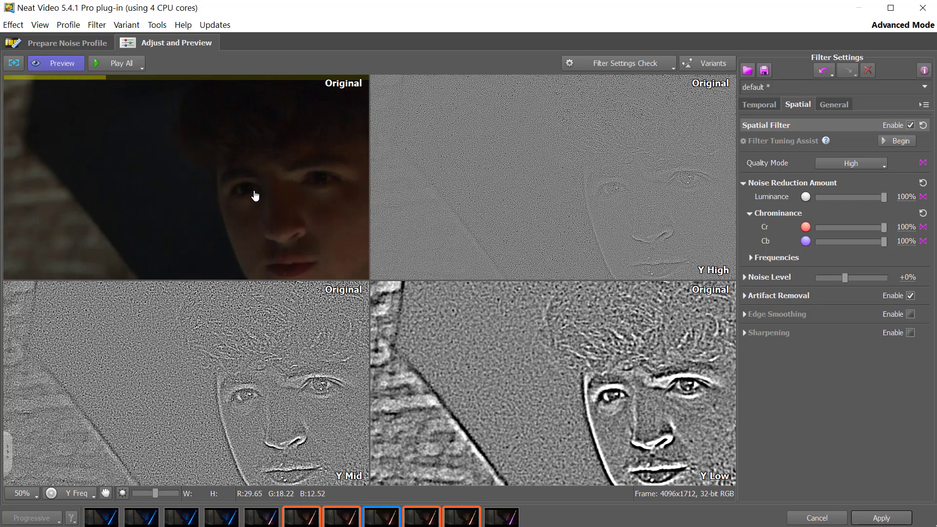
pyautogui.click(241, 197)
pyautogui.click(266, 215)
pyautogui.click(232, 207)
pyautogui.scroll(2, 237, 195)
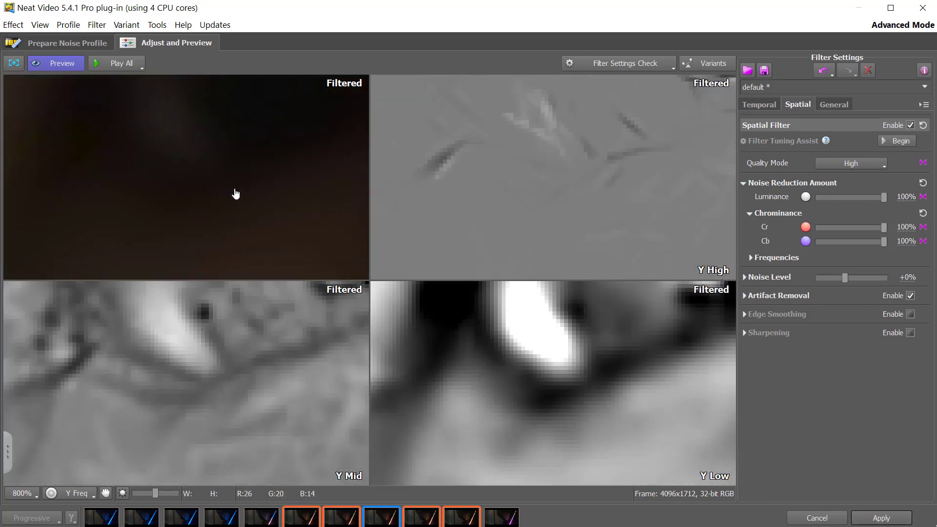
pyautogui.scroll(-1, 235, 193)
pyautogui.click(233, 191)
pyautogui.click(233, 191)
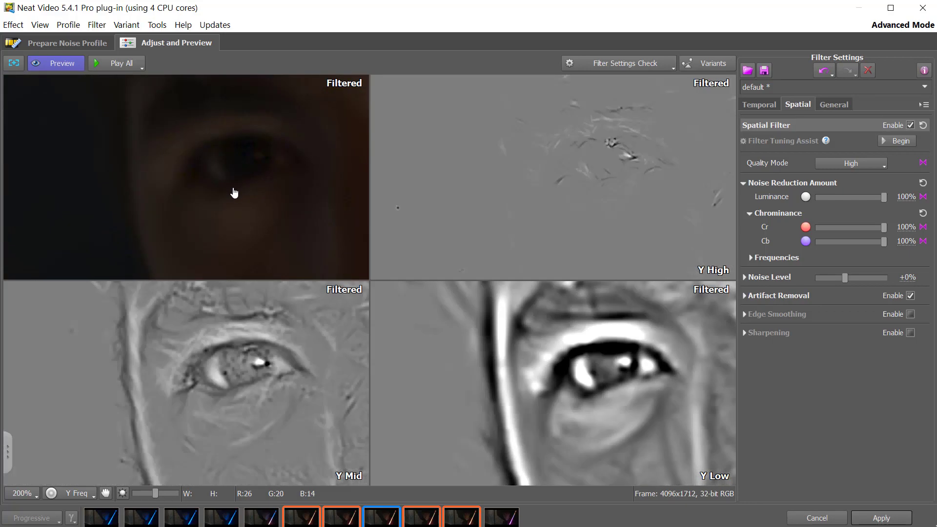
pyautogui.click(233, 190)
pyautogui.scroll(-3, 249, 193)
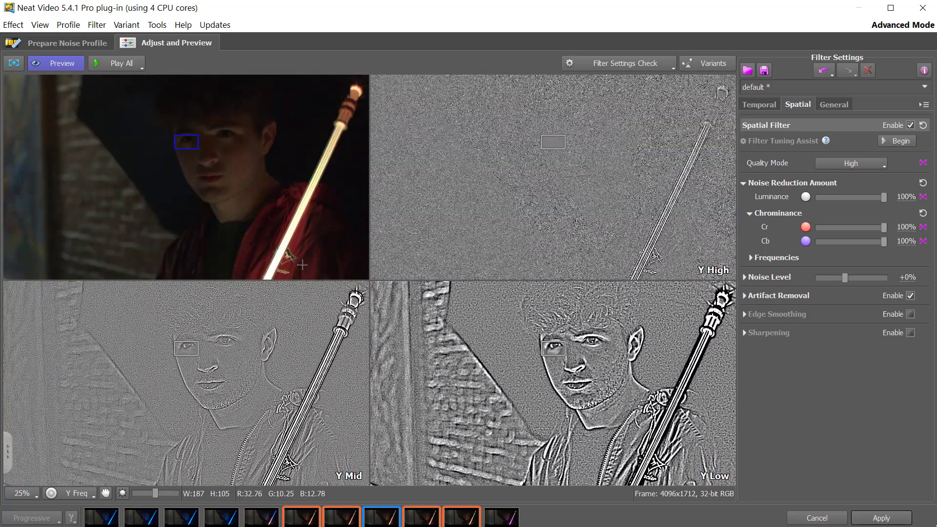
pyautogui.click(295, 265)
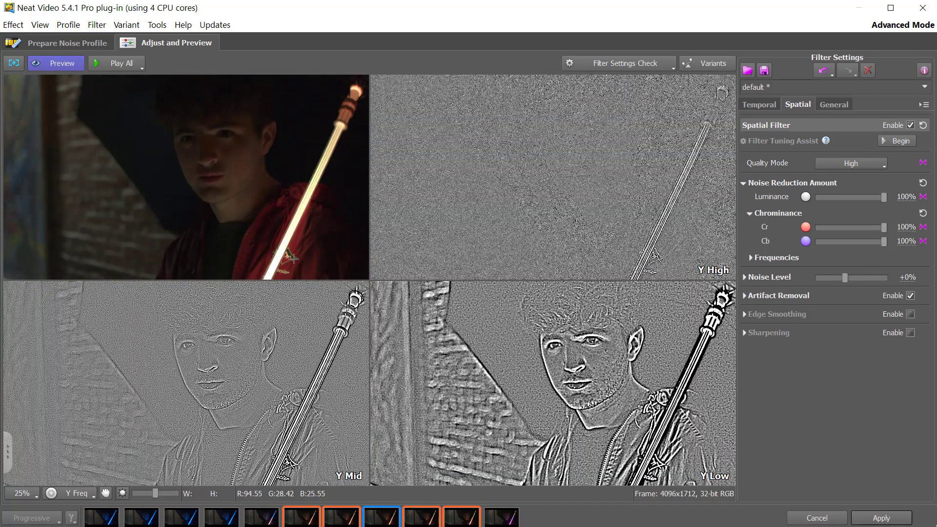
pyautogui.scroll(5, 295, 259)
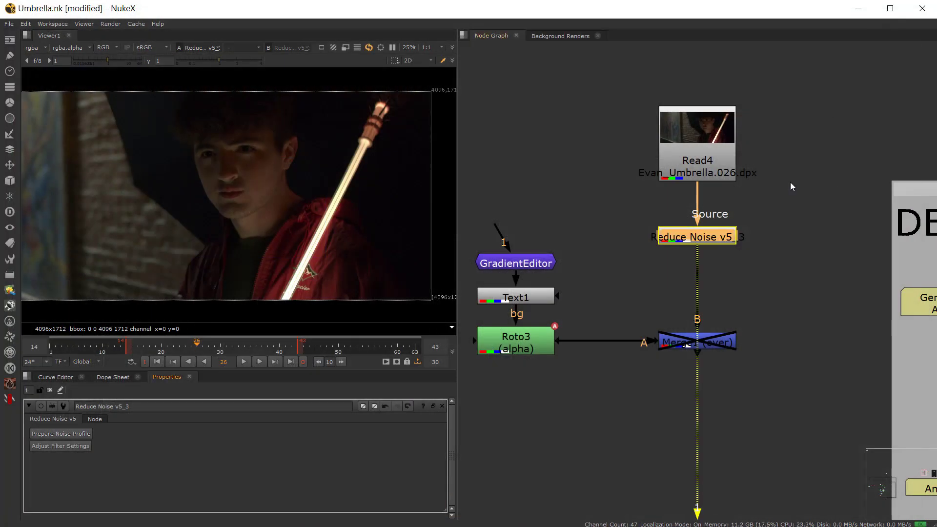
pyautogui.click(668, 267)
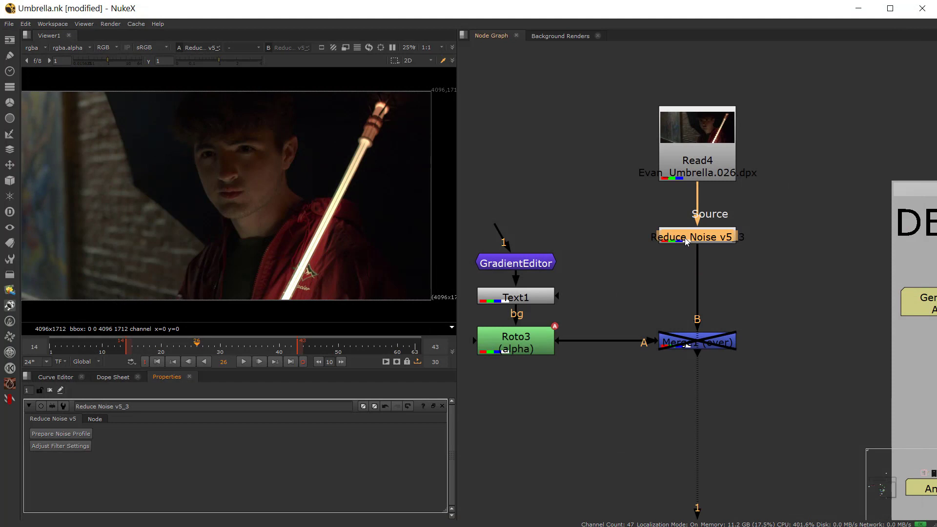
pyautogui.moveTo(686, 241); pyautogui.dragTo(686, 233)
pyautogui.click(691, 244)
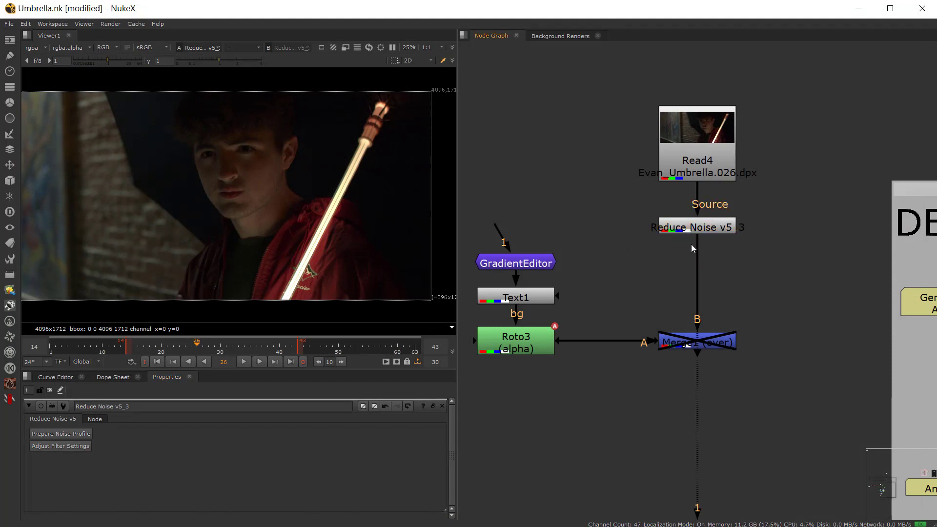
pyautogui.press('Tab')
pyautogui.press('Escape')
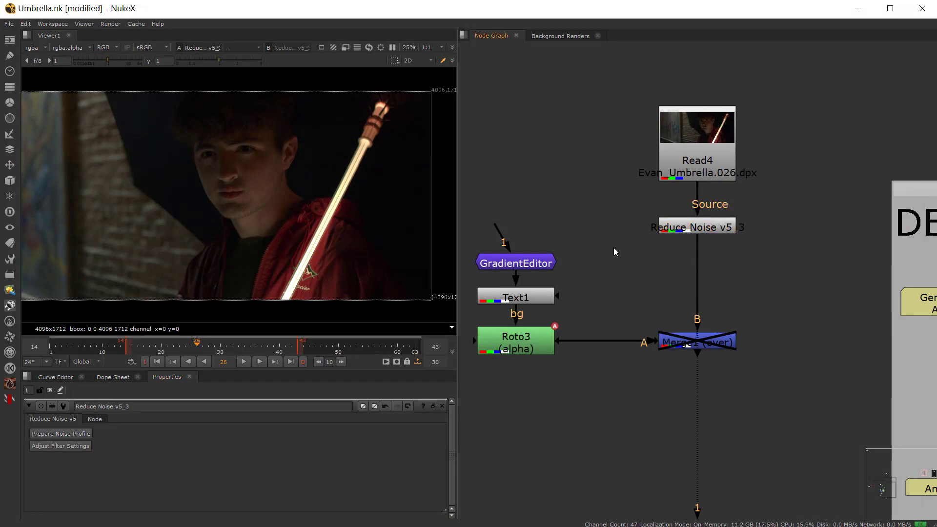
pyautogui.press('Tab')
pyautogui.write('write')
pyautogui.press('Return')
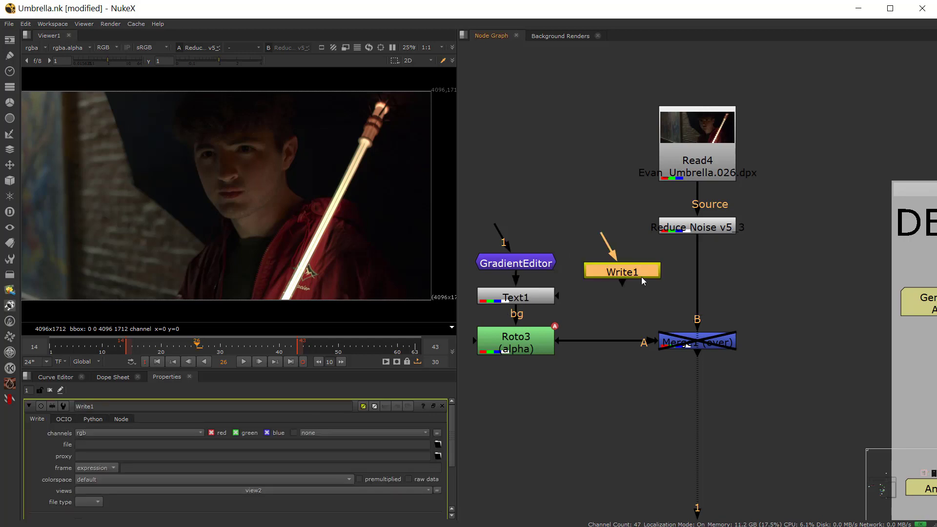
pyautogui.keyDown('ctrl'); pyautogui.click(697, 280); pyautogui.keyUp('ctrl')
pyautogui.moveTo(630, 267); pyautogui.dragTo(786, 267)
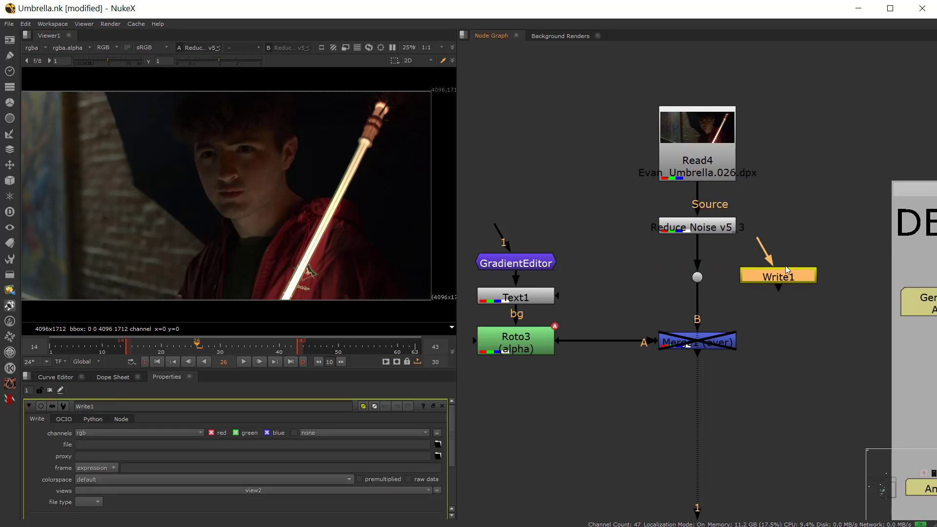
pyautogui.moveTo(677, 264); pyautogui.dragTo(698, 277)
pyautogui.moveTo(757, 275); pyautogui.dragTo(759, 280)
pyautogui.click(91, 503)
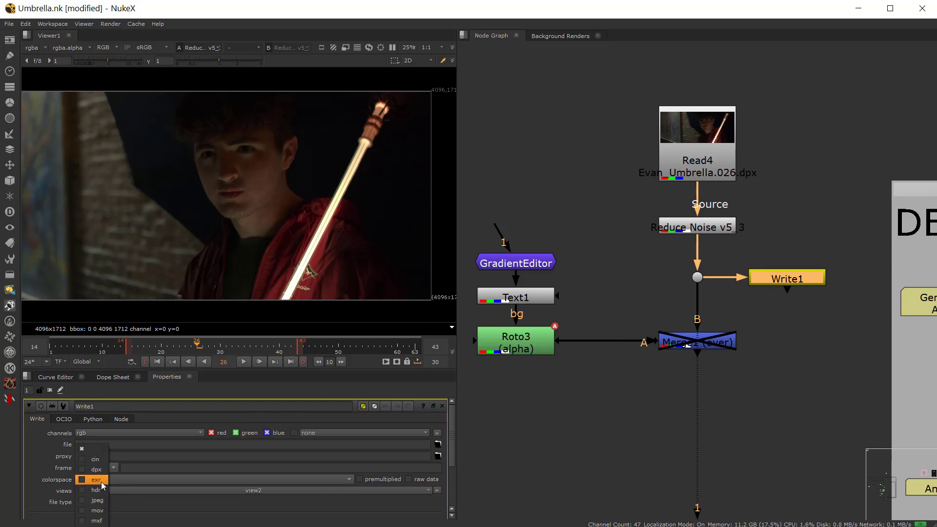
pyautogui.click(95, 480)
pyautogui.moveTo(701, 279); pyautogui.dragTo(702, 275)
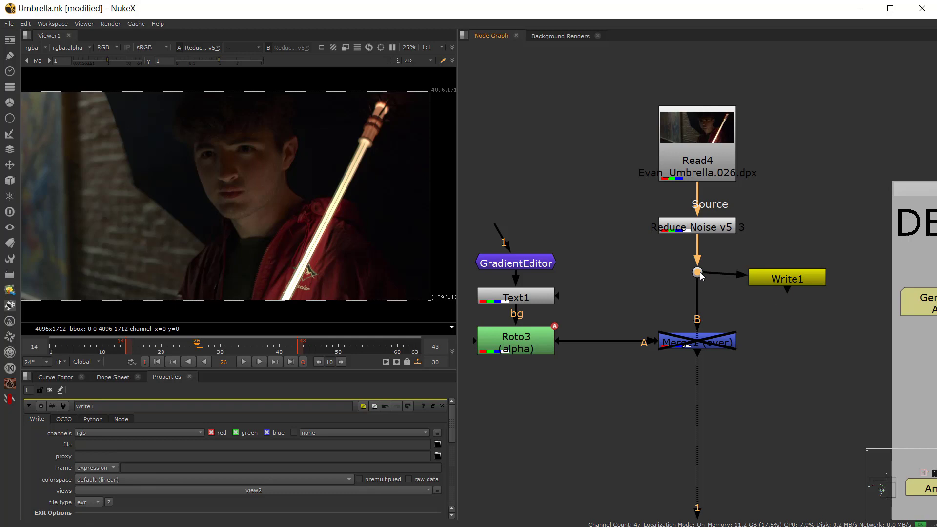
pyautogui.moveTo(775, 282); pyautogui.dragTo(771, 277)
pyautogui.press('Delete')
pyautogui.press('Delete')
pyautogui.scroll(10, 242, 182)
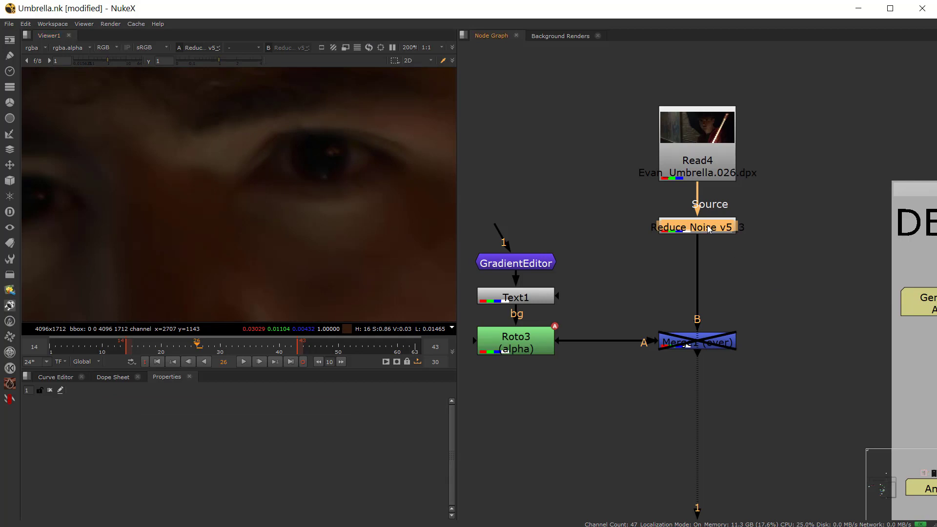
# Step: Toggle Reduce Noise on and off to compare the denoised and raw plate
pyautogui.press('d')
pyautogui.press('d')
pyautogui.press('d')
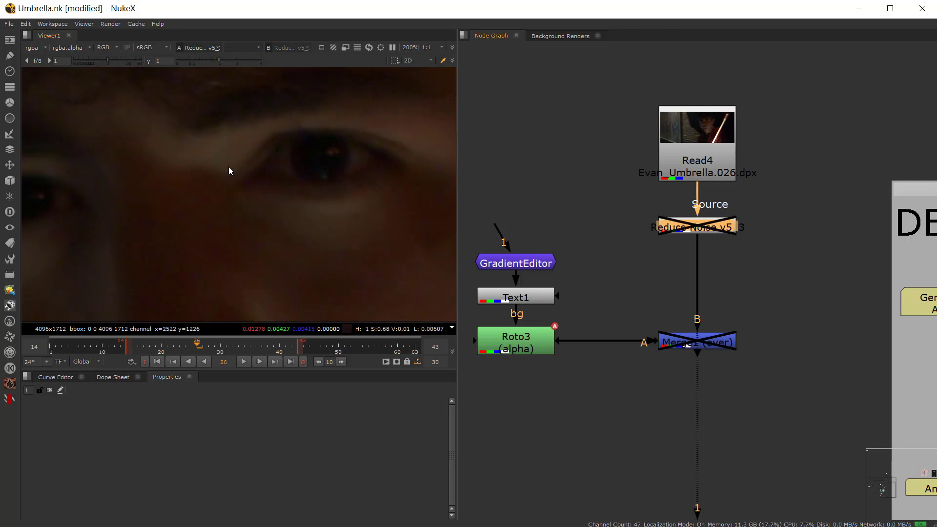
pyautogui.press('d')
pyautogui.press('d')
pyautogui.press('d')
pyautogui.scroll(8, 376, 161)
pyautogui.press('d')
pyautogui.press('d')
pyautogui.press('d')
pyautogui.press('d')
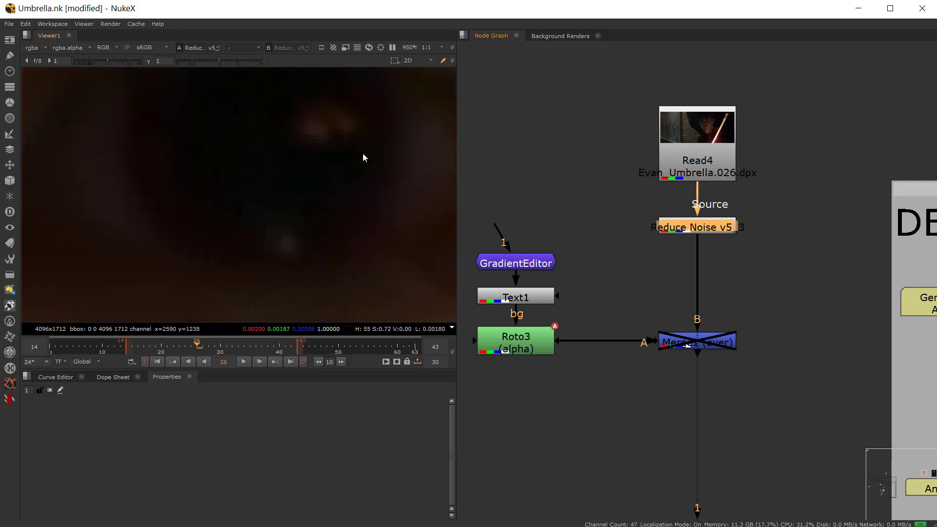
pyautogui.scroll(-15, 337, 181)
pyautogui.press('d')
pyautogui.press('d')
pyautogui.press('d')
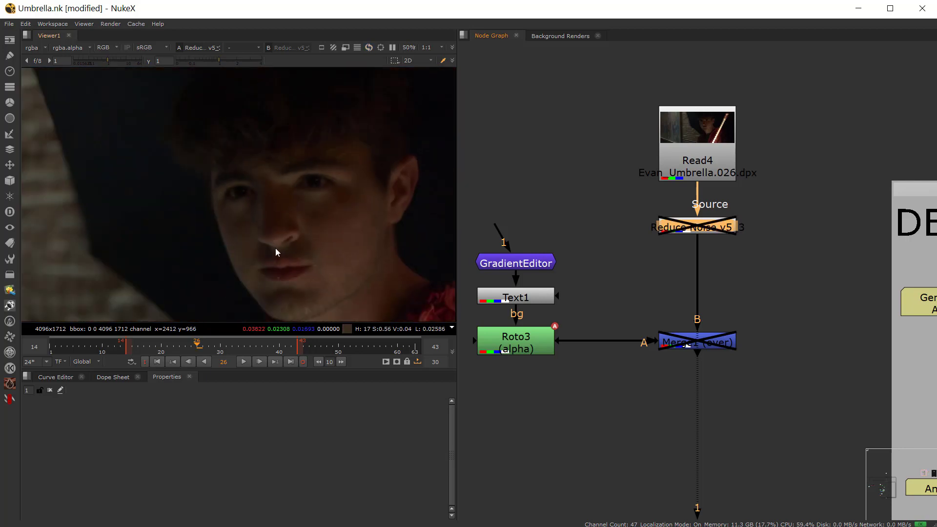
pyautogui.press('d')
pyautogui.click(645, 330)
# Step: Re-enable Merge1 to show the CG gradient over the plate
pyautogui.scroll(3, 683, 335)
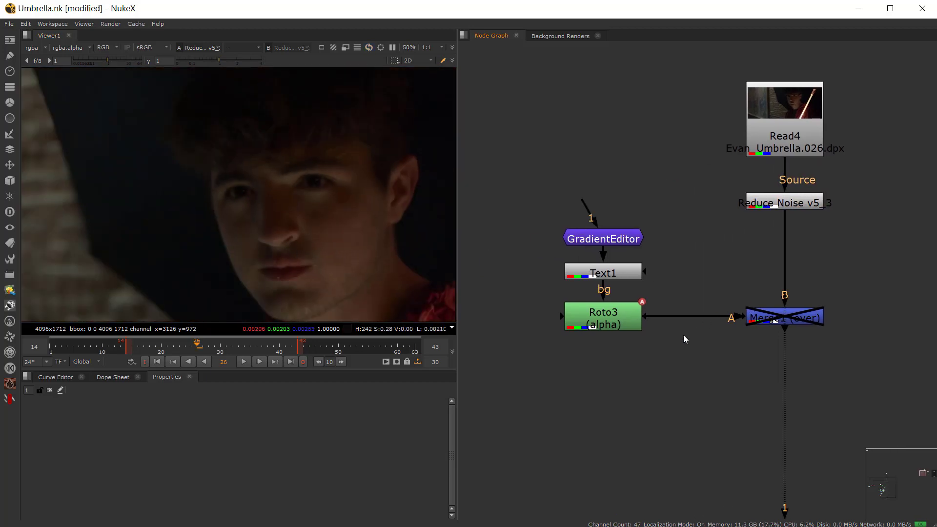
pyautogui.click(813, 306)
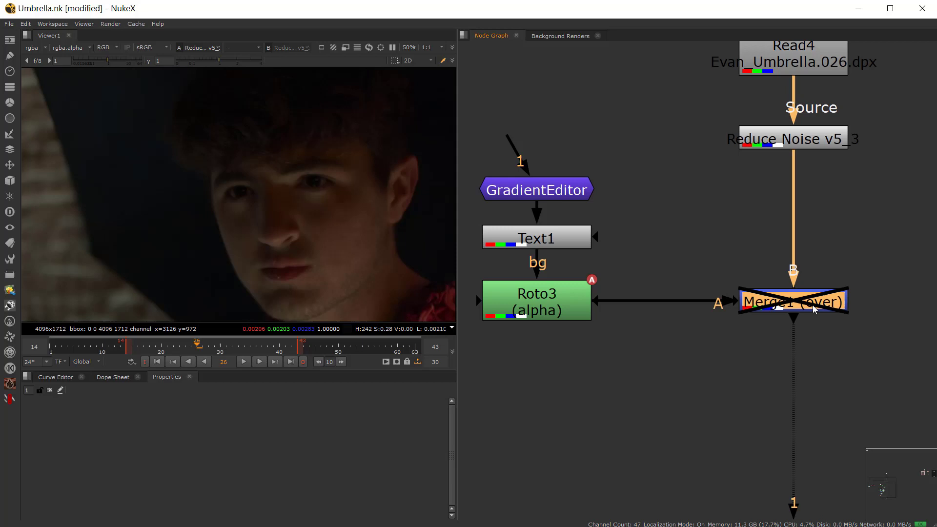
pyautogui.scroll(-2, 741, 342)
pyautogui.press('d')
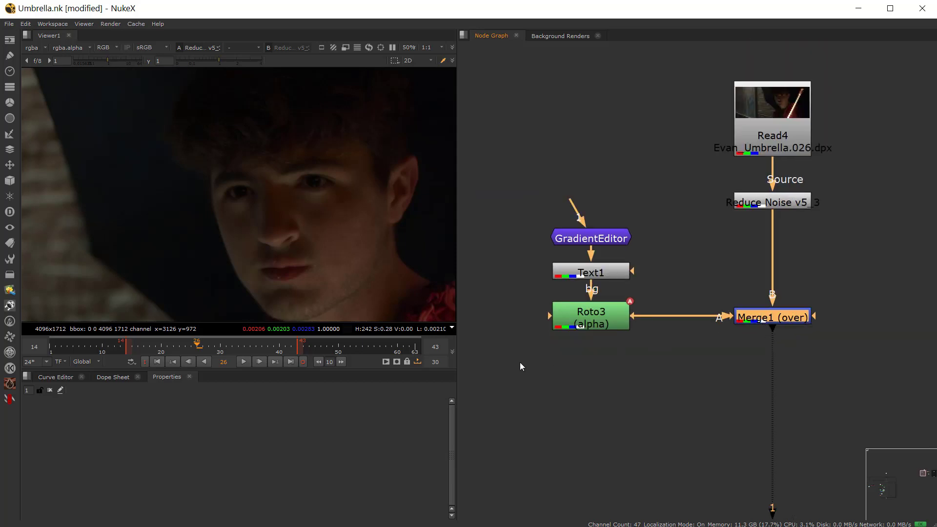
# Step: Move the GradientEditor-to-Merge1 CG chain lower and reveal the RE-GRAIN backdrop
pyautogui.scroll(-2, 662, 342)
pyautogui.moveTo(533, 399); pyautogui.dragTo(798, 264)
pyautogui.moveTo(625, 321); pyautogui.dragTo(625, 401)
pyautogui.click(690, 308)
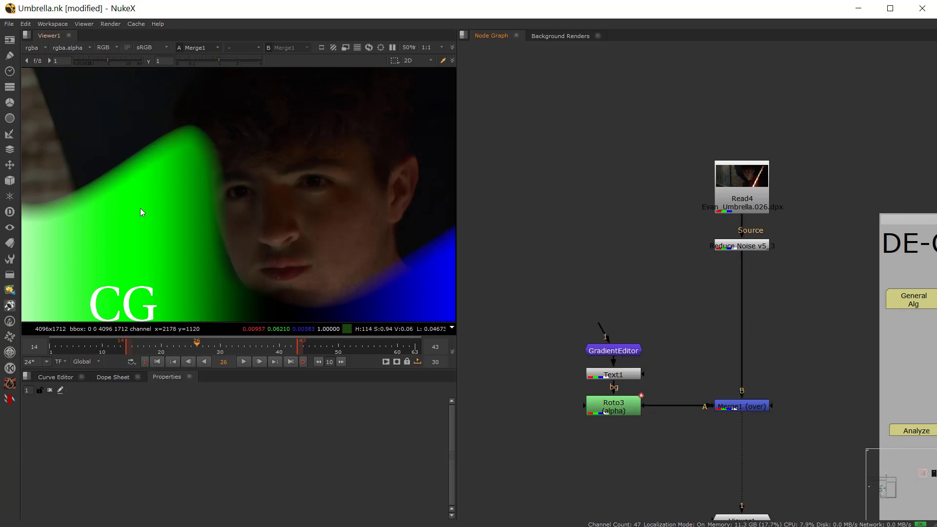
pyautogui.scroll(3, 222, 203)
pyautogui.scroll(-4, 743, 262)
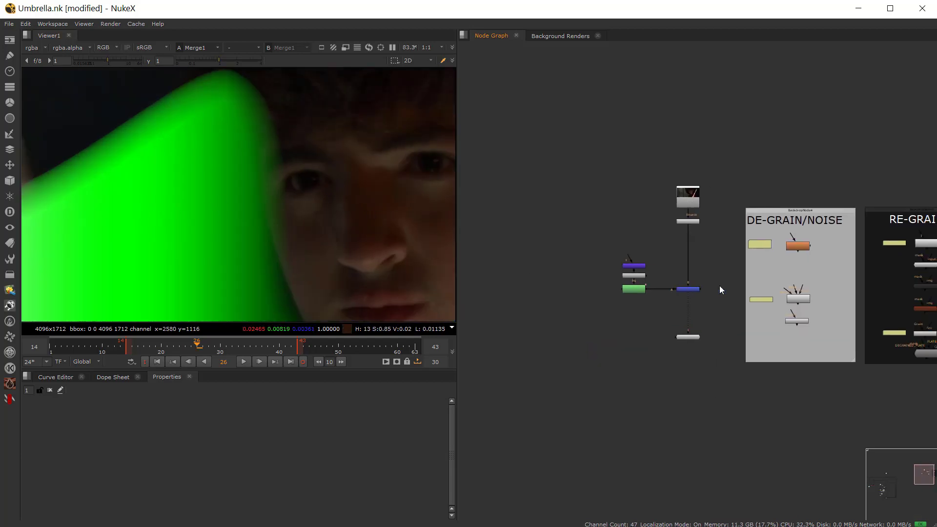
pyautogui.scroll(3, 720, 286)
pyautogui.moveTo(784, 294); pyautogui.dragTo(784, 350, button='middle')
pyautogui.scroll(2, 847, 410)
pyautogui.scroll(-4, 544, 323)
pyautogui.scroll(4, 692, 323)
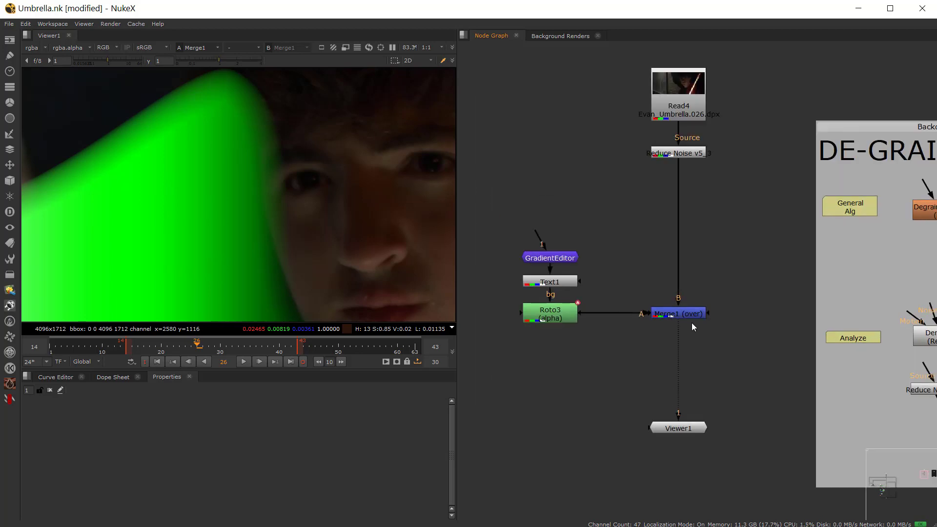
# Step: Paste DasGrain2 between Merge1 and Viewer1, moving Viewer1 down
pyautogui.scroll(2, 727, 353)
pyautogui.hotkey('ctrl', 'v')
pyautogui.moveTo(775, 380); pyautogui.dragTo(702, 399)
pyautogui.moveTo(664, 451); pyautogui.dragTo(661, 495)
pyautogui.moveTo(690, 402); pyautogui.dragTo(665, 414)
pyautogui.scroll(4, 684, 385)
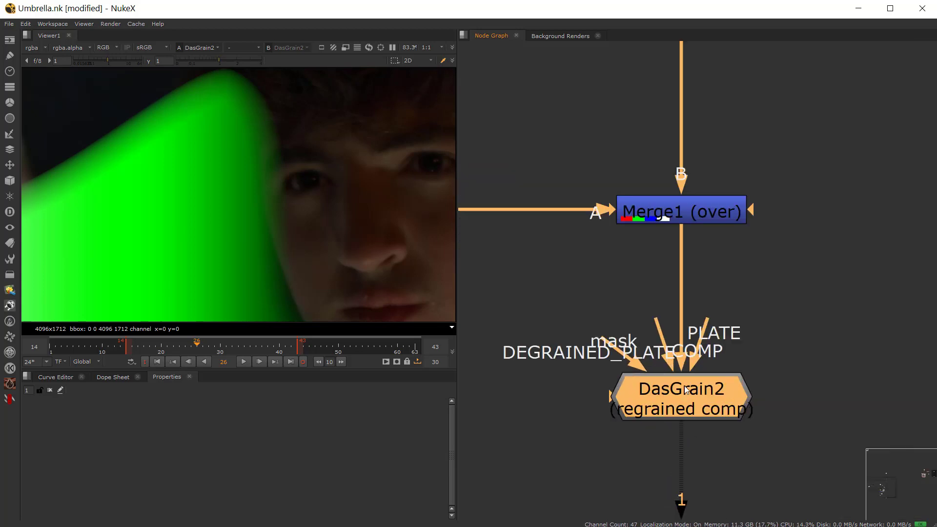
pyautogui.scroll(-4, 690, 405)
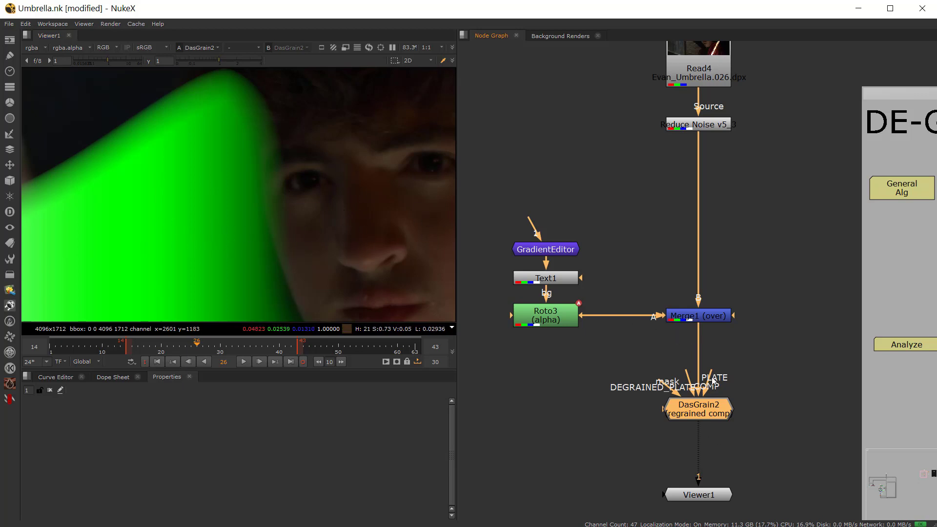
pyautogui.scroll(2, 713, 381)
# Step: Route DasGrain2's PLATE input through a dot from the original Read4 plate
pyautogui.moveTo(710, 383); pyautogui.dragTo(819, 342)
pyautogui.click(819, 344)
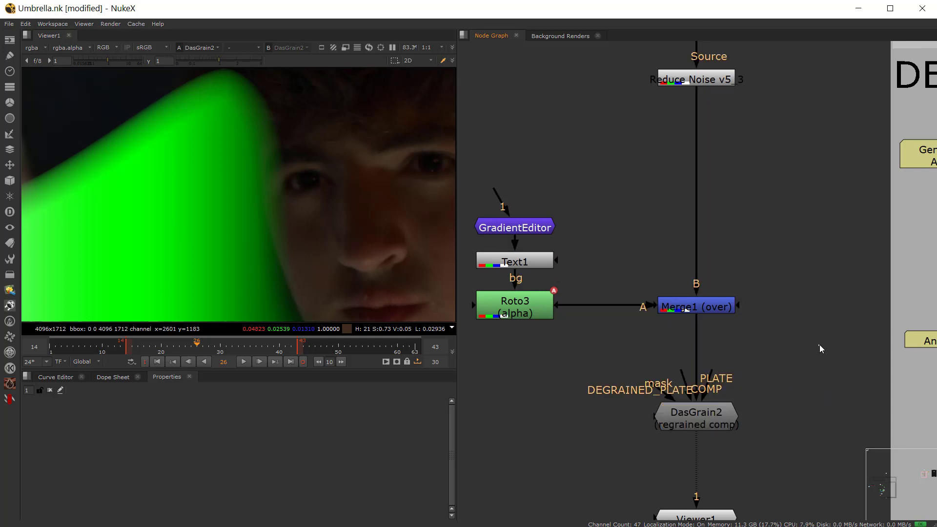
pyautogui.moveTo(721, 373); pyautogui.dragTo(884, 215)
pyautogui.scroll(-3, 818, 246)
pyautogui.scroll(3, 765, 291)
pyautogui.moveTo(798, 257); pyautogui.dragTo(649, 90)
pyautogui.moveTo(811, 273); pyautogui.dragTo(727, 91)
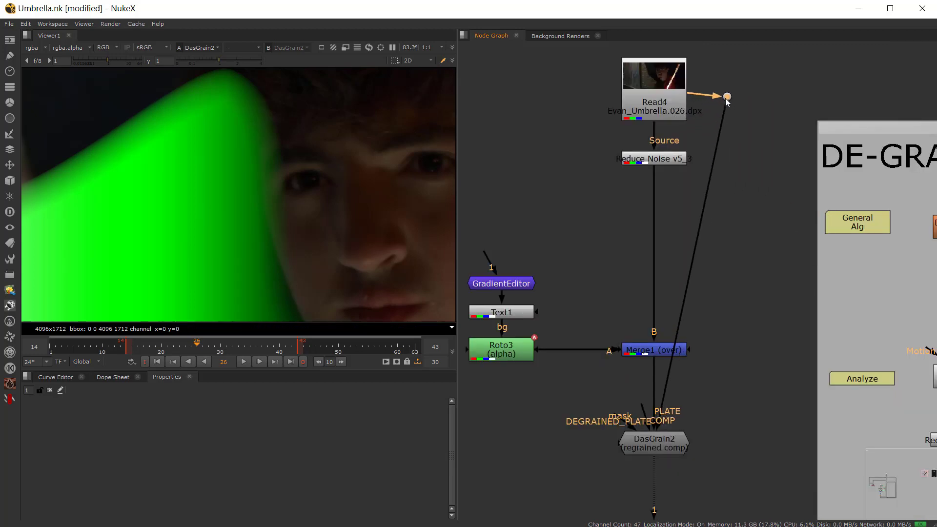
pyautogui.moveTo(698, 264); pyautogui.dragTo(725, 447)
pyautogui.click(526, 432)
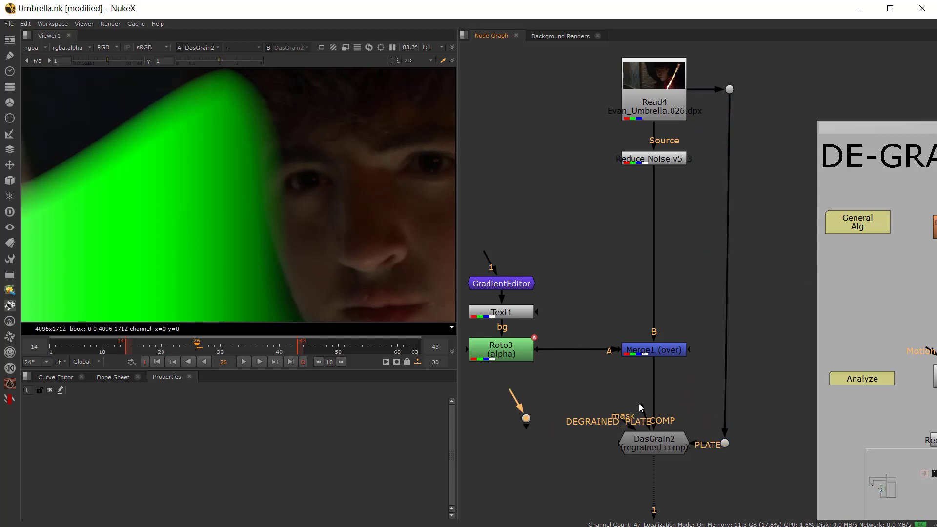
# Step: Feed Reduce Noise v5_3 into DEGRAINED_PLATE via a dot and open DasGrain2's settings
pyautogui.moveTo(639, 406); pyautogui.dragTo(654, 160)
pyautogui.keyDown('ctrl'); pyautogui.moveTo(613, 297); pyautogui.dragTo(567, 161); pyautogui.keyUp('ctrl')
pyautogui.doubleClick(657, 441)
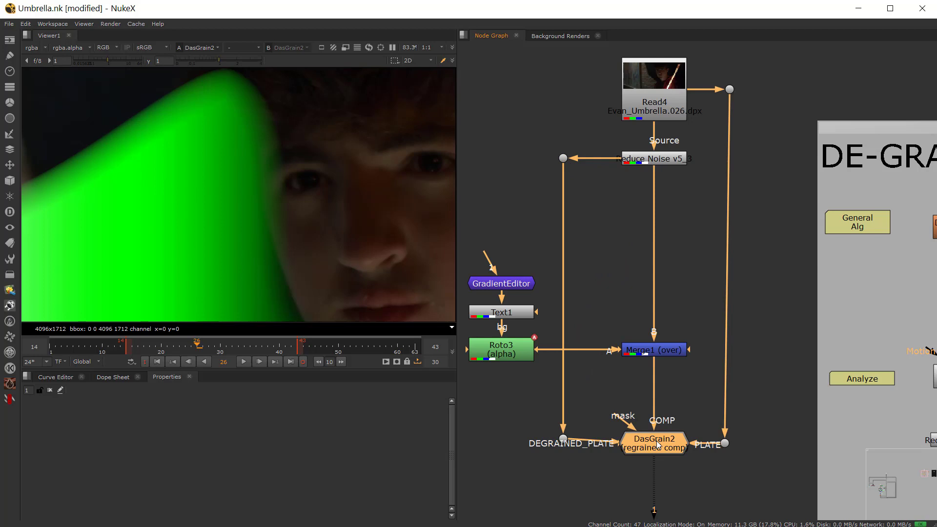
# Step: Enlarge DasGrain2's settings, review the Adjust and Replace tabs, then run Analyze on the plate grain
pyautogui.moveTo(230, 369); pyautogui.dragTo(227, 262)
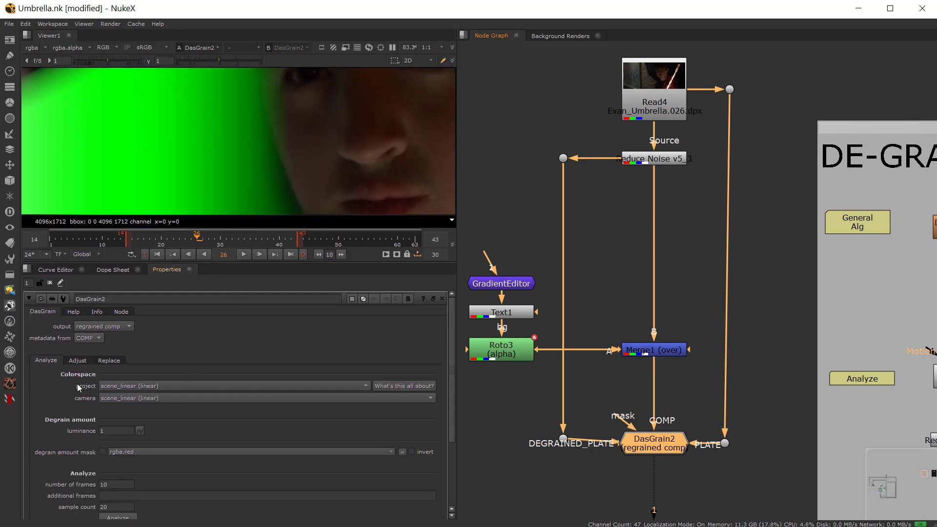
pyautogui.scroll(-1, 56, 438)
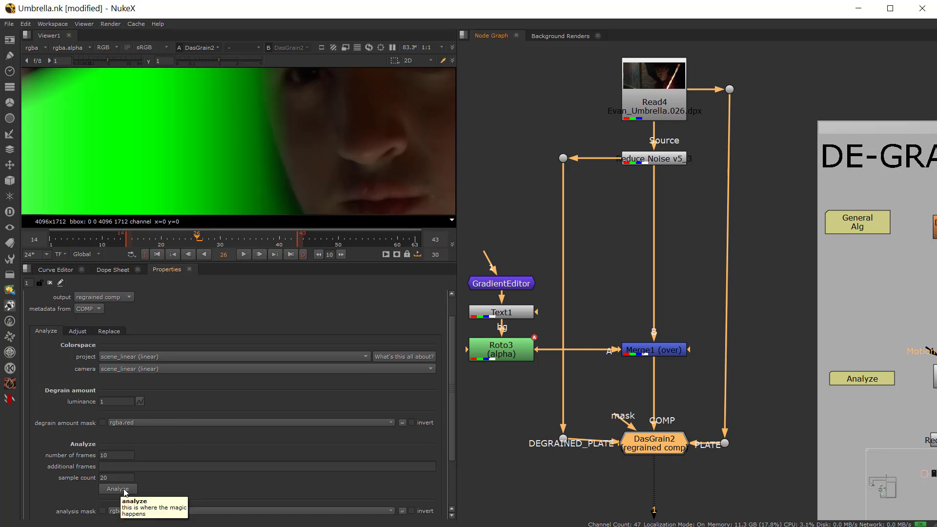
pyautogui.click(76, 331)
pyautogui.click(45, 331)
pyautogui.click(104, 331)
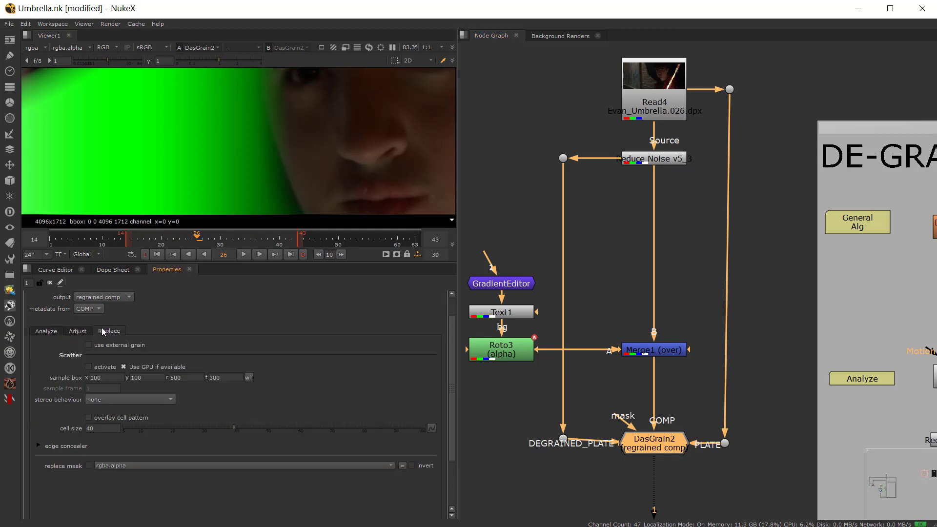
pyautogui.click(43, 332)
pyautogui.click(116, 491)
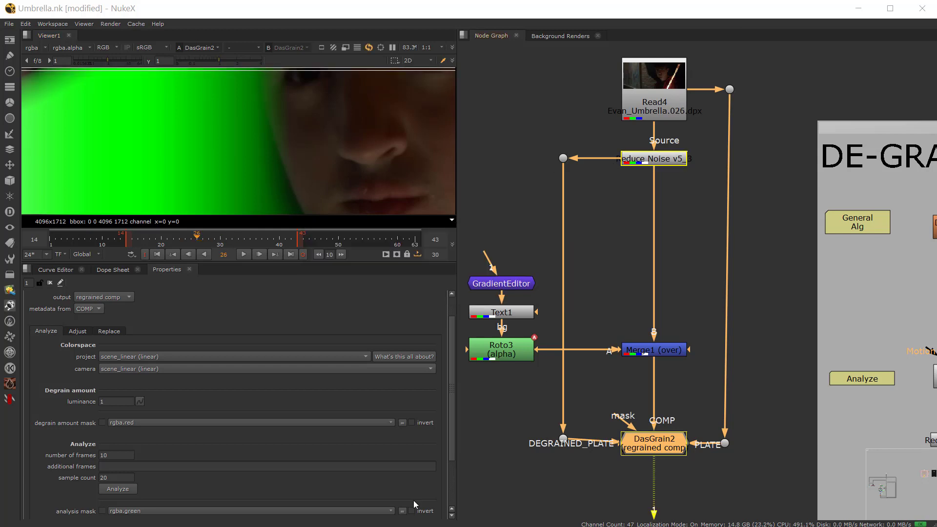
# Step: Frame the grain response curves, delete stray keys, and make the knee key extrapolate linearly
pyautogui.click(78, 331)
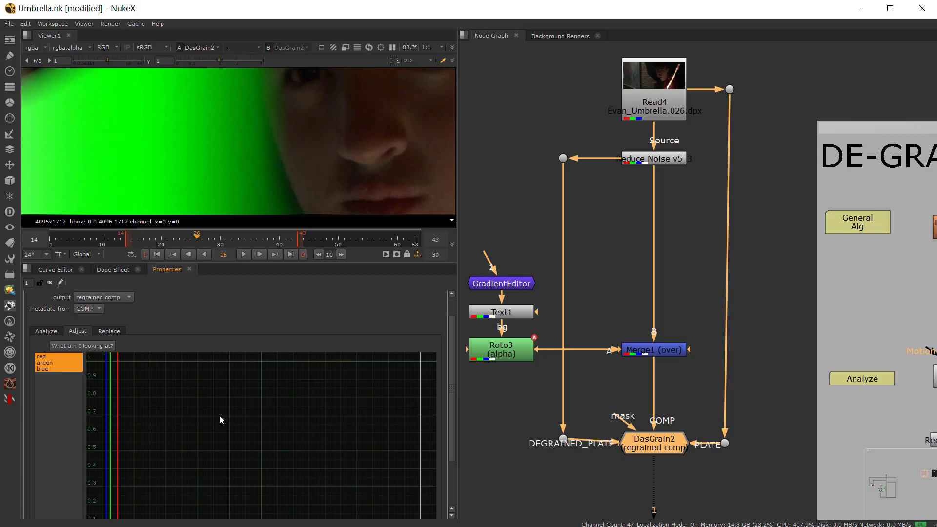
pyautogui.press('f')
pyautogui.scroll(-3, 236, 457)
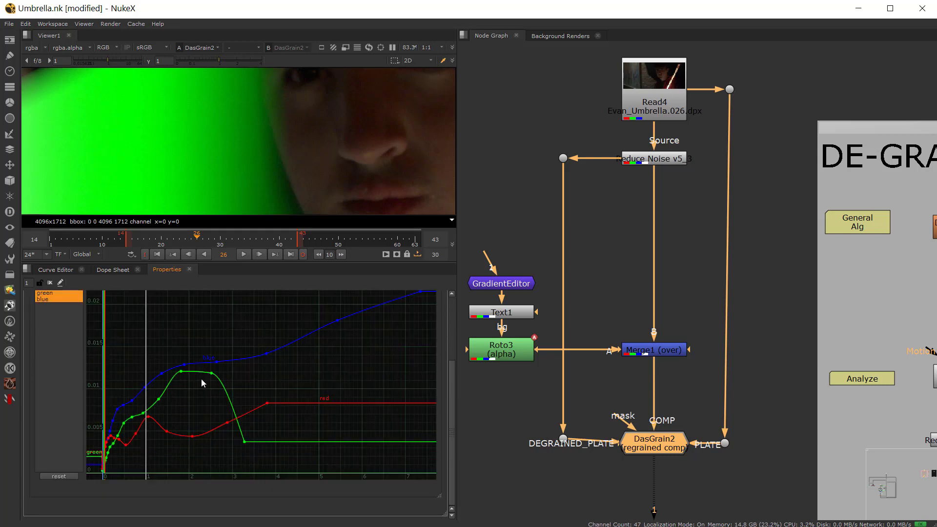
pyautogui.moveTo(160, 454)
pyautogui.mouseDown()
pyautogui.moveTo(255, 334)
pyautogui.moveTo(253, 365)
pyautogui.moveTo(289, 370)
pyautogui.moveTo(359, 312)
pyautogui.moveTo(425, 279)
pyautogui.mouseUp()
pyautogui.press('Delete')
pyautogui.press('Delete')
pyautogui.click(161, 373)
pyautogui.rightClick(162, 373)
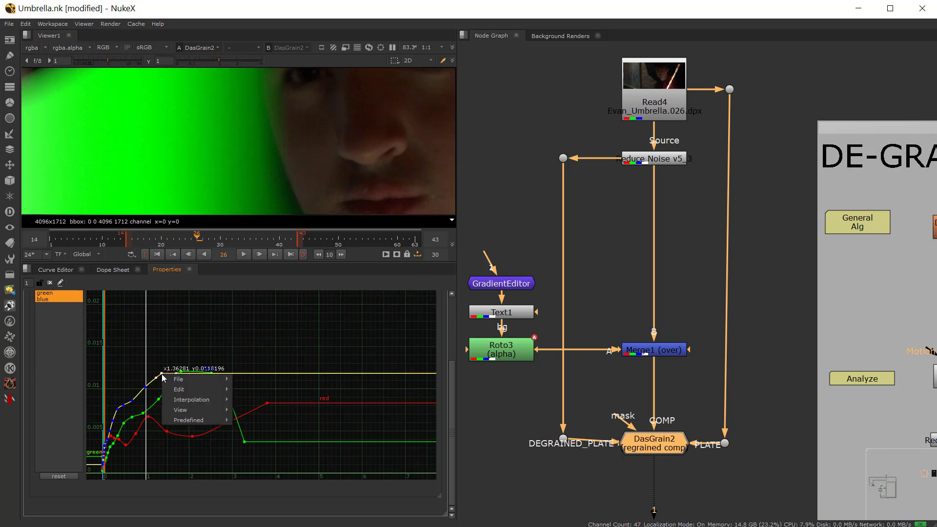
pyautogui.moveTo(210, 399)
pyautogui.moveTo(268, 481)
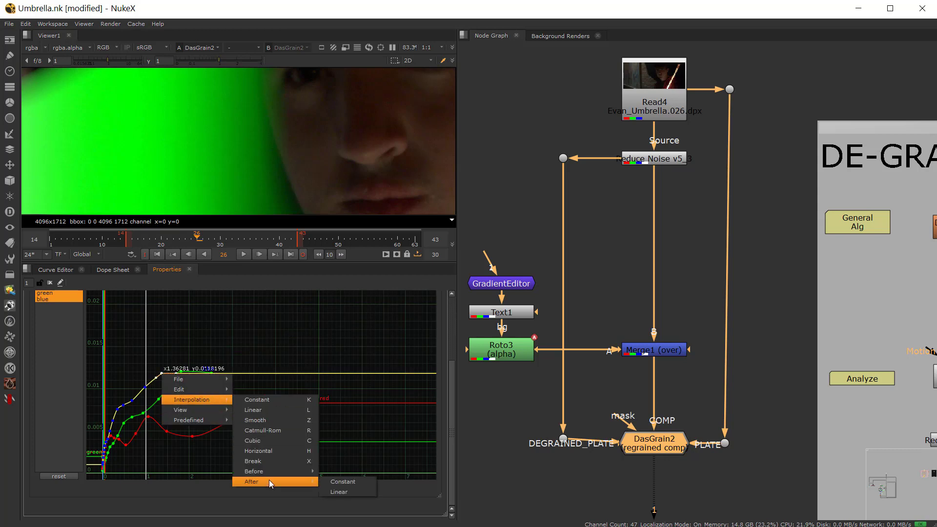
pyautogui.click(341, 493)
# Step: Delete the trailing red and green keys and set all curves to linear after their last keys
pyautogui.moveTo(184, 456); pyautogui.dragTo(237, 334)
pyautogui.moveTo(171, 343); pyautogui.dragTo(314, 466)
pyautogui.press('Delete')
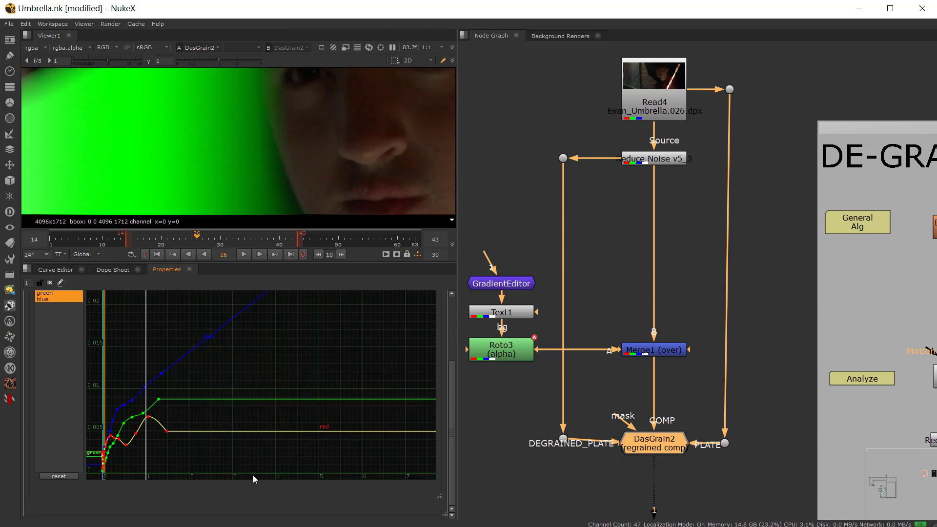
pyautogui.moveTo(182, 453); pyautogui.dragTo(157, 378)
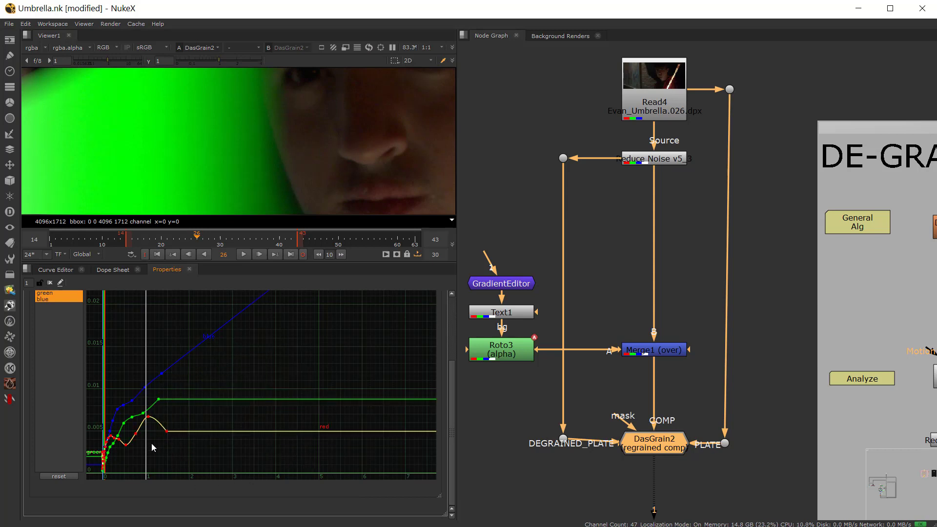
pyautogui.press('Delete')
pyautogui.moveTo(171, 427); pyautogui.dragTo(121, 384)
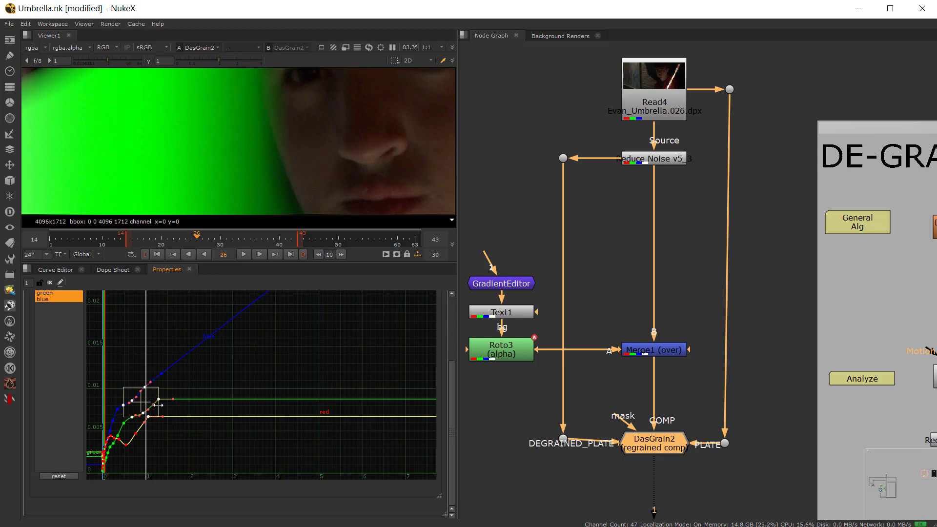
pyautogui.rightClick(158, 405)
pyautogui.click(171, 406)
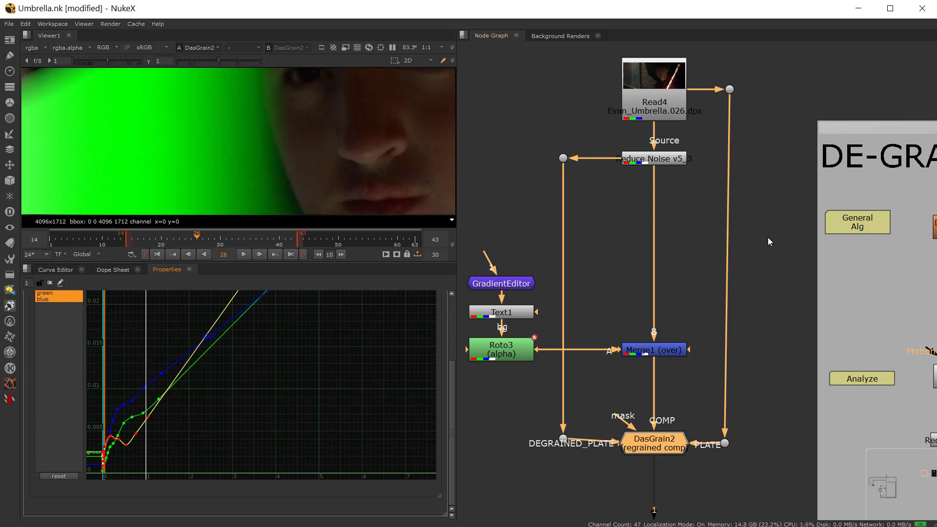
pyautogui.click(526, 411)
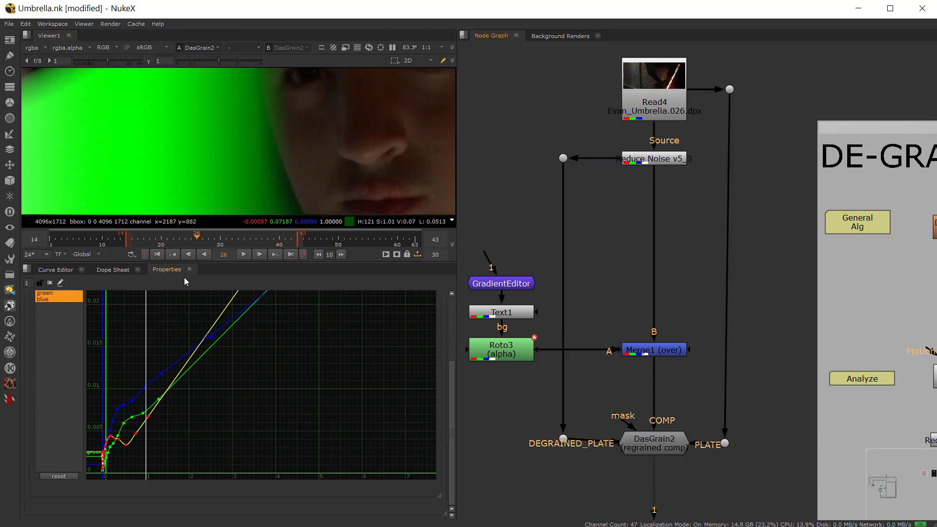
pyautogui.doubleClick(643, 448)
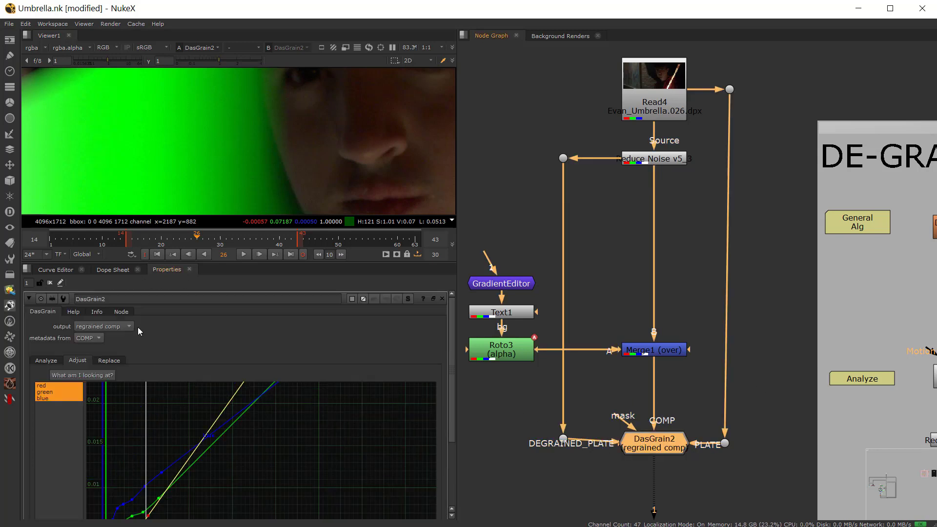
pyautogui.click(109, 360)
pyautogui.click(122, 394)
pyautogui.scroll(-2, 181, 392)
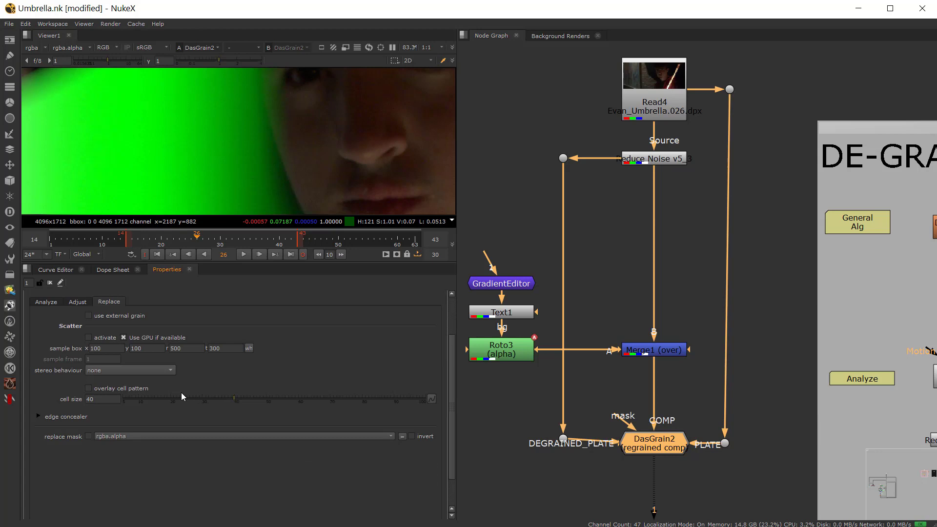
pyautogui.click(89, 367)
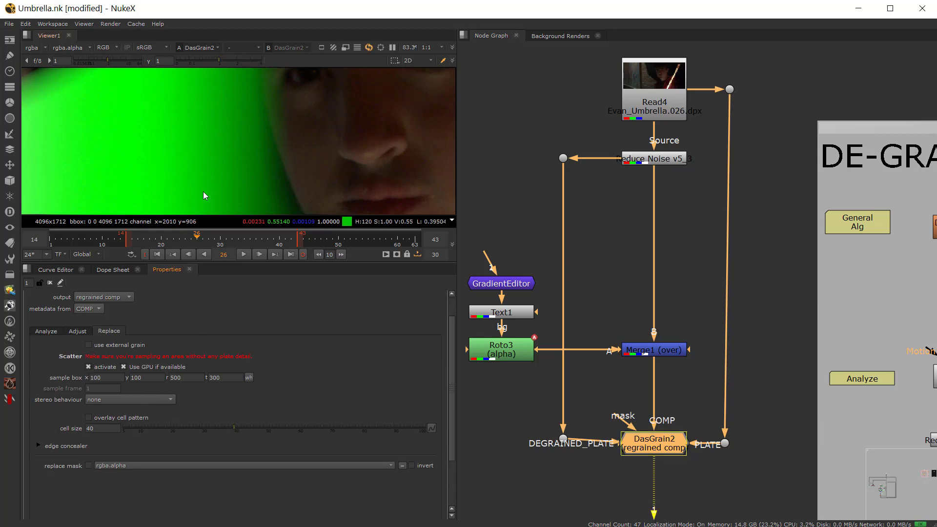
pyautogui.scroll(-5, 175, 109)
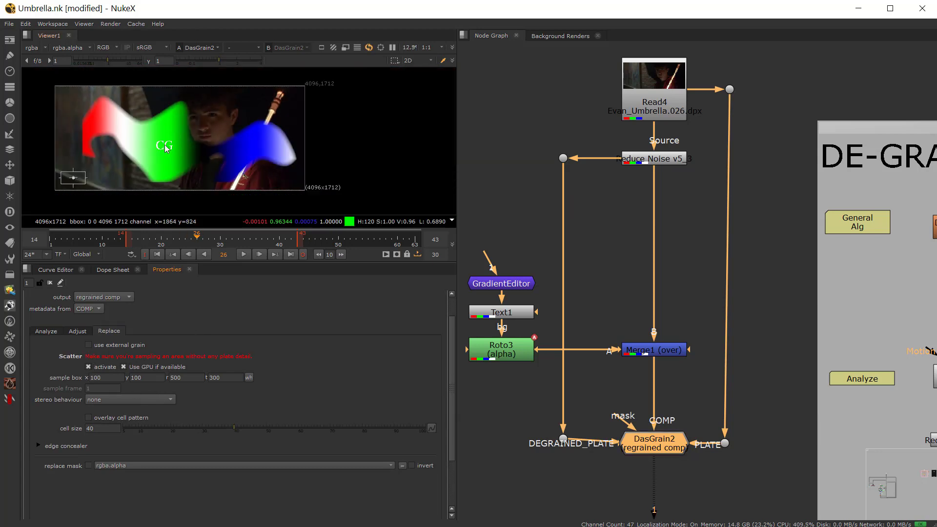
pyautogui.moveTo(86, 172); pyautogui.dragTo(104, 162)
pyautogui.click(661, 96)
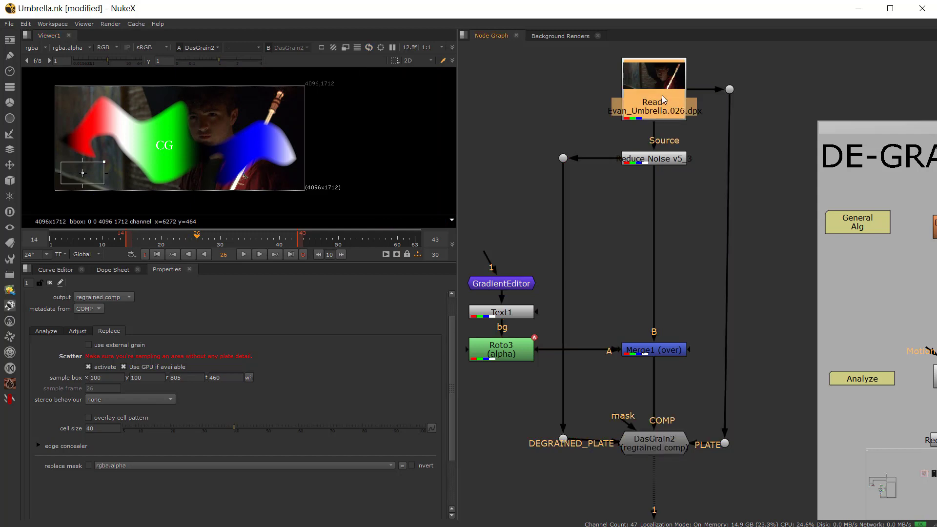
pyautogui.press('1')
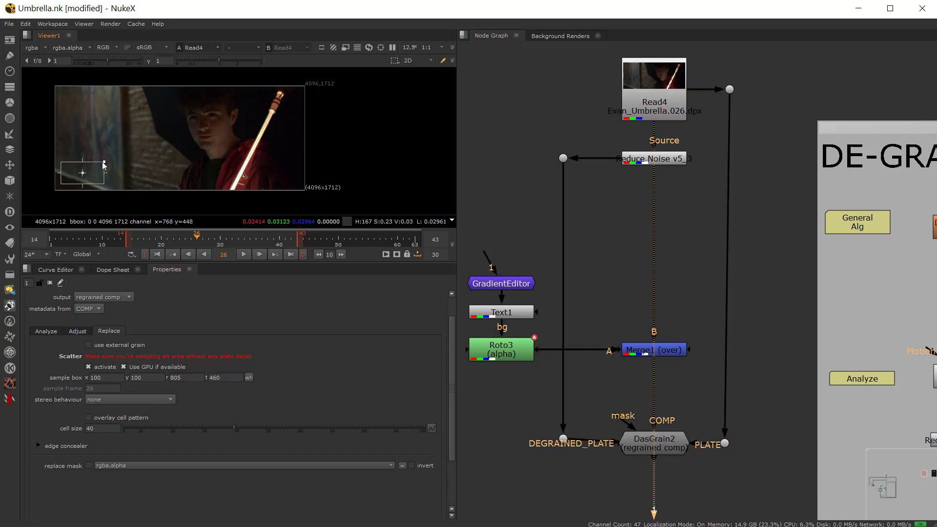
pyautogui.moveTo(104, 162); pyautogui.dragTo(205, 120)
pyautogui.scroll(6, 204, 120)
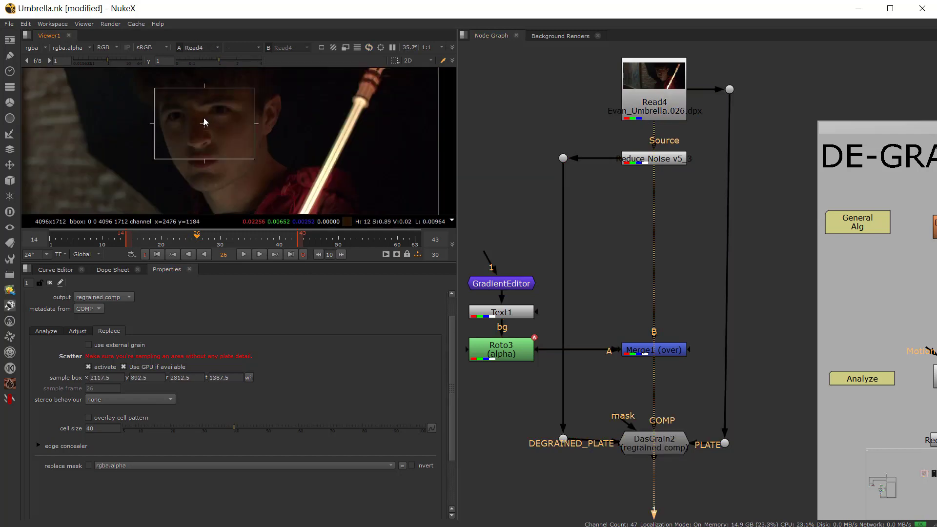
pyautogui.moveTo(293, 183); pyautogui.dragTo(161, 130)
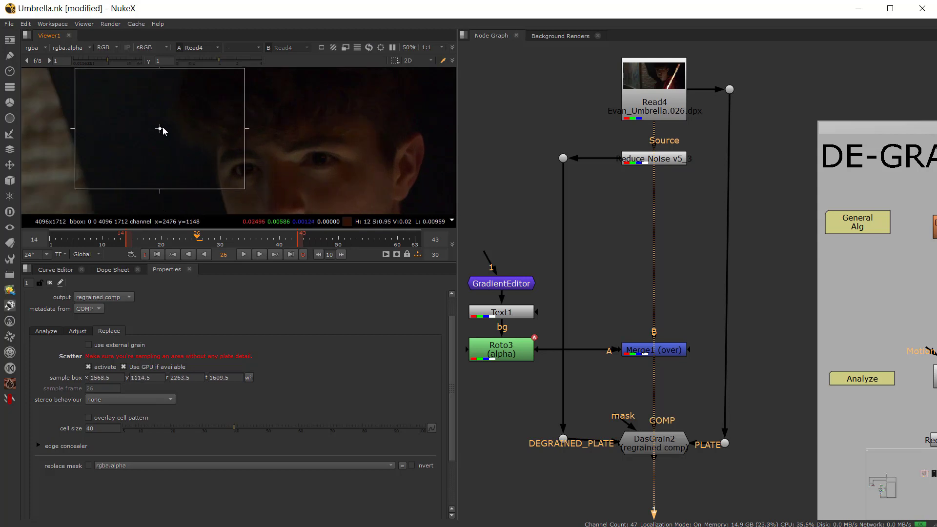
pyautogui.moveTo(245, 190); pyautogui.dragTo(164, 182)
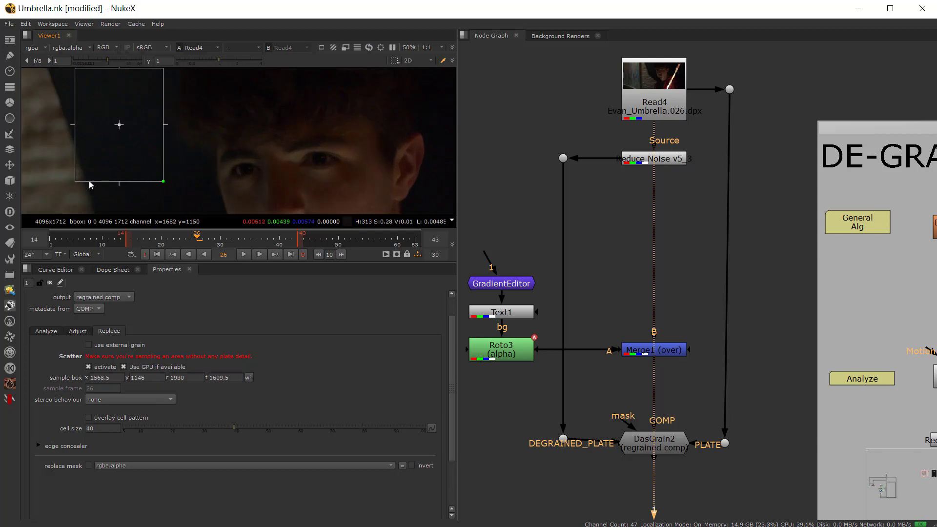
pyautogui.moveTo(74, 181); pyautogui.dragTo(88, 177)
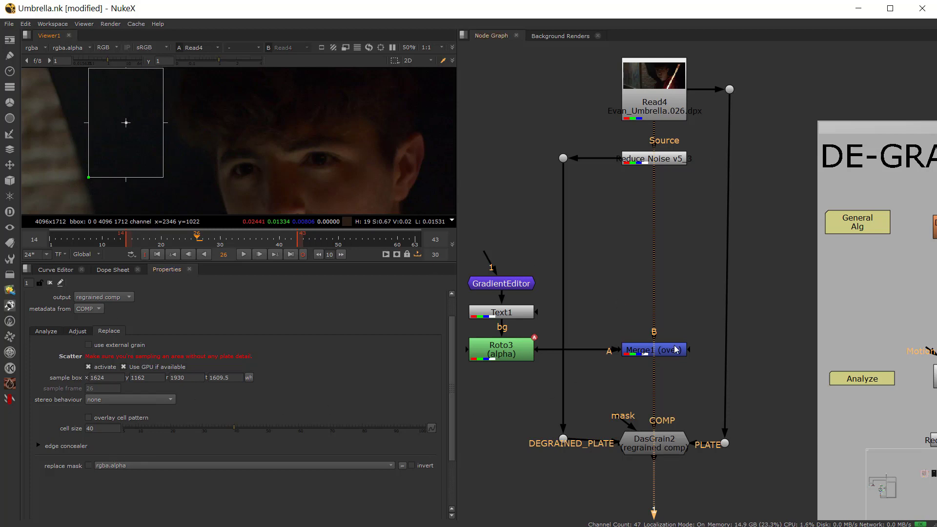
pyautogui.press('1')
pyautogui.press('f')
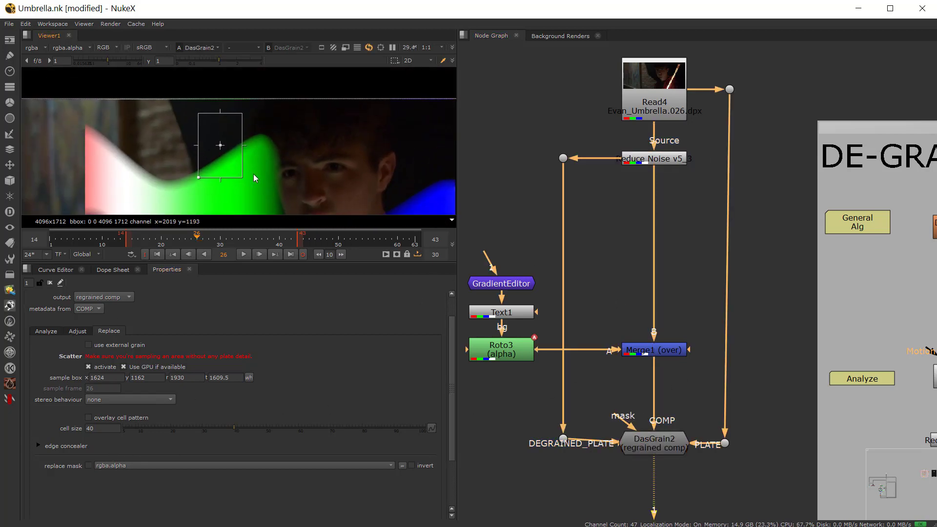
pyautogui.scroll(1, 49, 352)
pyautogui.scroll(-2, 49, 391)
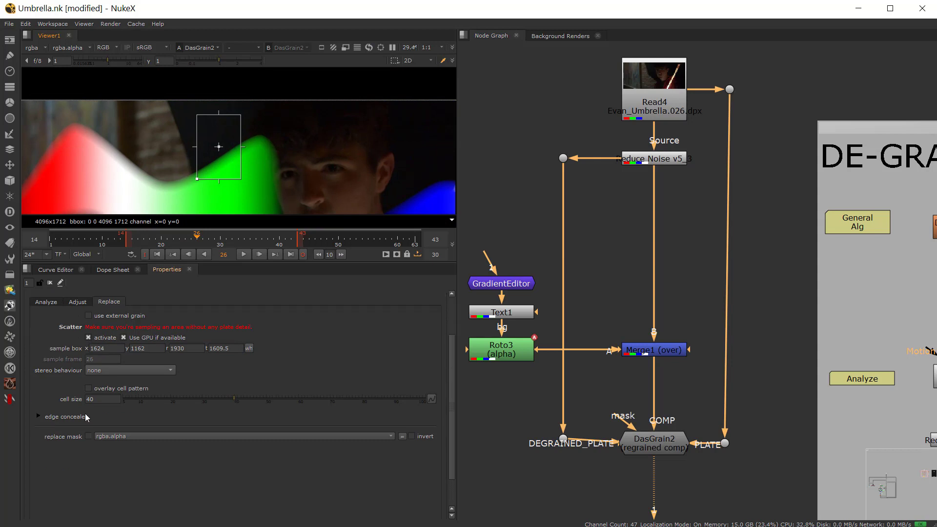
pyautogui.scroll(1, 57, 383)
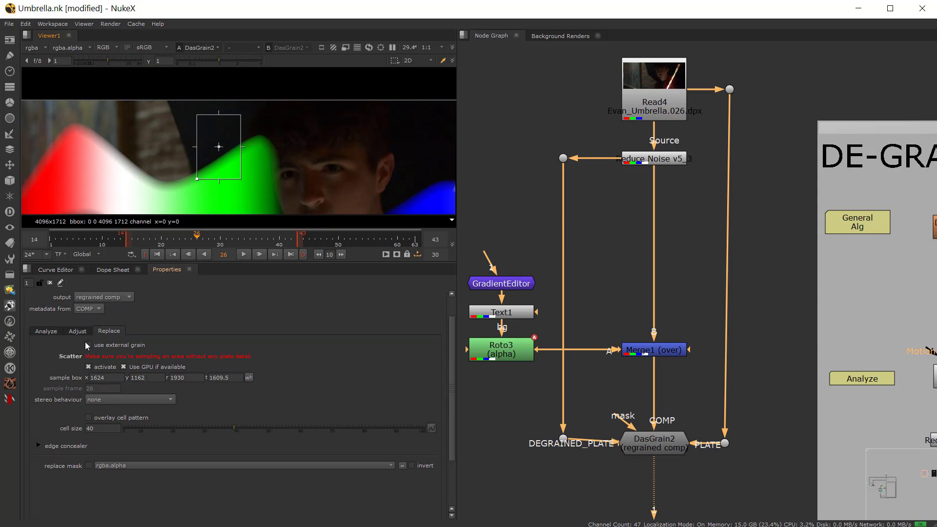
pyautogui.click(88, 417)
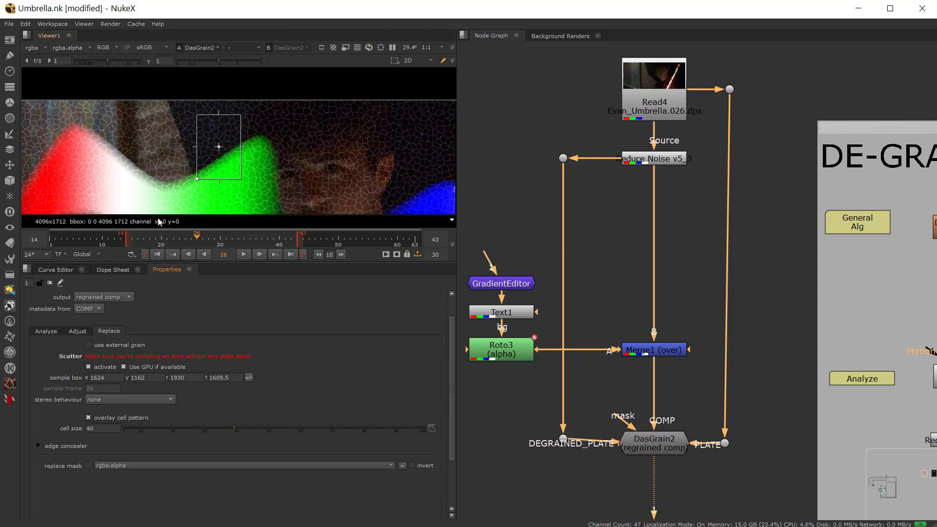
pyautogui.scroll(5, 205, 163)
pyautogui.scroll(-6, 172, 148)
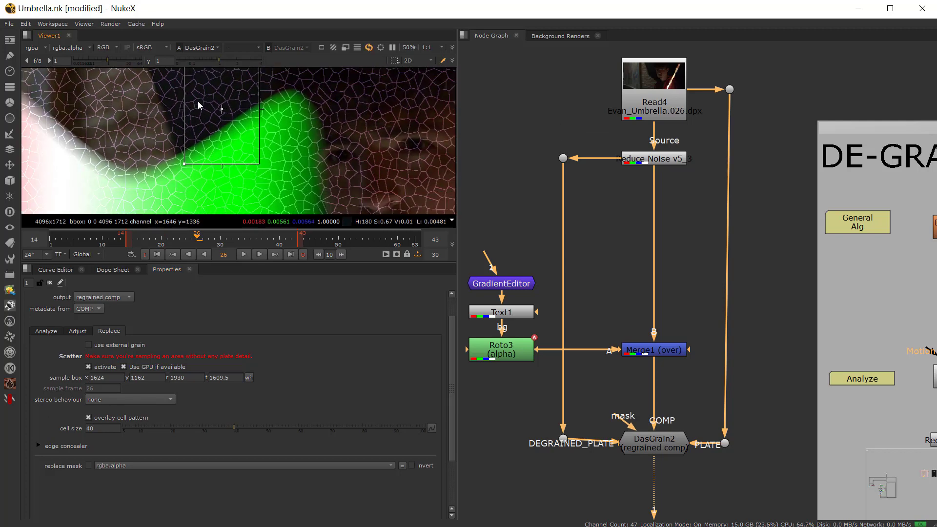
pyautogui.scroll(6, 178, 149)
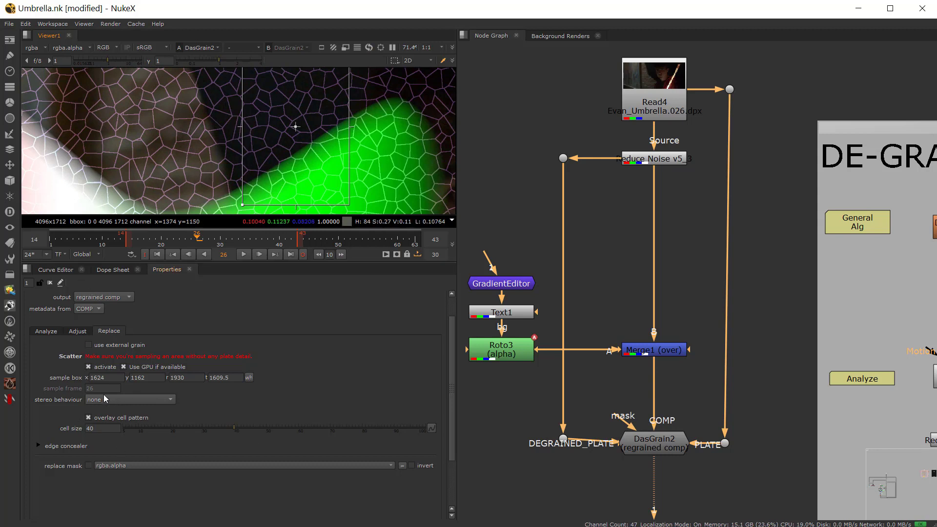
# Step: In the edge concealer, keep edge blend size 1 and raise distortion amplitude to 5.5
pyautogui.click(37, 446)
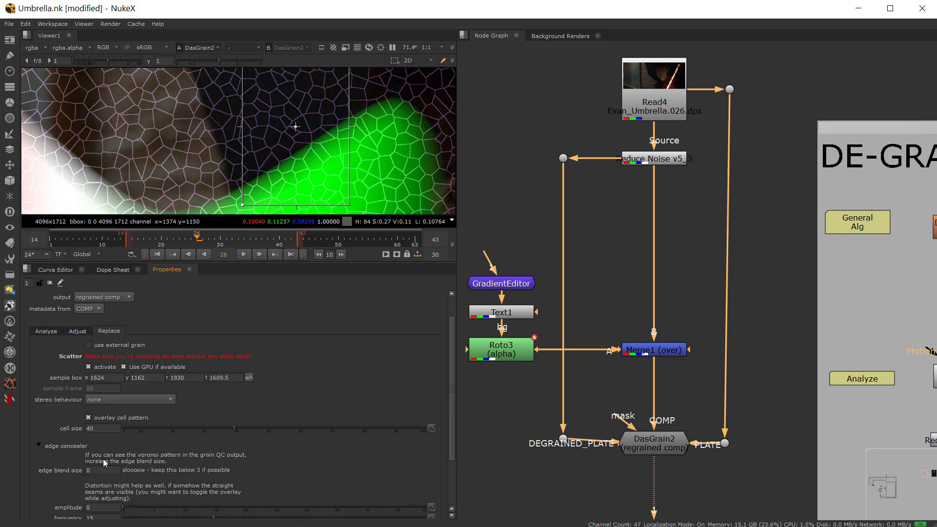
pyautogui.click(112, 429)
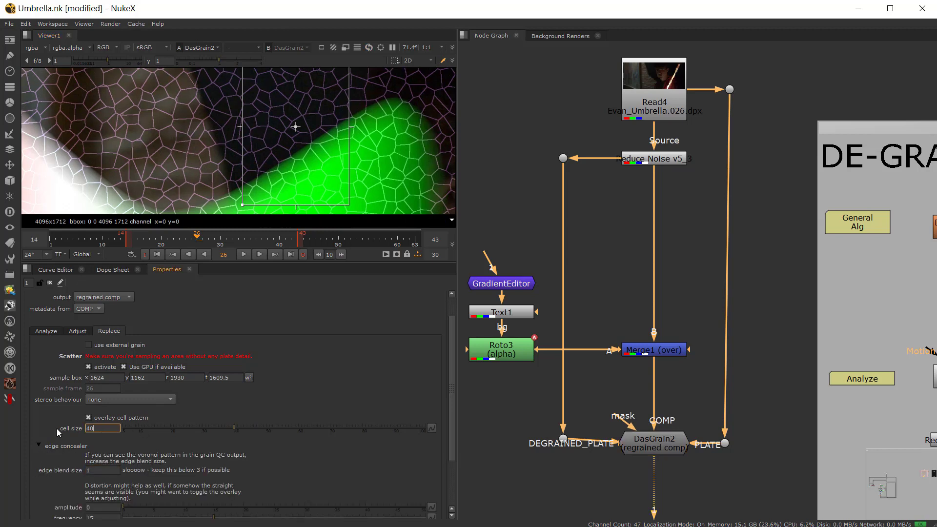
pyautogui.scroll(-3, 57, 428)
pyautogui.moveTo(132, 450); pyautogui.dragTo(156, 450)
pyautogui.scroll(6, 133, 118)
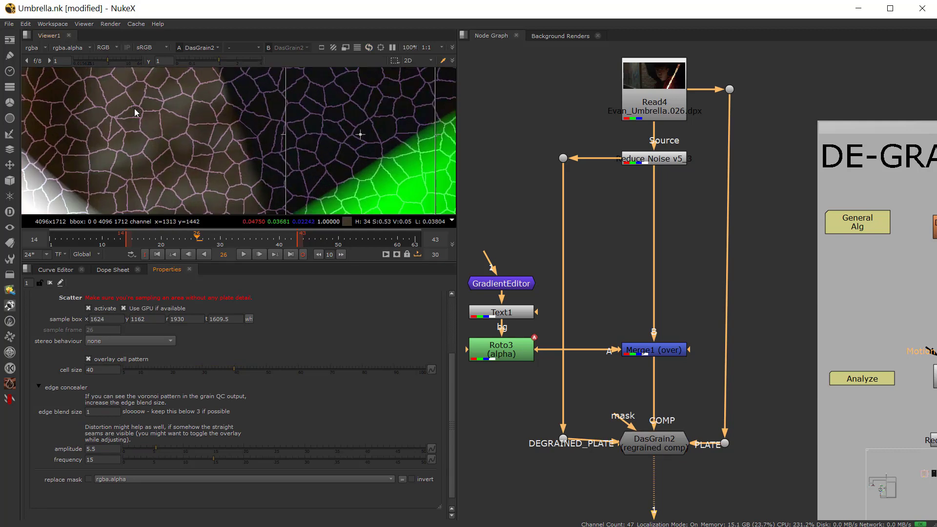
pyautogui.scroll(-7, 139, 147)
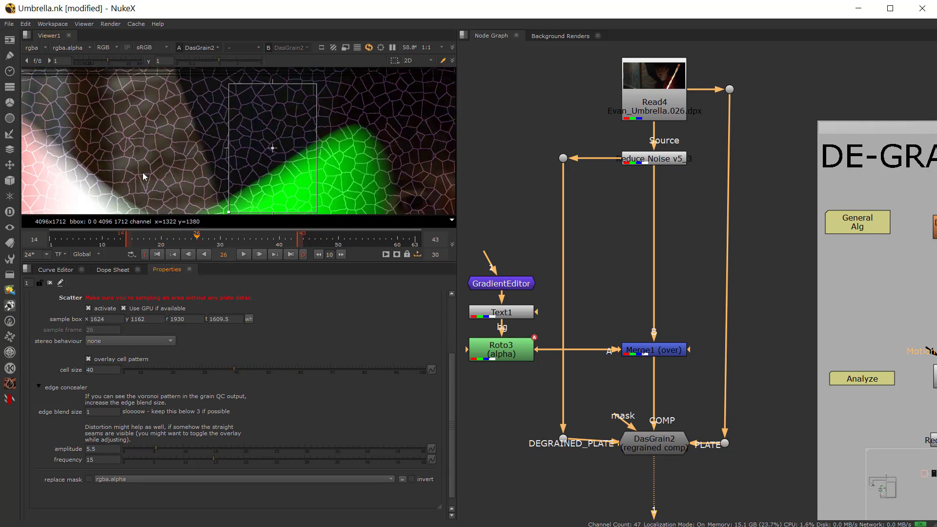
# Step: Drag the scatter cell size to 44 and pan across the regrained comp to inspect it
pyautogui.click(224, 369)
pyautogui.moveTo(224, 370); pyautogui.dragTo(247, 373)
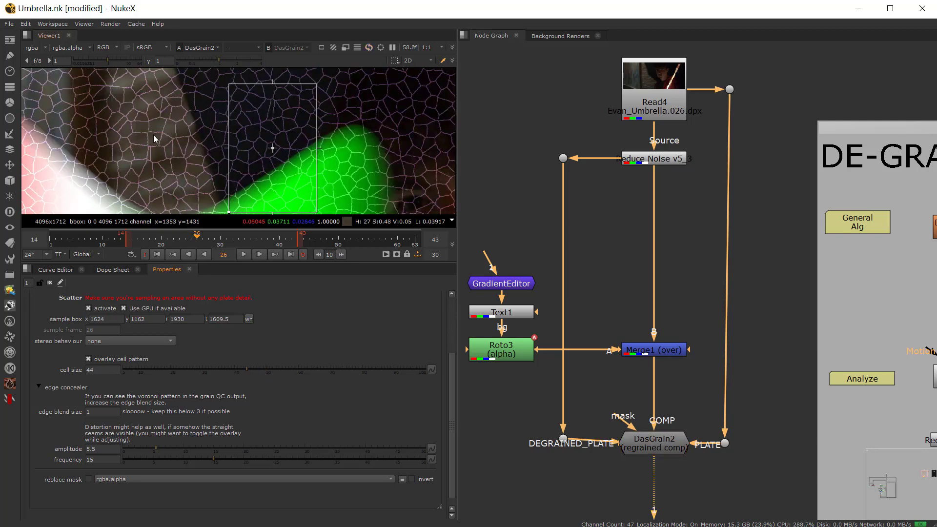
pyautogui.scroll(-6, 186, 142)
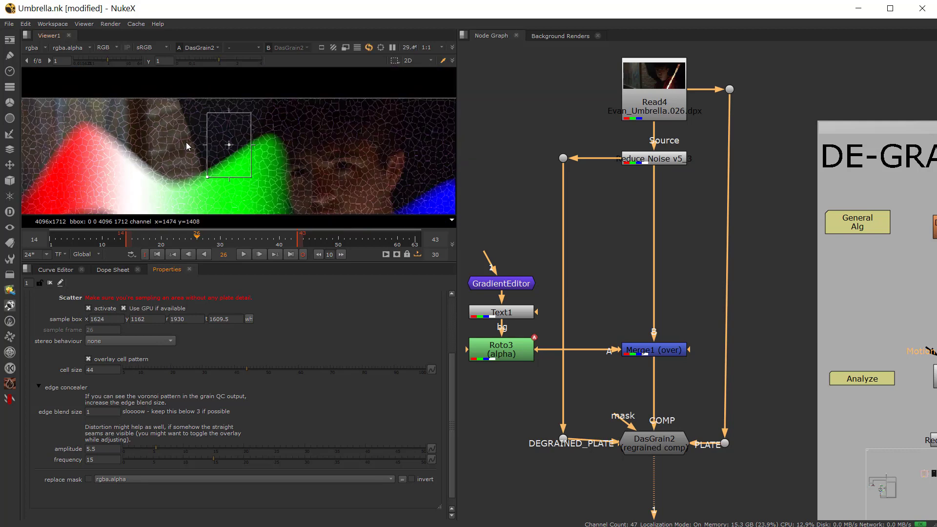
pyautogui.scroll(4, 184, 180)
pyautogui.moveTo(185, 147); pyautogui.dragTo(219, 150, button='middle')
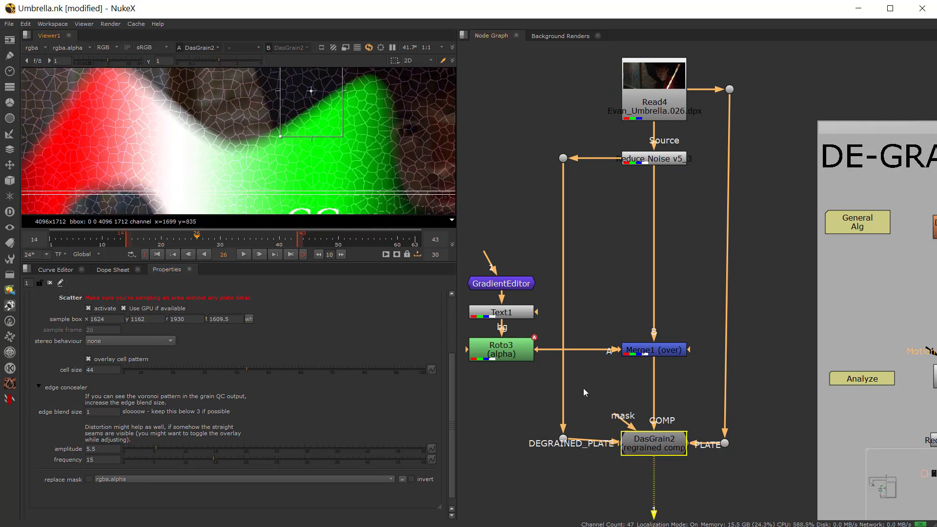
pyautogui.scroll(-2, 227, 153)
pyautogui.scroll(-2, 609, 296)
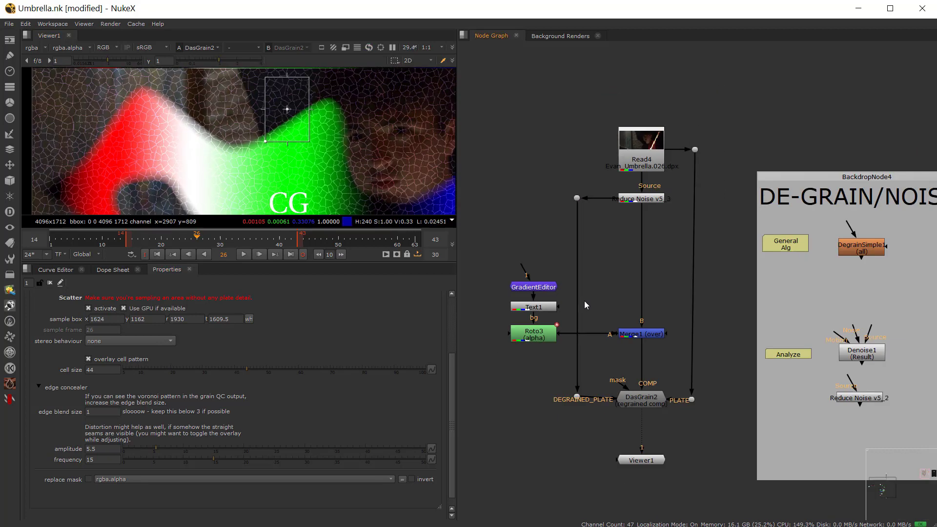
pyautogui.scroll(-3, 247, 135)
pyautogui.moveTo(224, 141); pyautogui.dragTo(224, 129, button='middle')
pyautogui.scroll(3, 227, 140)
pyautogui.moveTo(279, 158); pyautogui.dragTo(137, 145, button='middle')
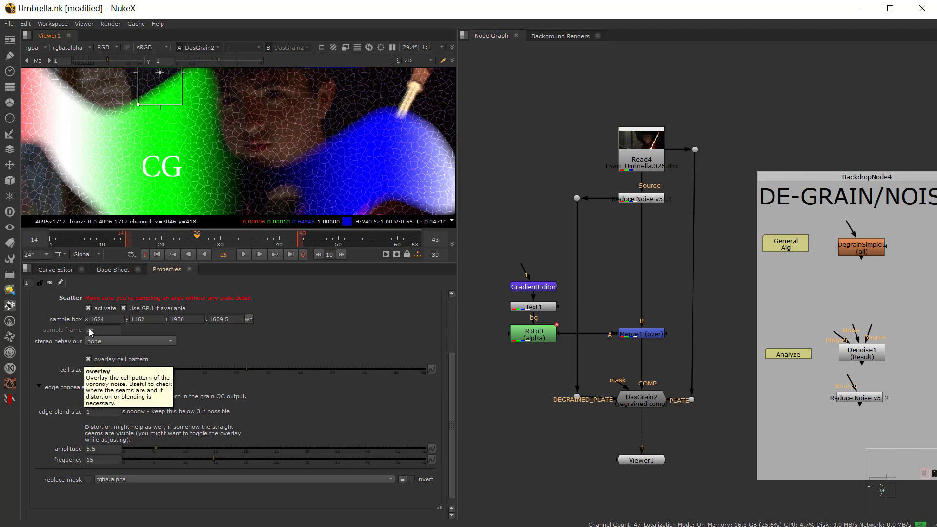
# Step: Turn off the cell pattern overlay and view the original Evan plate and DasGrain2 result
pyautogui.click(88, 359)
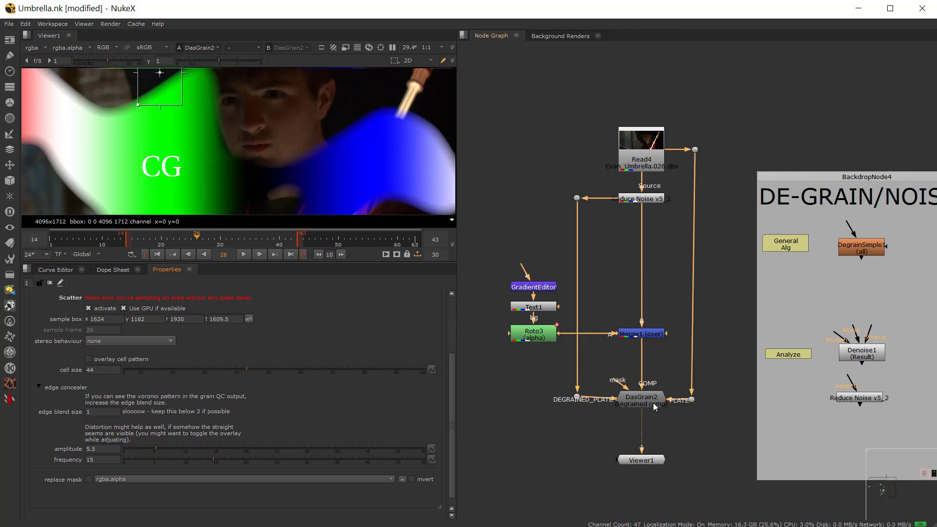
pyautogui.scroll(8, 272, 184)
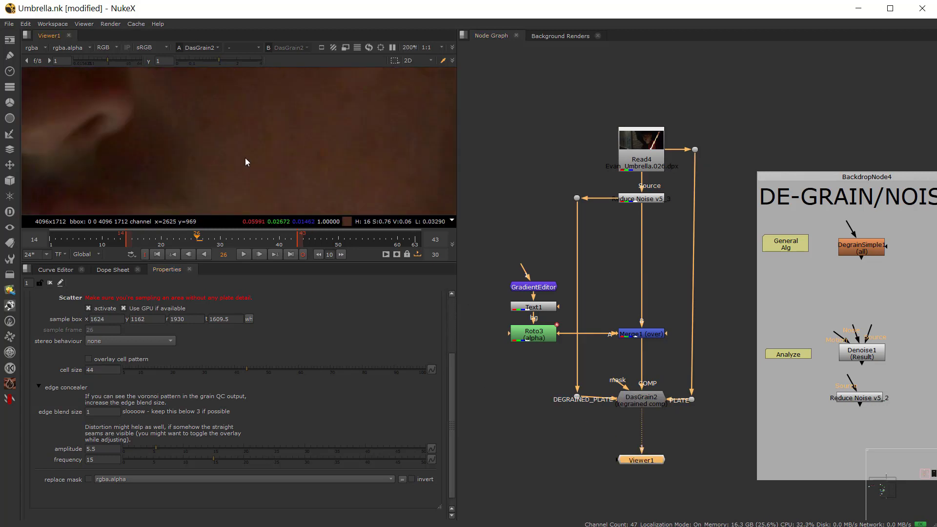
pyautogui.click(641, 147)
pyautogui.press('1')
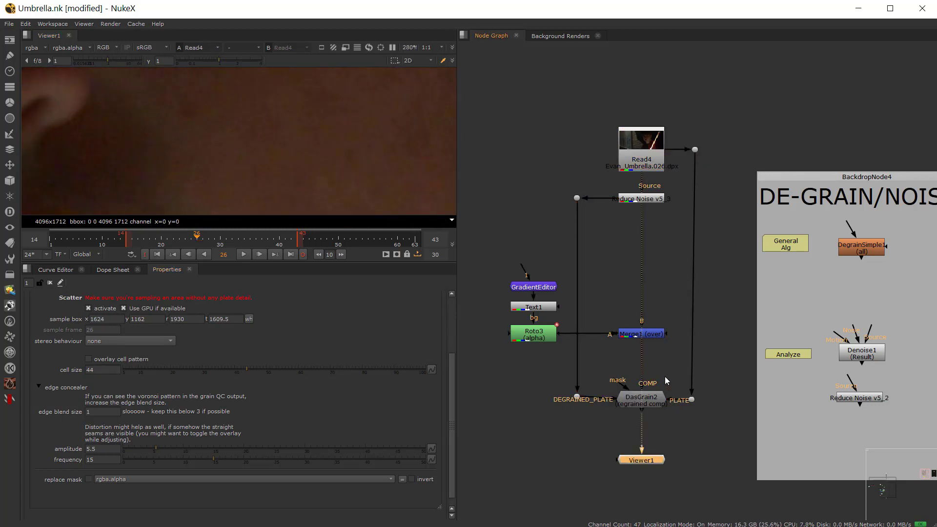
pyautogui.click(649, 400)
pyautogui.press('1')
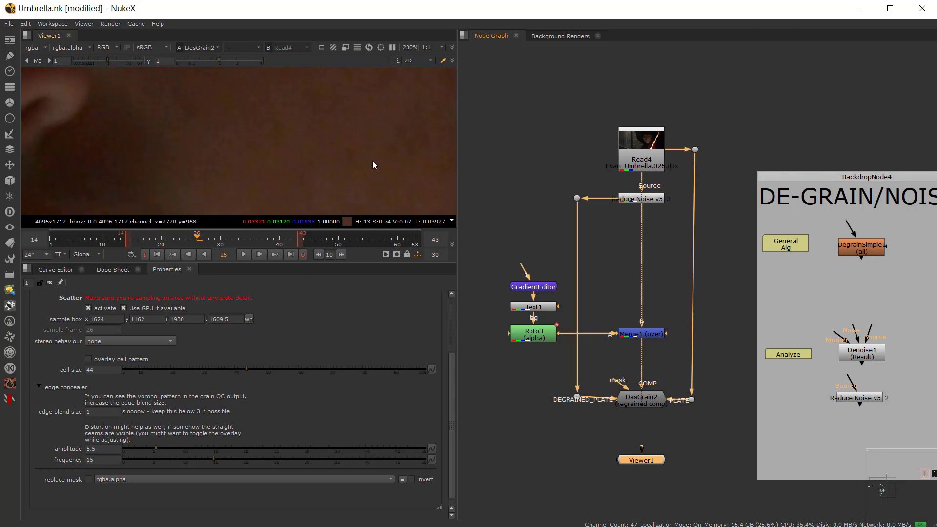
# Step: Flip the viewer between the original plate and the regrained comp to compare grain
pyautogui.press('1')
pyautogui.press('2')
pyautogui.press('1')
pyautogui.press('2')
pyautogui.press('1')
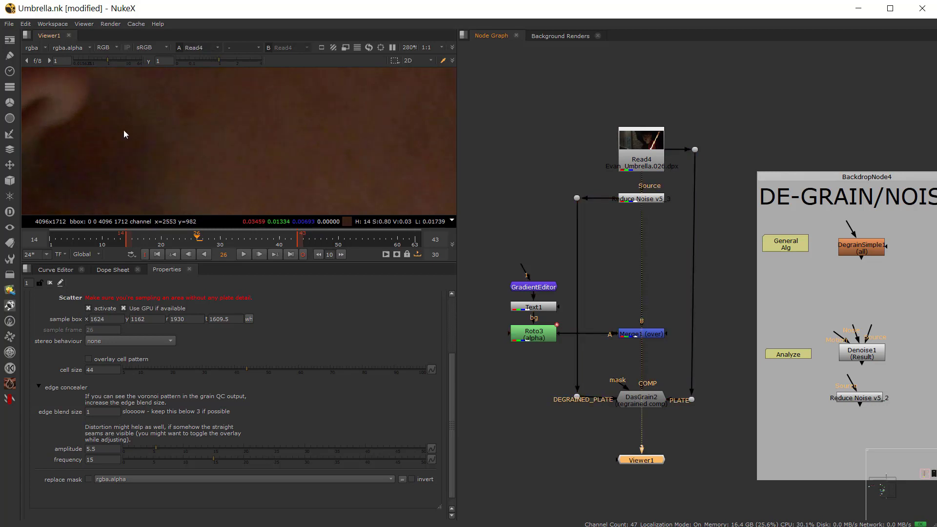
pyautogui.press('1')
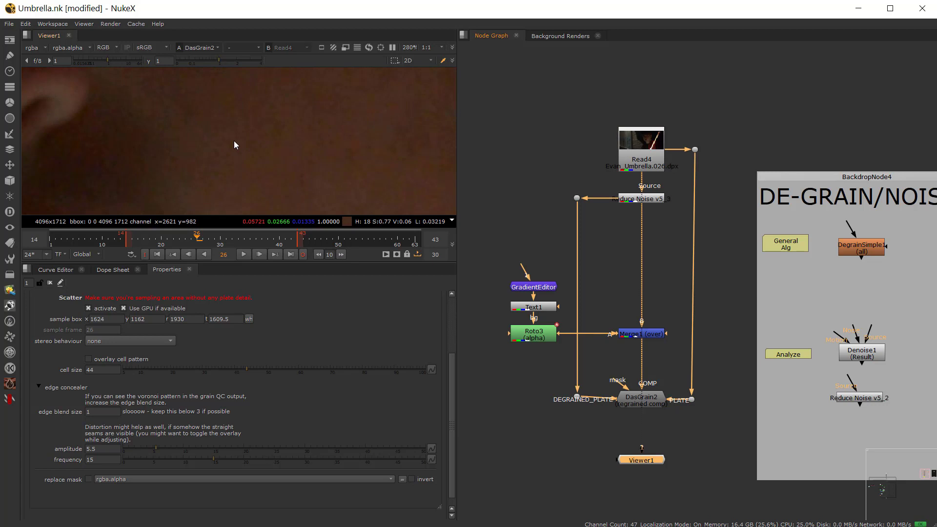
pyautogui.press('2')
pyautogui.press('1')
pyautogui.press('2')
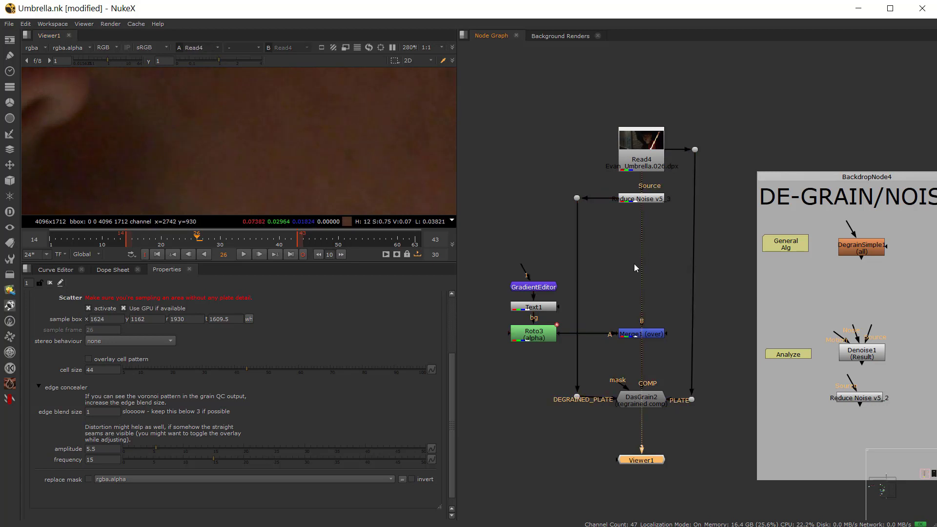
pyautogui.press('1')
pyautogui.scroll(-3, 154, 147)
pyautogui.scroll(-6, 153, 147)
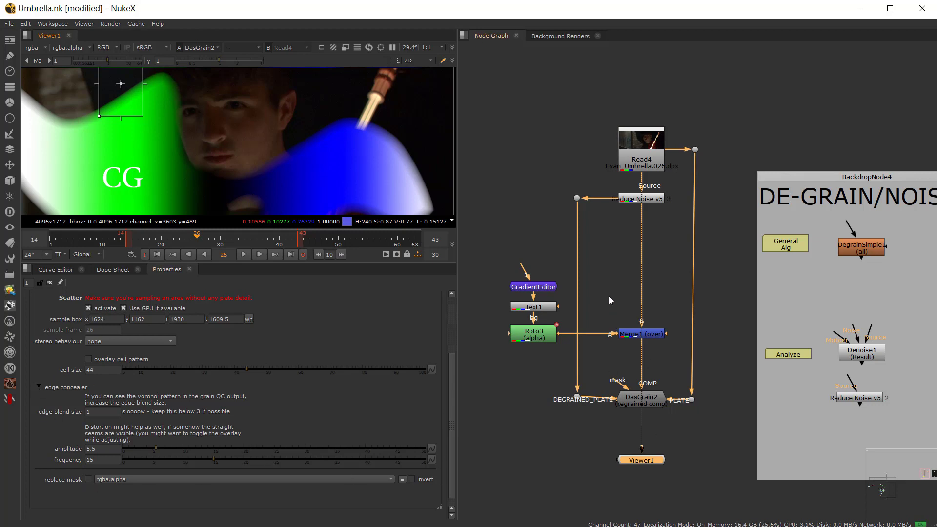
# Step: Add a dot and move the GradientEditor, Text1 and Roto3 nodes further left
pyautogui.press('.')
pyautogui.scroll(1, 609, 280)
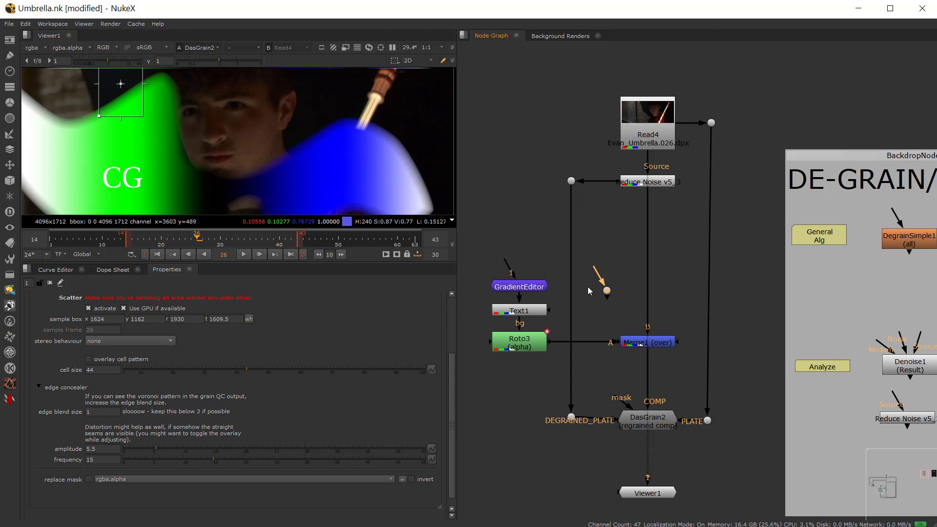
pyautogui.scroll(1, 632, 256)
pyautogui.moveTo(581, 221); pyautogui.dragTo(492, 357)
pyautogui.moveTo(536, 320); pyautogui.dragTo(479, 320)
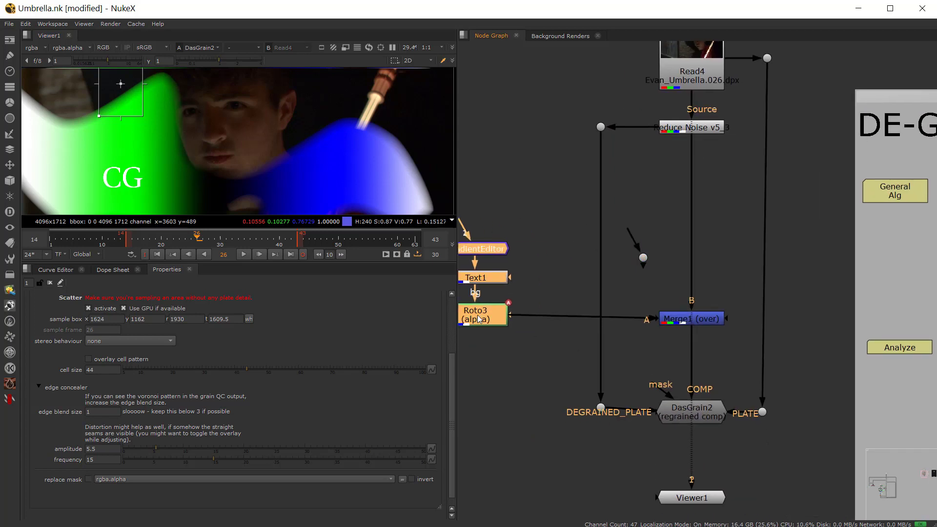
pyautogui.moveTo(479, 319); pyautogui.dragTo(567, 324, button='middle')
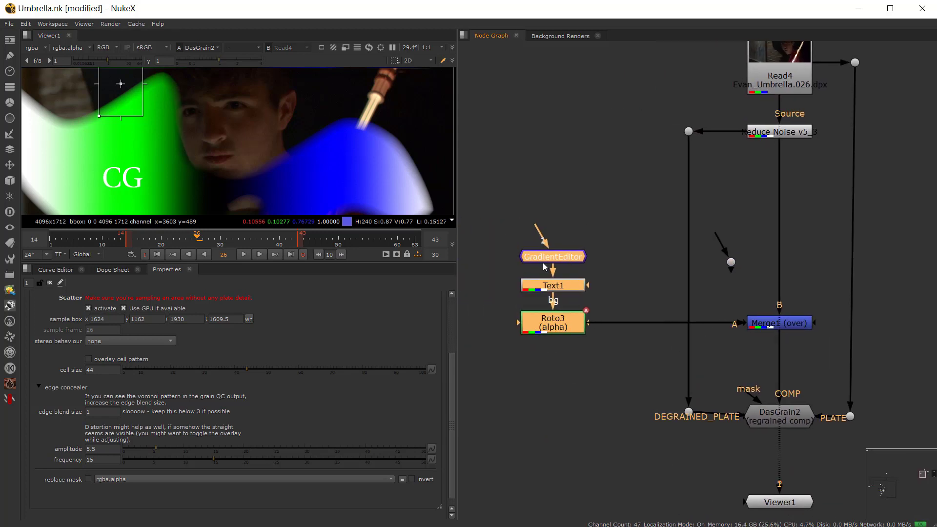
pyautogui.click(601, 427)
# Step: Create a ChannelMerge node from the node search
pyautogui.press('Tab')
pyautogui.write('merg')
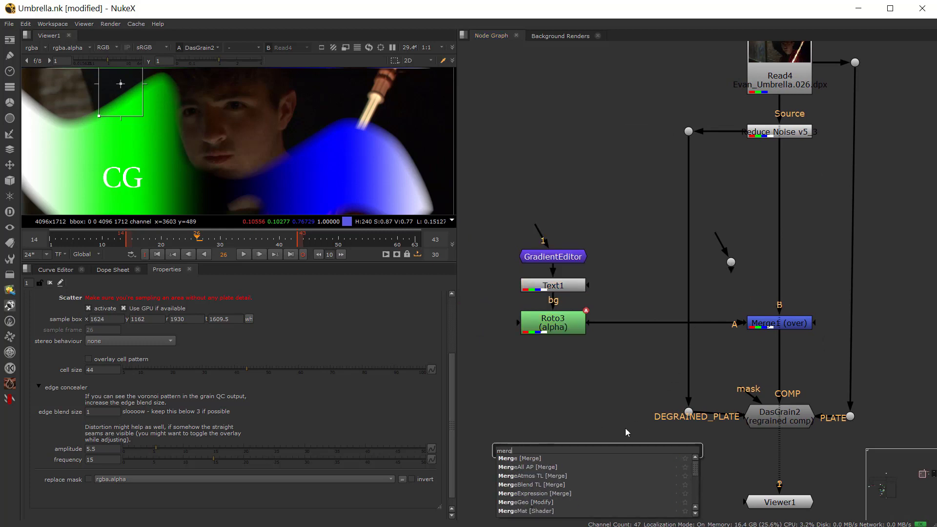
pyautogui.press('BackSpace')
pyautogui.press('BackSpace')
pyautogui.press('BackSpace')
pyautogui.press('BackSpace')
pyautogui.write('chanel')
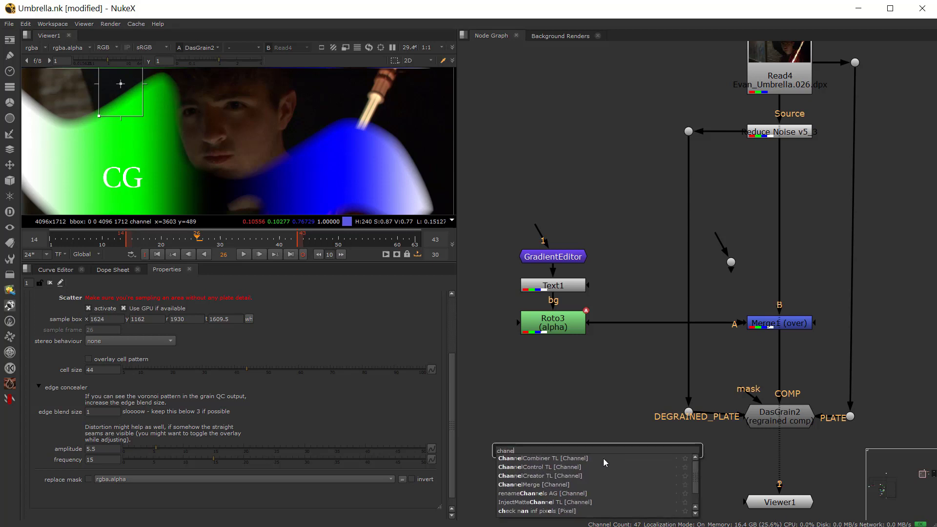
pyautogui.press('BackSpace')
pyautogui.press('BackSpace')
pyautogui.write('nel')
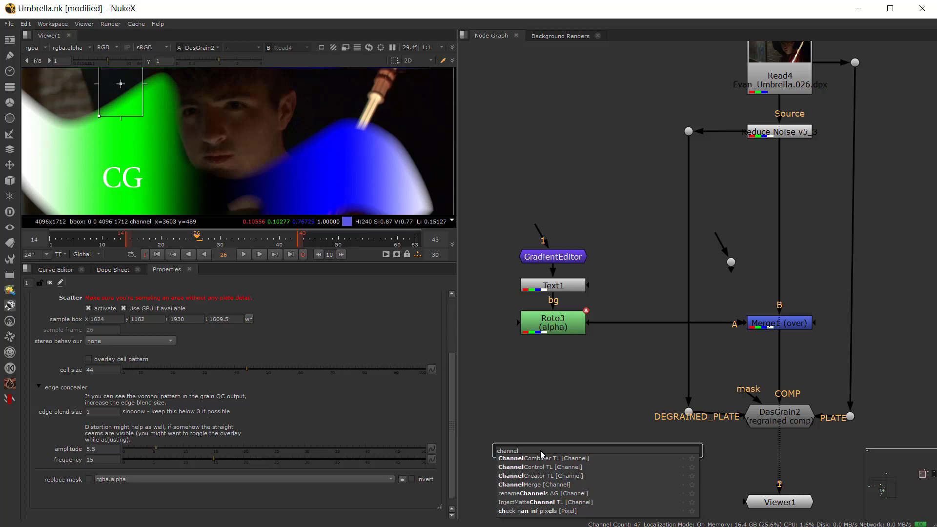
pyautogui.write('merg')
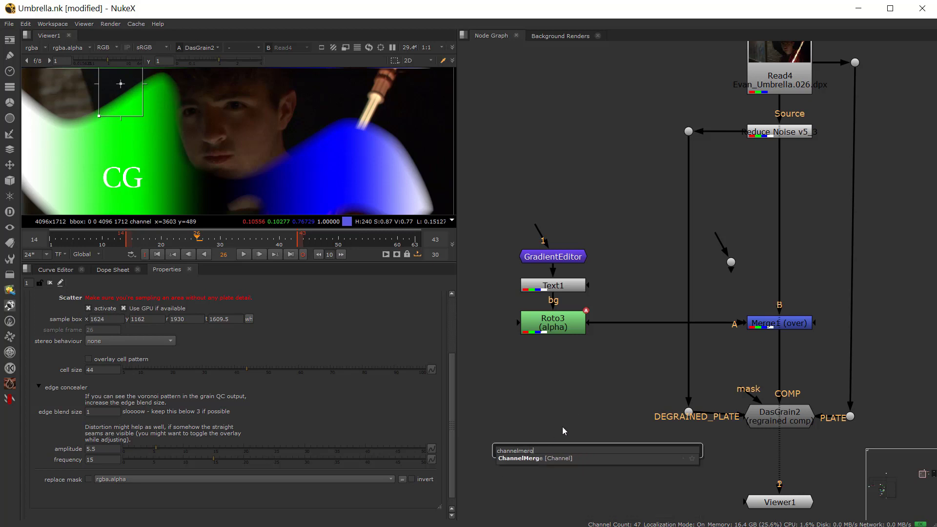
pyautogui.click(539, 458)
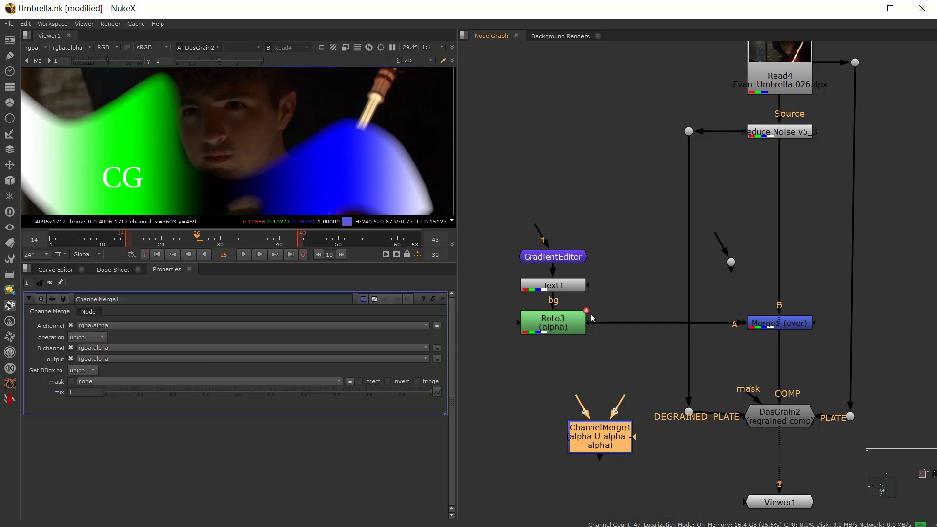
# Step: View Roto3's alpha, try wiring ChannelMerge1's B input to Roto3, then delete ChannelMerge1
pyautogui.click(556, 324)
pyautogui.press('1')
pyautogui.press('a')
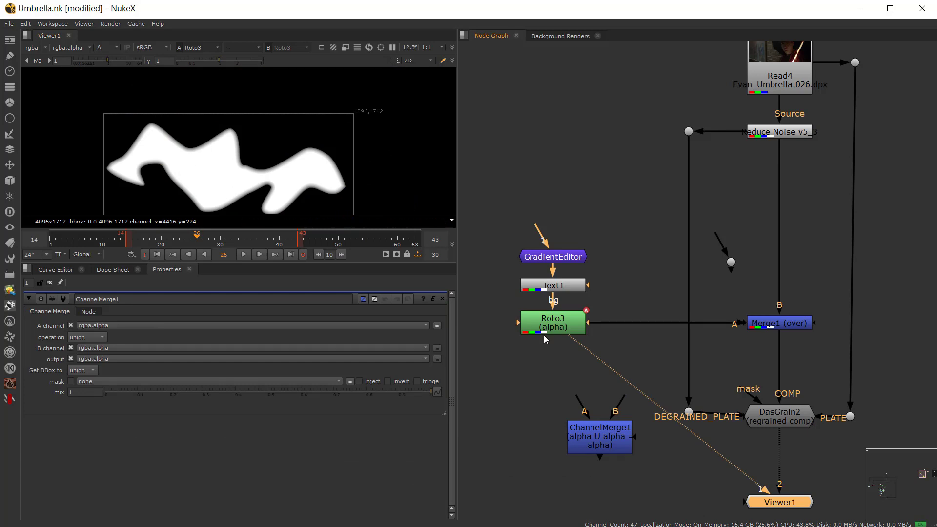
pyautogui.click(572, 388)
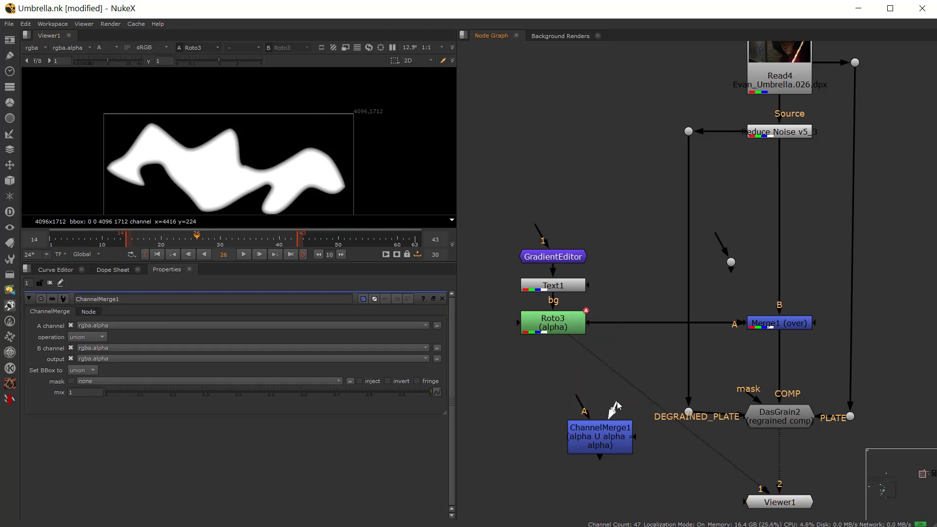
pyautogui.moveTo(618, 405); pyautogui.dragTo(544, 335)
pyautogui.moveTo(586, 413); pyautogui.dragTo(662, 370)
pyautogui.moveTo(601, 438); pyautogui.dragTo(573, 406)
pyautogui.press('Delete')
# Step: Connect DasGrain2's mask input to Roto3 and open DasGrain2's settings
pyautogui.scroll(2, 707, 367)
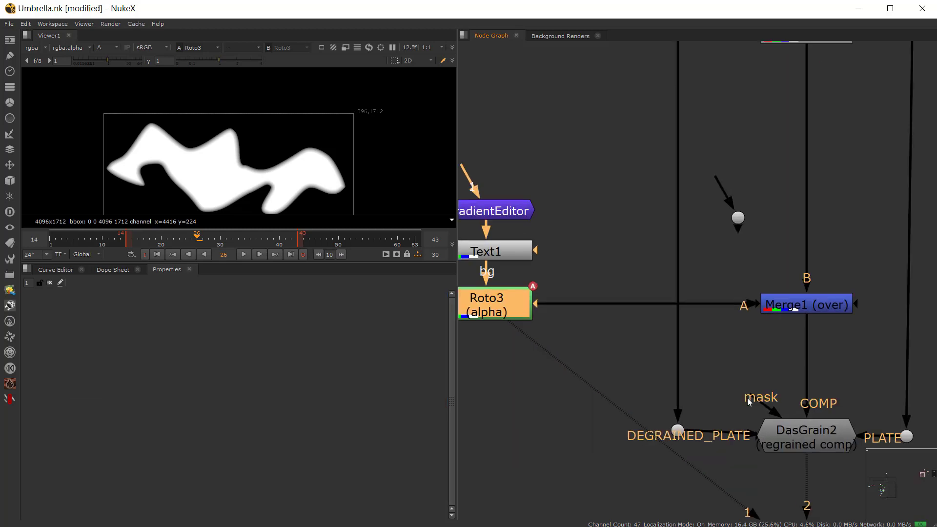
pyautogui.moveTo(754, 404); pyautogui.dragTo(536, 328)
pyautogui.click(507, 275)
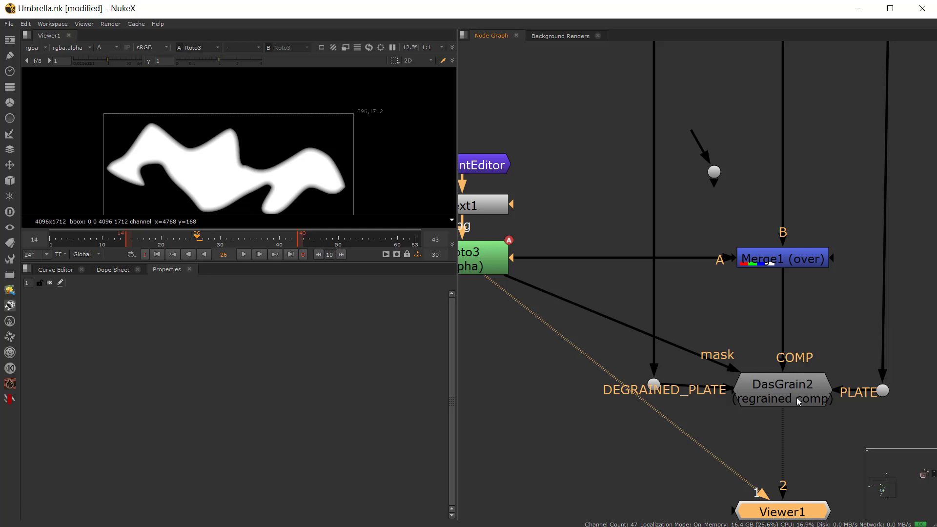
pyautogui.doubleClick(796, 398)
# Step: View DasGrain2 in full colour and enable replace mask in its Replace tab
pyautogui.press('1')
pyautogui.press('a')
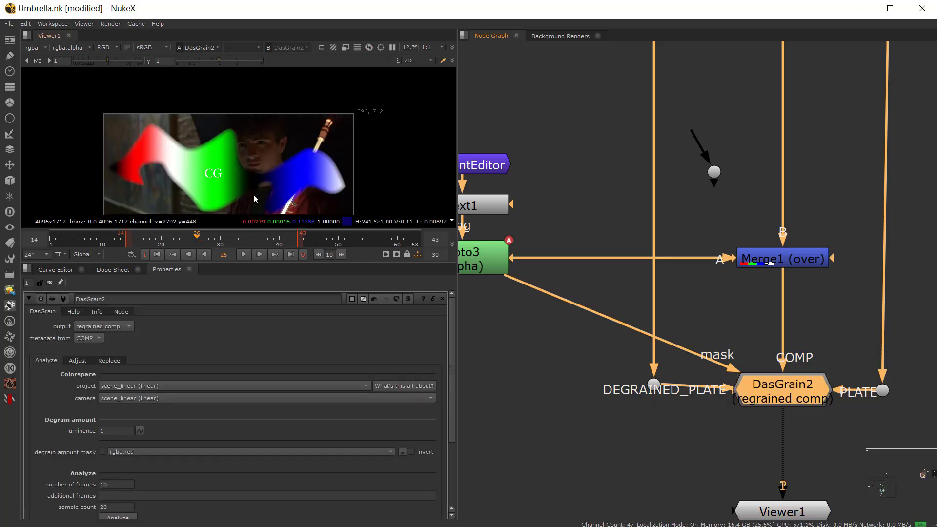
pyautogui.click(77, 360)
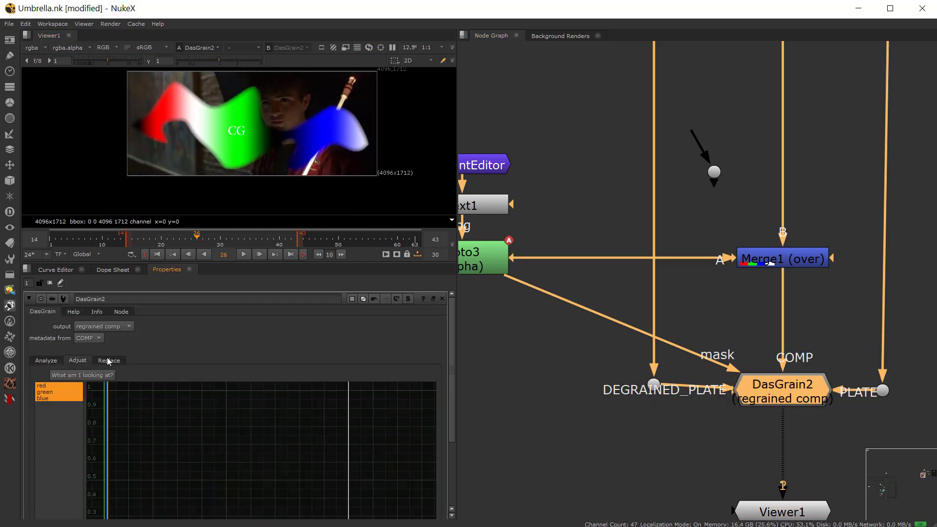
pyautogui.click(109, 361)
pyautogui.scroll(-2, 188, 364)
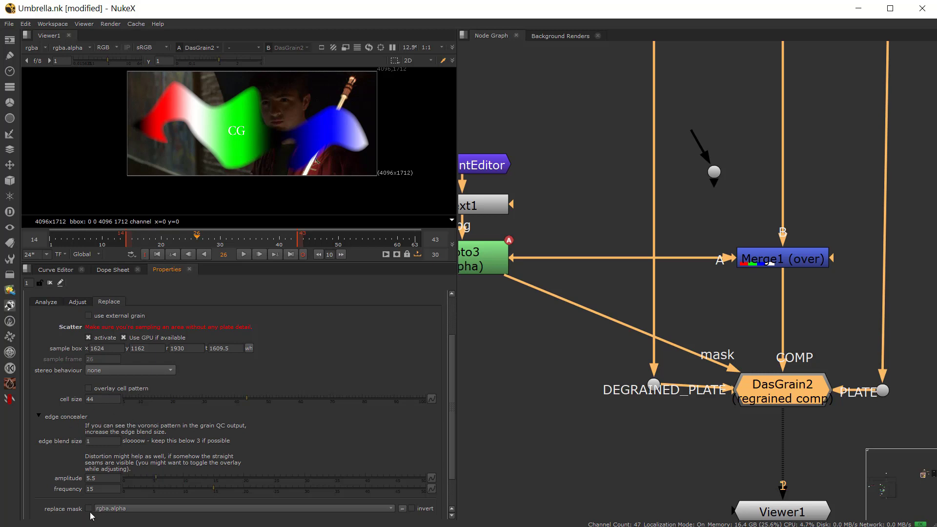
pyautogui.click(89, 509)
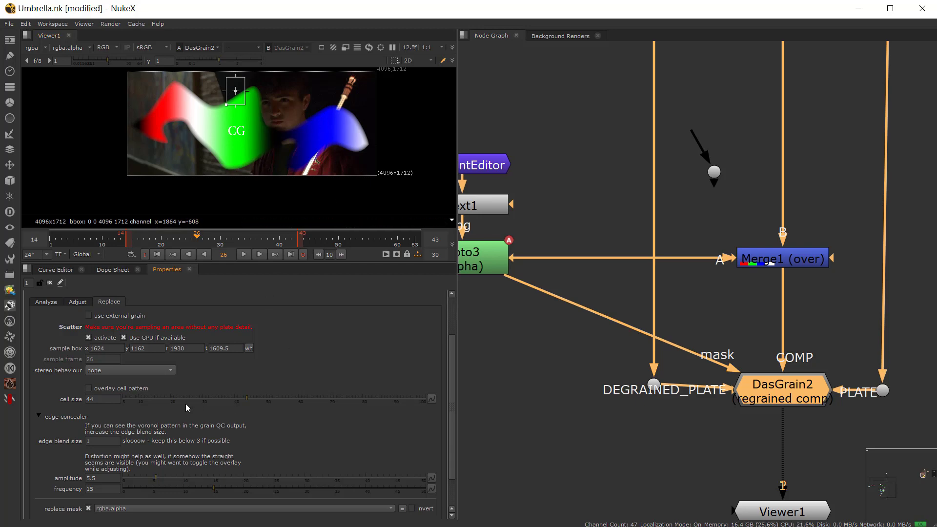
# Step: Show the cell pattern overlay to check seams near the face, then hide it again
pyautogui.click(88, 389)
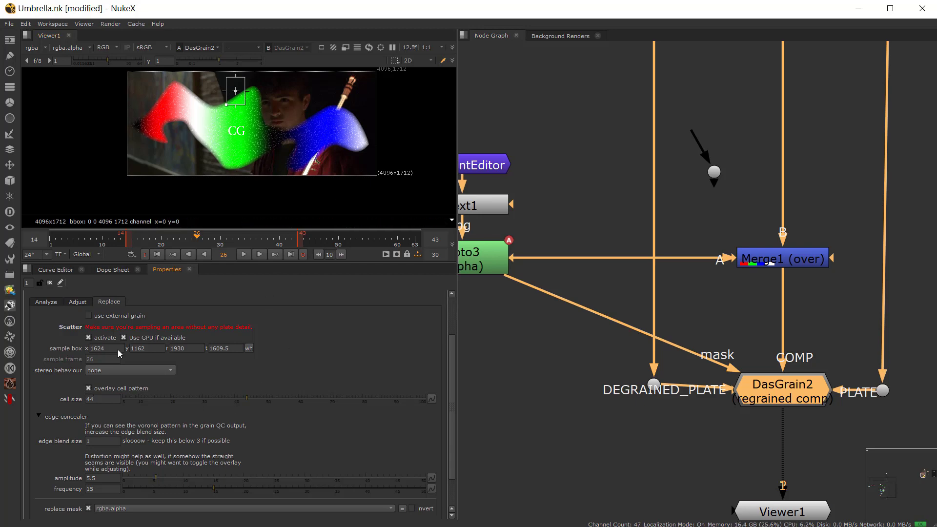
pyautogui.scroll(4, 288, 123)
pyautogui.scroll(6, 297, 118)
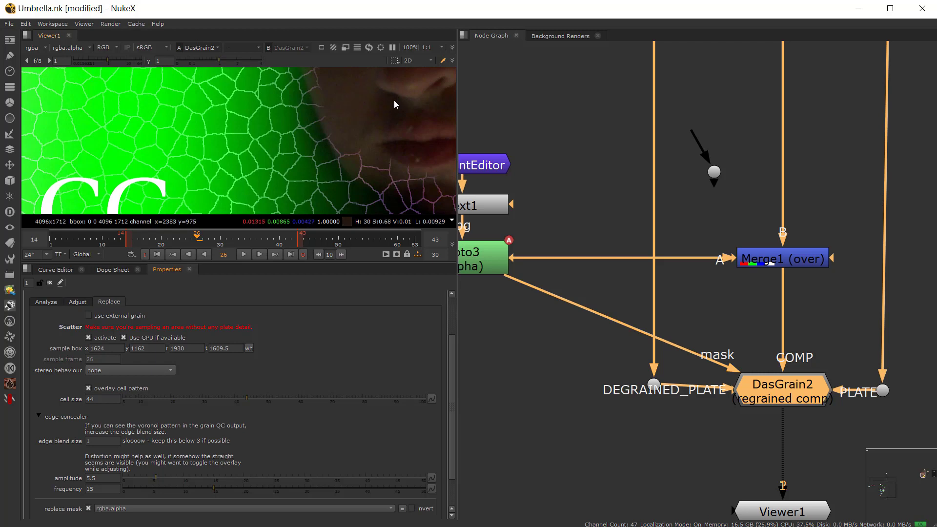
pyautogui.moveTo(394, 105); pyautogui.dragTo(193, 159, button='middle')
pyautogui.scroll(1, 186, 160)
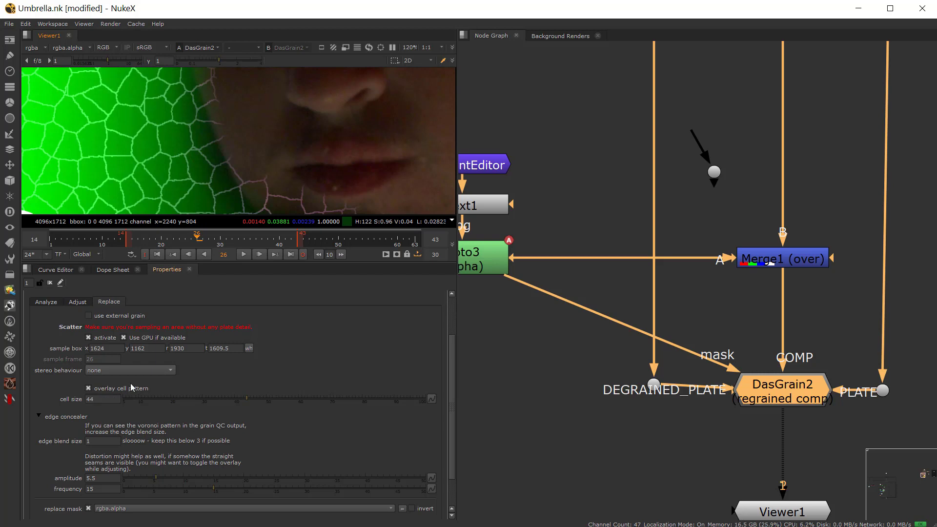
pyautogui.click(88, 389)
pyautogui.scroll(-4, 239, 142)
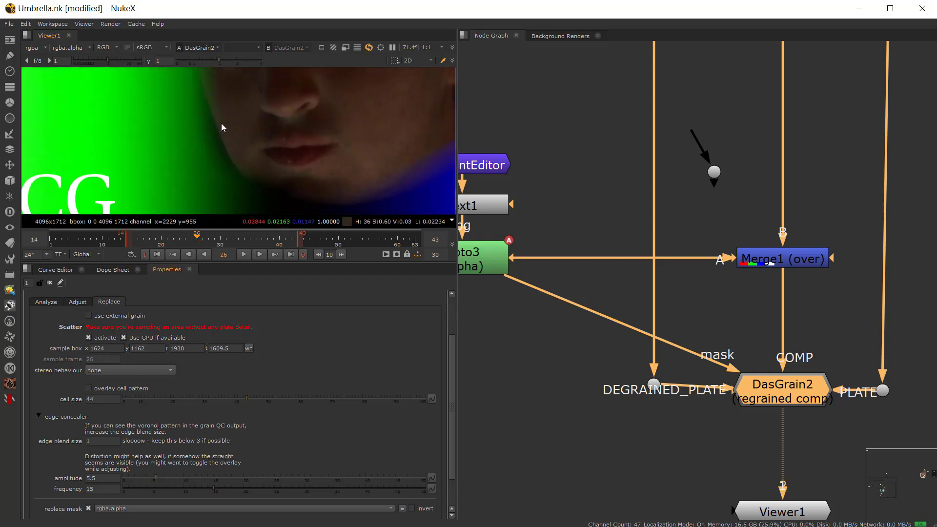
# Step: Enlarge the viewer and properties area and select the Read4 plate node
pyautogui.click(564, 197)
pyautogui.click(802, 399)
pyautogui.scroll(-3, 786, 396)
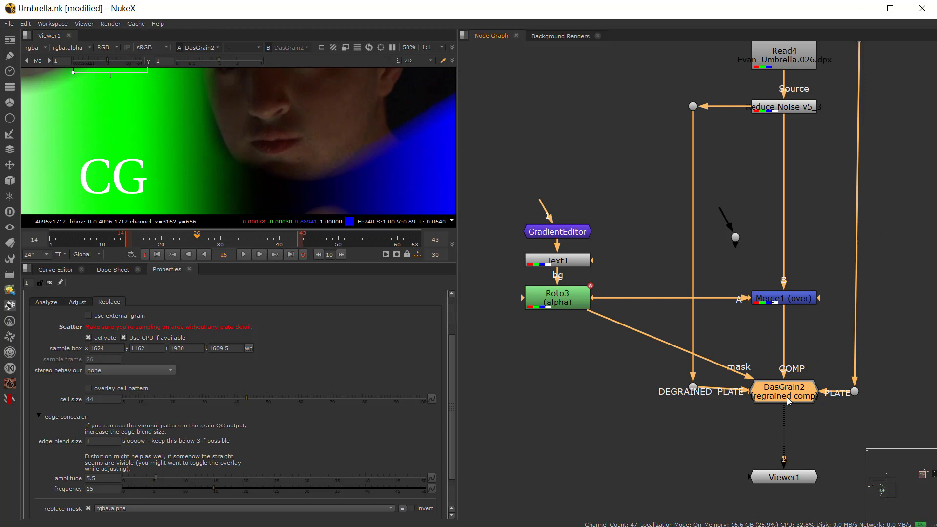
pyautogui.click(799, 121)
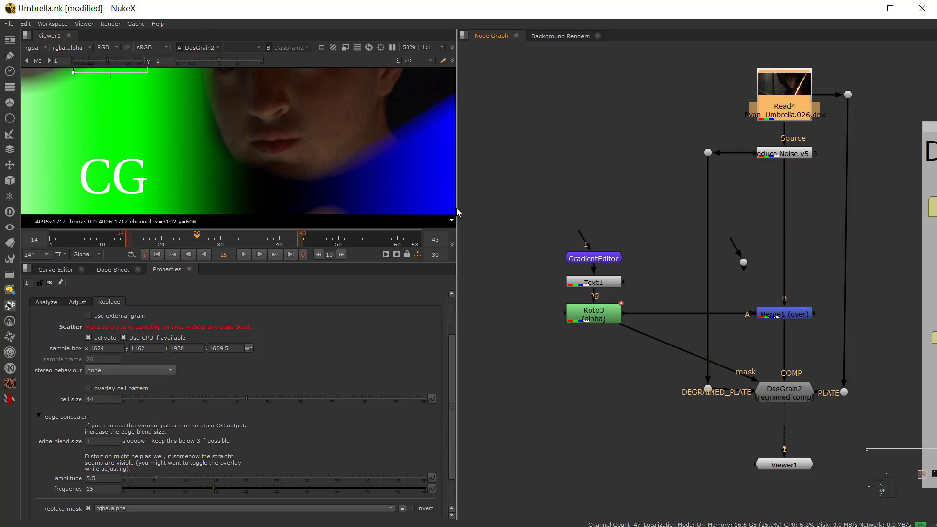
pyautogui.moveTo(457, 233); pyautogui.dragTo(609, 233)
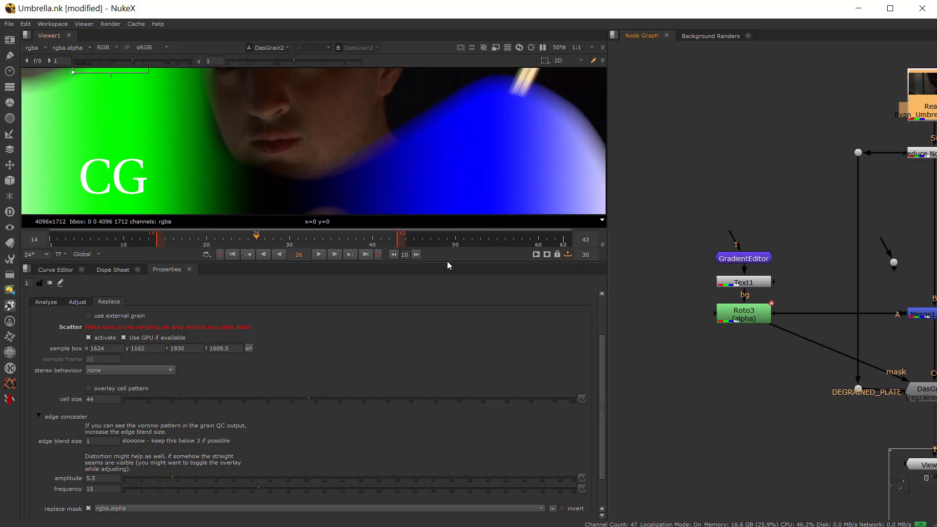
pyautogui.moveTo(447, 262); pyautogui.dragTo(432, 425)
pyautogui.moveTo(746, 314); pyautogui.dragTo(517, 213, button='middle')
pyautogui.moveTo(657, 147); pyautogui.dragTo(703, 250, button='middle')
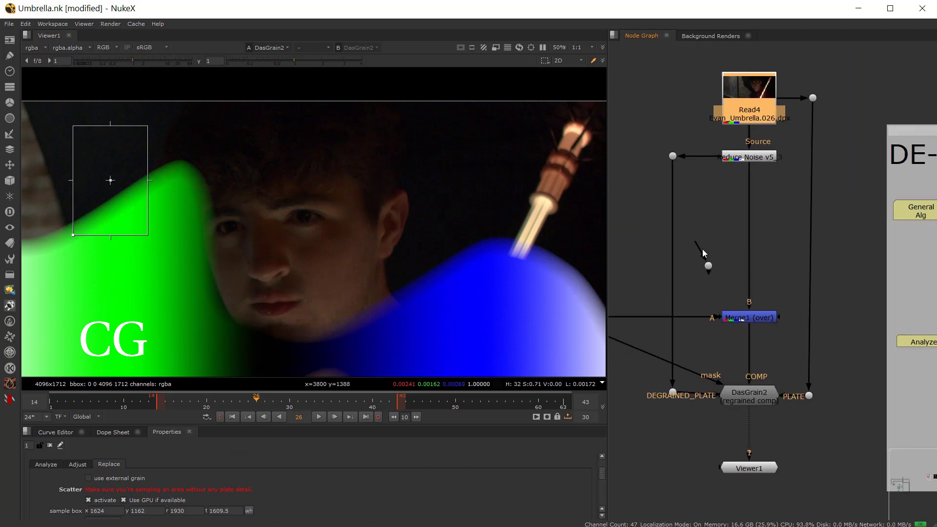
# Step: Pipe Read4 into Viewer input 1 and DasGrain2 into input 2
pyautogui.press('1')
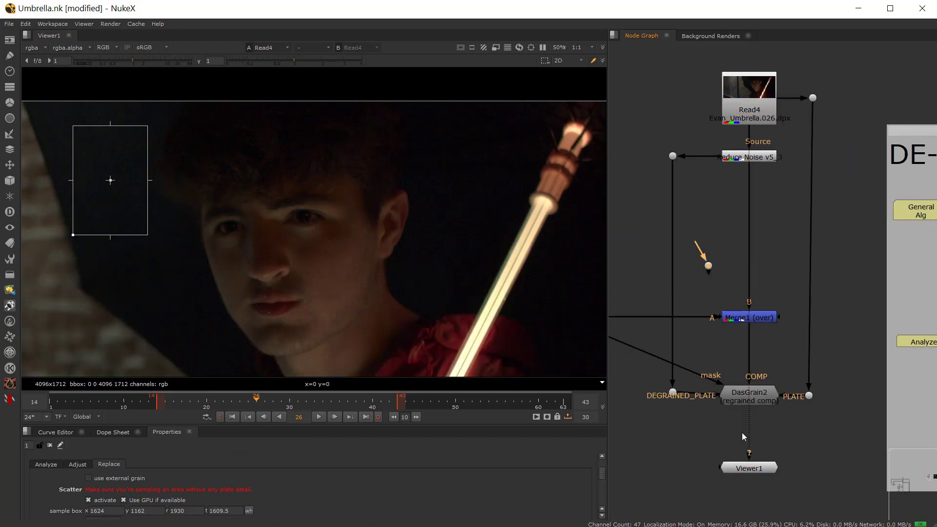
pyautogui.moveTo(780, 461); pyautogui.dragTo(870, 265)
pyautogui.click(747, 399)
pyautogui.press('2')
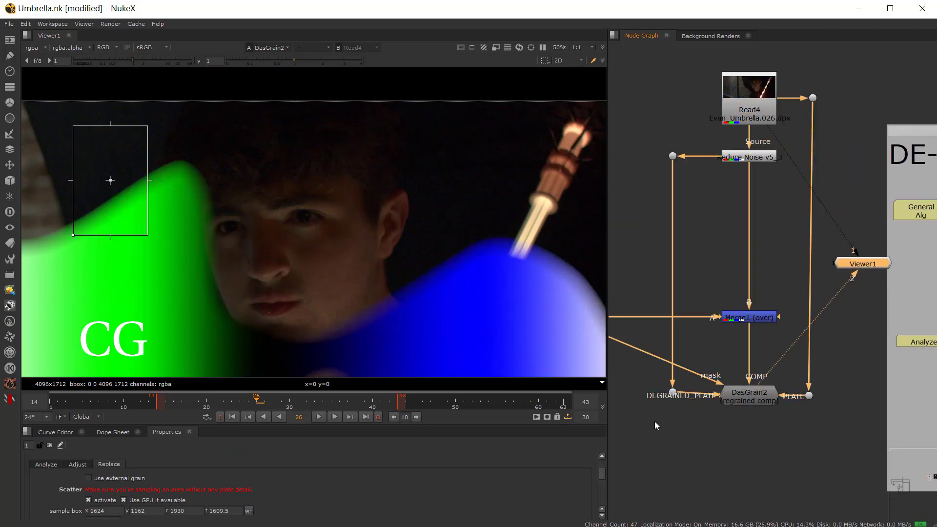
pyautogui.scroll(6, 180, 265)
# Step: Flip between the original plate and the regrained comp, panning across the face
pyautogui.press('1')
pyautogui.press('2')
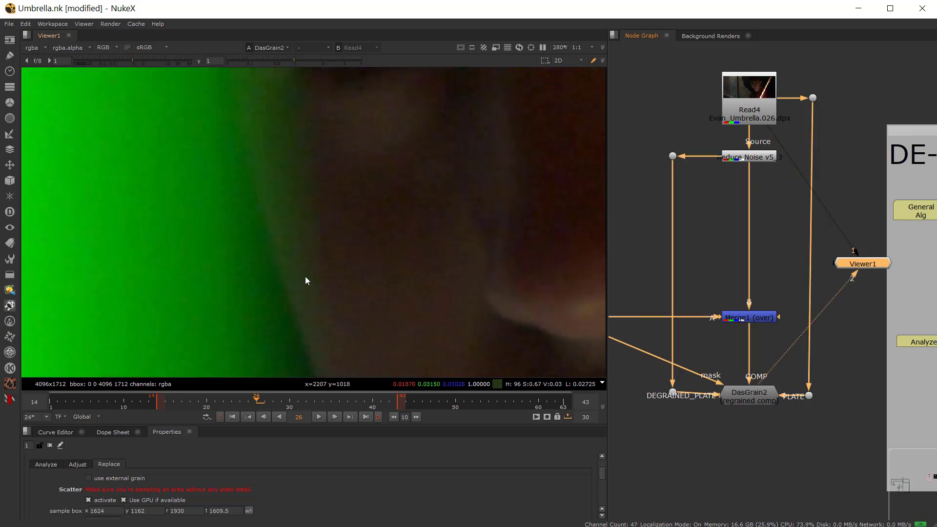
pyautogui.press('1')
pyautogui.press('2')
pyautogui.press('1')
pyautogui.scroll(1, 253, 264)
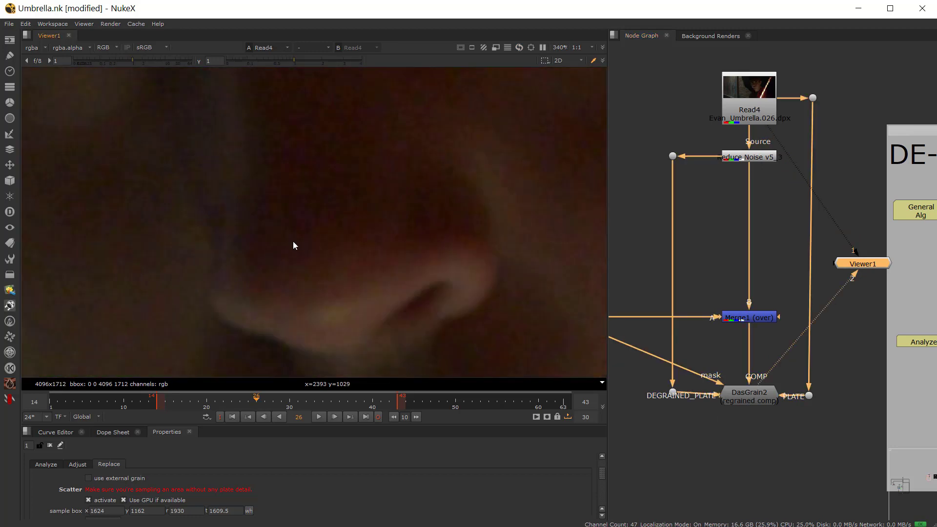
pyautogui.press('2')
pyautogui.scroll(-4, 254, 245)
pyautogui.moveTo(254, 245); pyautogui.dragTo(291, 240, button='middle')
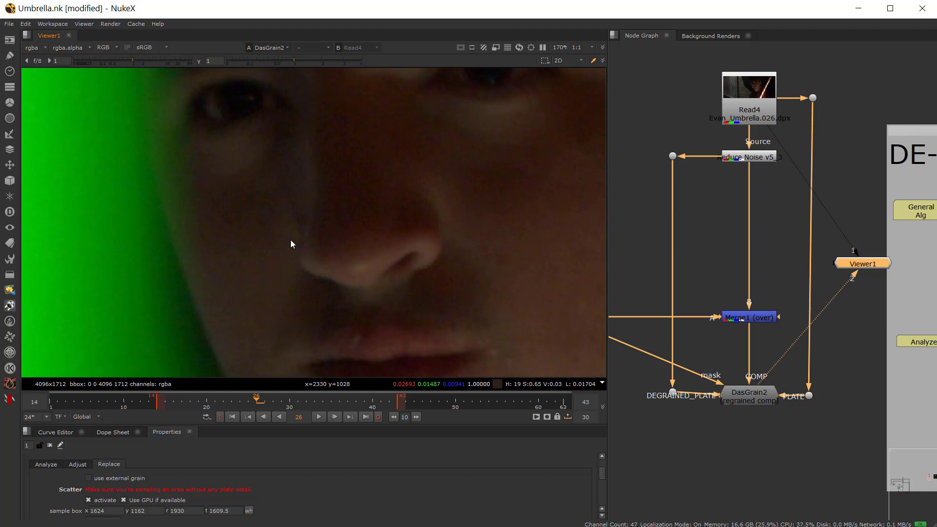
pyautogui.scroll(4, 311, 244)
pyautogui.scroll(-3, 313, 240)
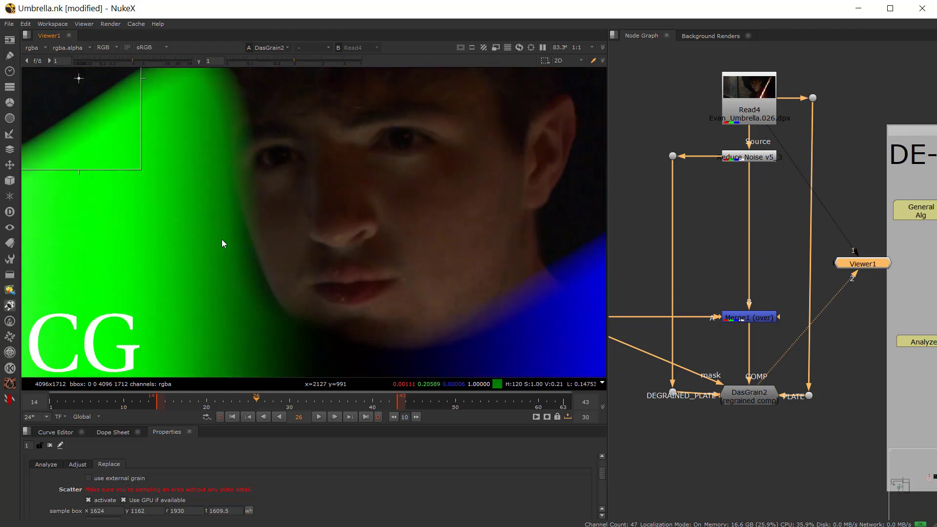
# Step: Inspect the blue and green CG areas and umbrella edge, then reveal the RE-GRAIN backdrop
pyautogui.moveTo(463, 335); pyautogui.dragTo(268, 250, button='middle')
pyautogui.scroll(2, 268, 250)
pyautogui.scroll(-2, 382, 264)
pyautogui.moveTo(382, 264); pyautogui.dragTo(531, 249, button='middle')
pyautogui.scroll(-3, 133, 289)
pyautogui.scroll(4, 191, 239)
pyautogui.scroll(-3, 174, 224)
pyautogui.moveTo(46, 212); pyautogui.dragTo(394, 278, button='middle')
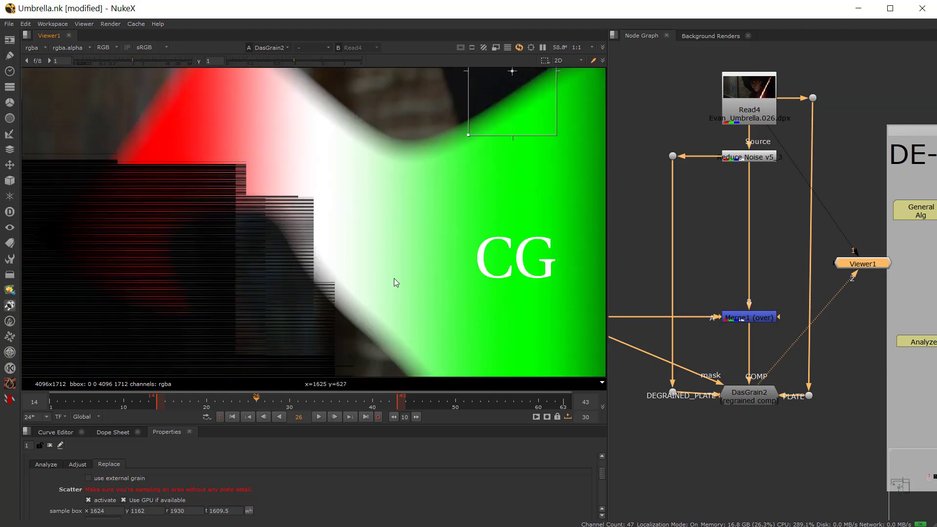
pyautogui.scroll(4, 284, 233)
pyautogui.scroll(2, 318, 229)
pyautogui.scroll(-7, 317, 229)
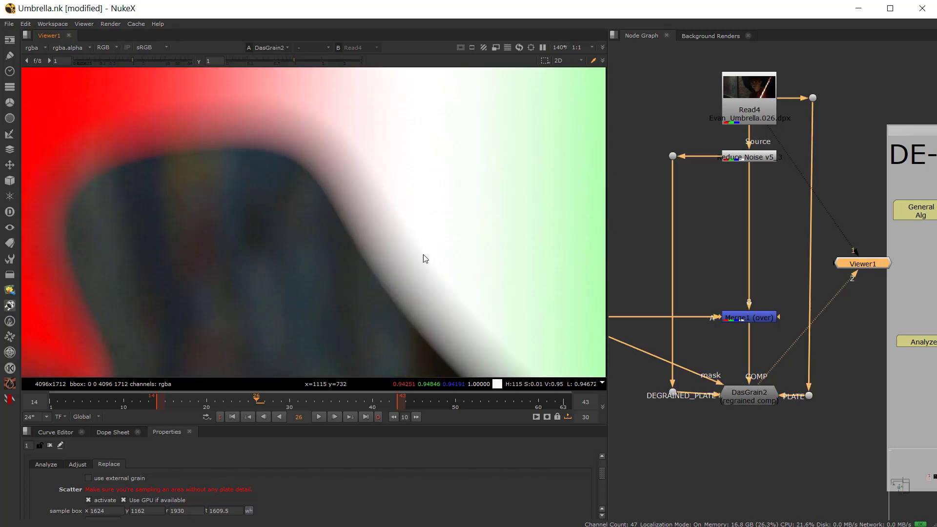
pyautogui.moveTo(415, 239); pyautogui.dragTo(275, 241, button='middle')
pyautogui.scroll(-3, 692, 283)
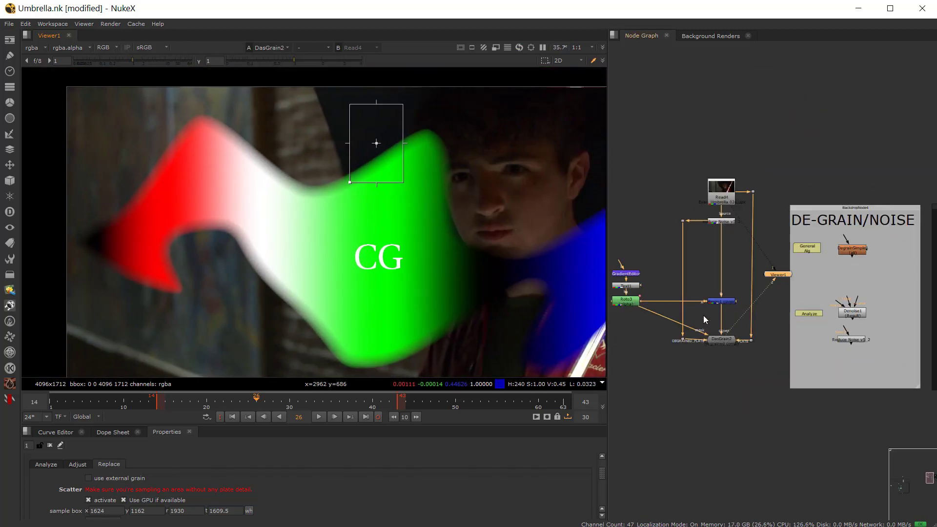
pyautogui.moveTo(706, 368)
pyautogui.mouseDown(button='middle')
pyautogui.moveTo(680, 377)
pyautogui.moveTo(713, 371)
pyautogui.mouseUp(button='middle')
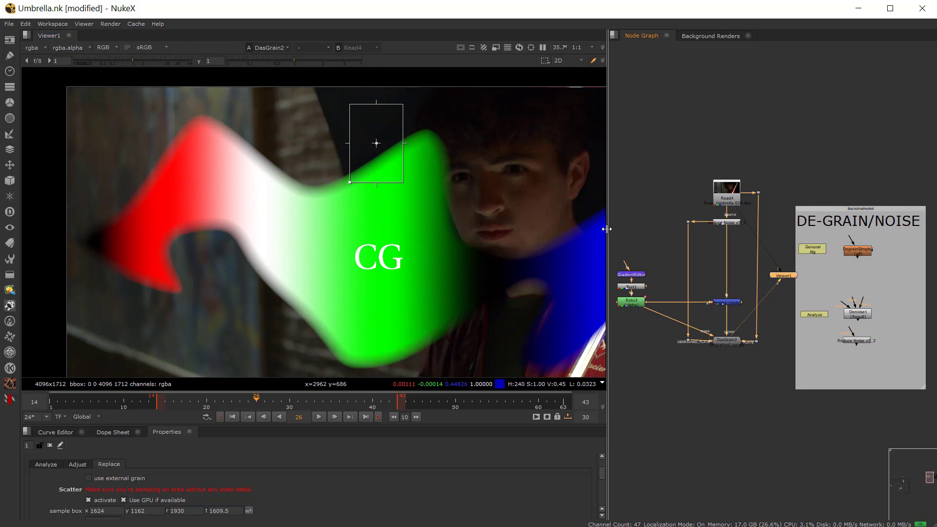
pyautogui.moveTo(608, 236); pyautogui.dragTo(303, 229)
# Step: Fit the image, then move the comp node tree down and place Viewer1 below it
pyautogui.press('f')
pyautogui.scroll(10, 259, 227)
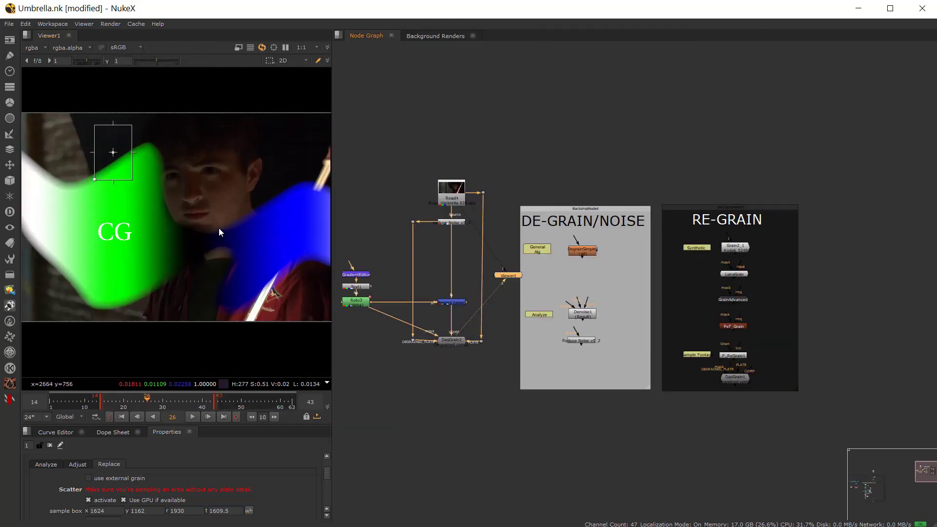
pyautogui.scroll(-4, 465, 345)
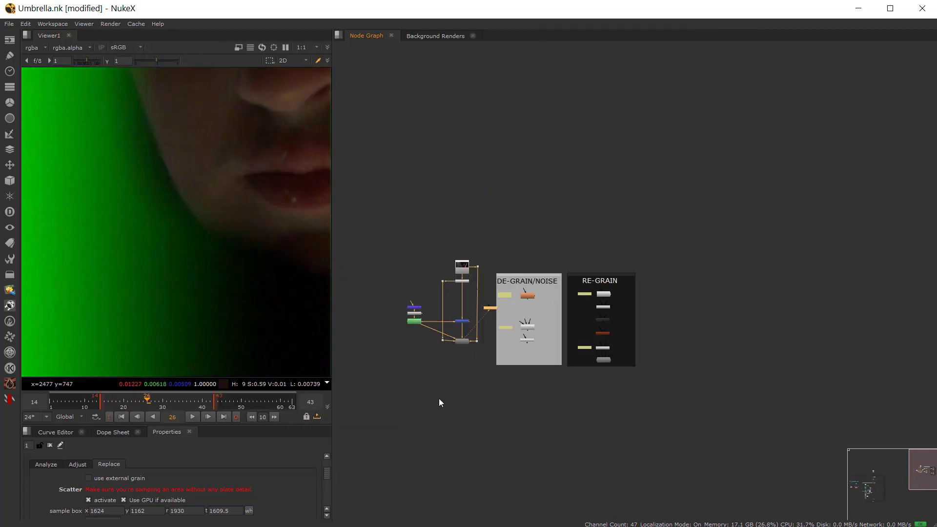
pyautogui.moveTo(438, 398); pyautogui.dragTo(525, 394, button='middle')
pyautogui.scroll(3, 557, 361)
pyautogui.moveTo(429, 164); pyautogui.dragTo(585, 283)
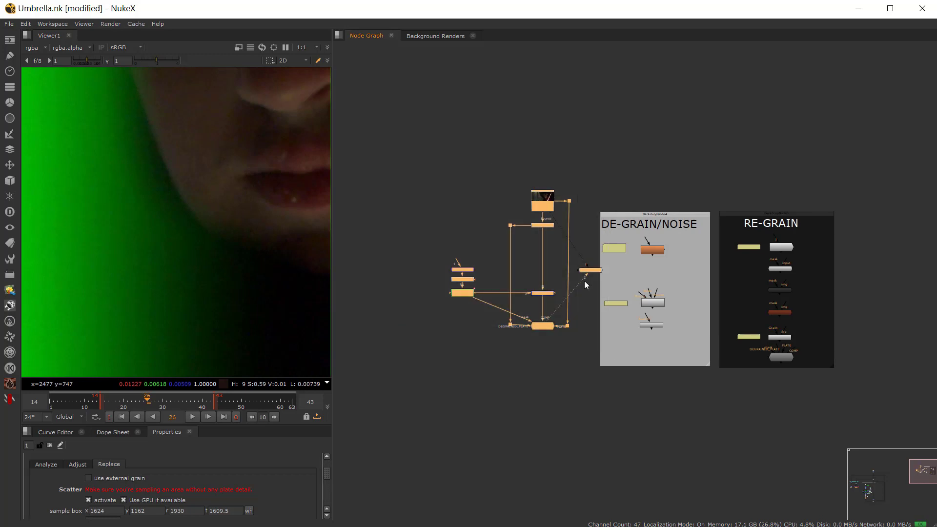
pyautogui.moveTo(541, 205); pyautogui.dragTo(535, 235)
pyautogui.click(485, 221)
pyautogui.scroll(4, 578, 284)
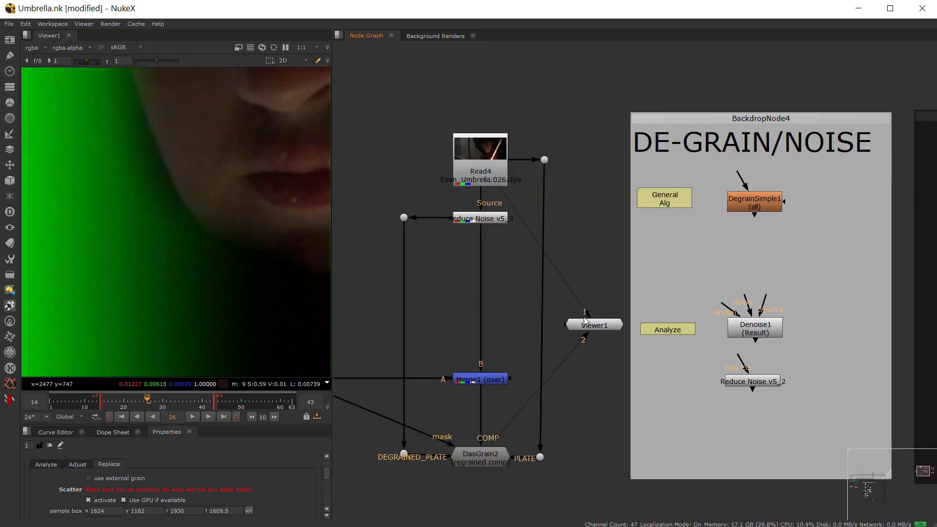
pyautogui.moveTo(589, 396); pyautogui.dragTo(506, 492)
pyautogui.scroll(-3, 505, 293)
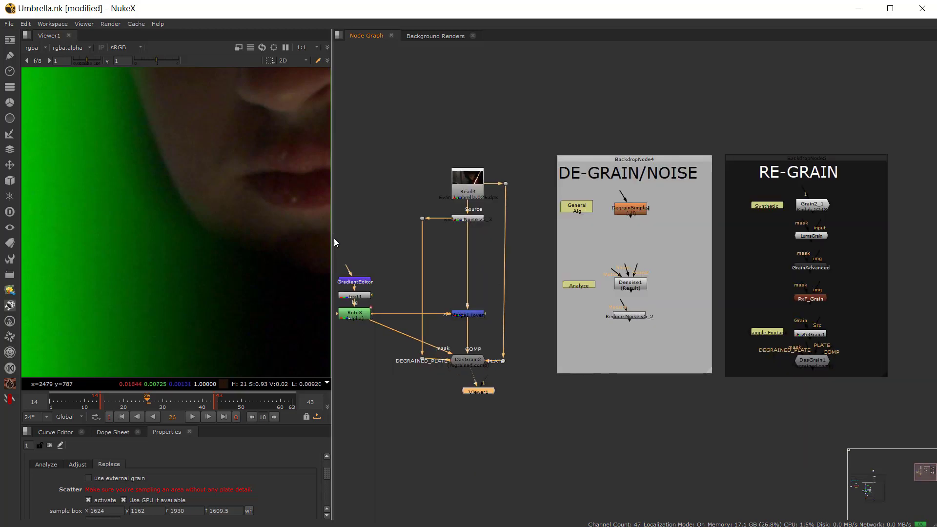
# Step: Widen the viewer panel and frame both grain backdrops, including RE-GRAIN, in the Node Graph
pyautogui.moveTo(328, 239); pyautogui.dragTo(436, 236)
pyautogui.moveTo(224, 291); pyautogui.dragTo(227, 309, button='middle')
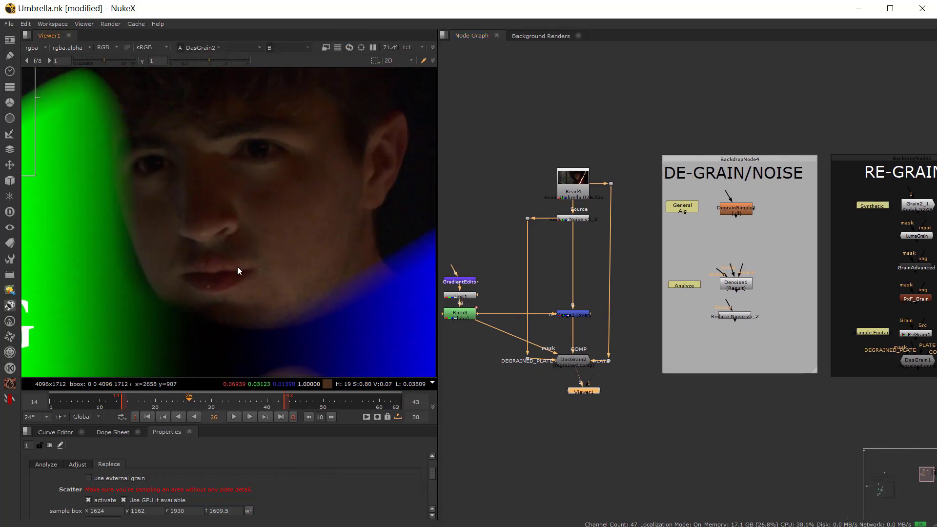
pyautogui.moveTo(700, 376); pyautogui.dragTo(616, 385, button='middle')
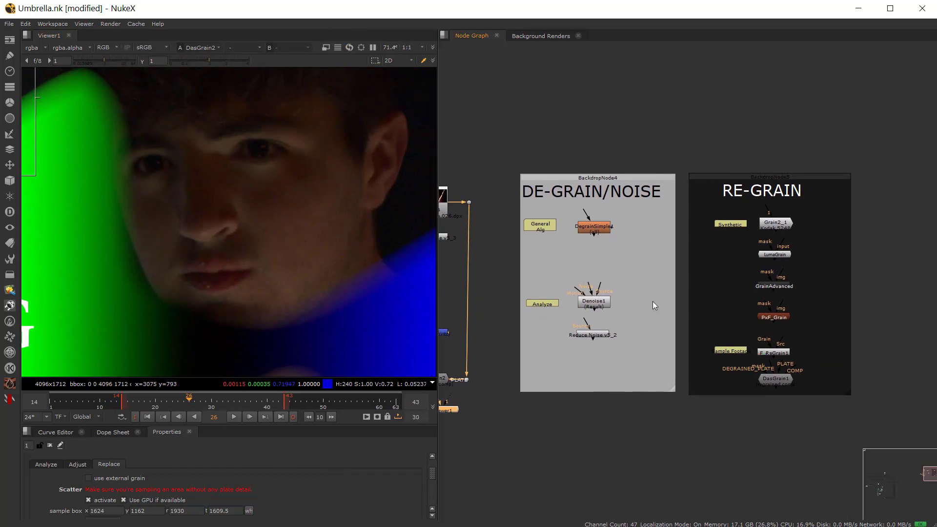
pyautogui.moveTo(654, 305); pyautogui.dragTo(657, 279, button='middle')
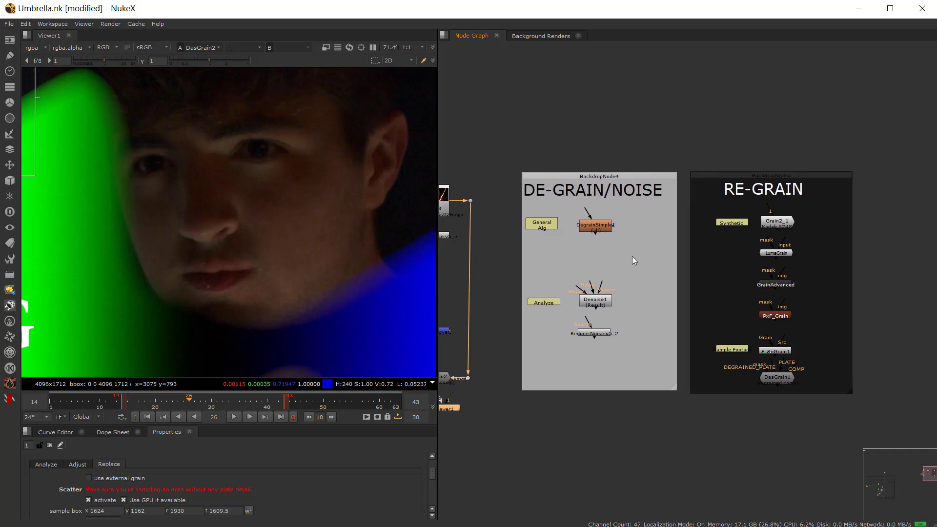
pyautogui.scroll(5, 579, 211)
pyautogui.scroll(-3, 547, 209)
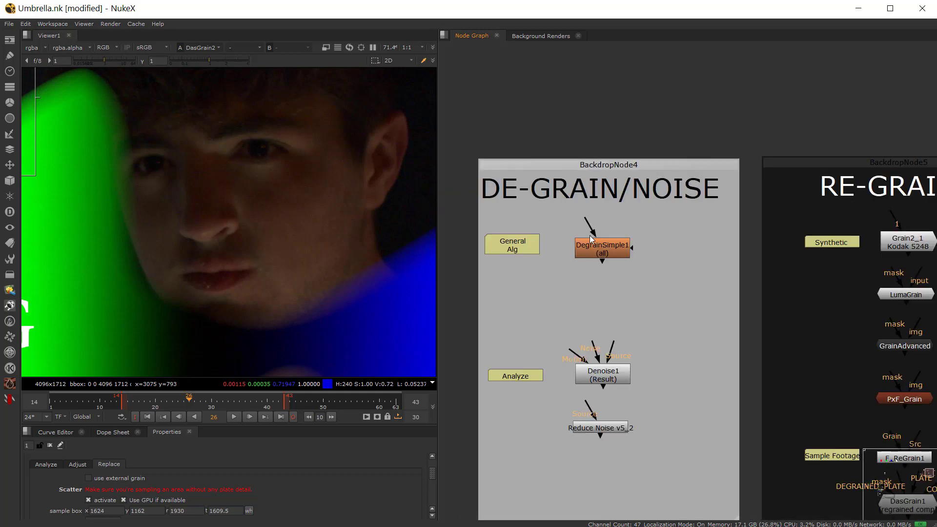
pyautogui.moveTo(589, 235); pyautogui.dragTo(637, 151, button='middle')
pyautogui.moveTo(738, 269); pyautogui.dragTo(687, 254, button='middle')
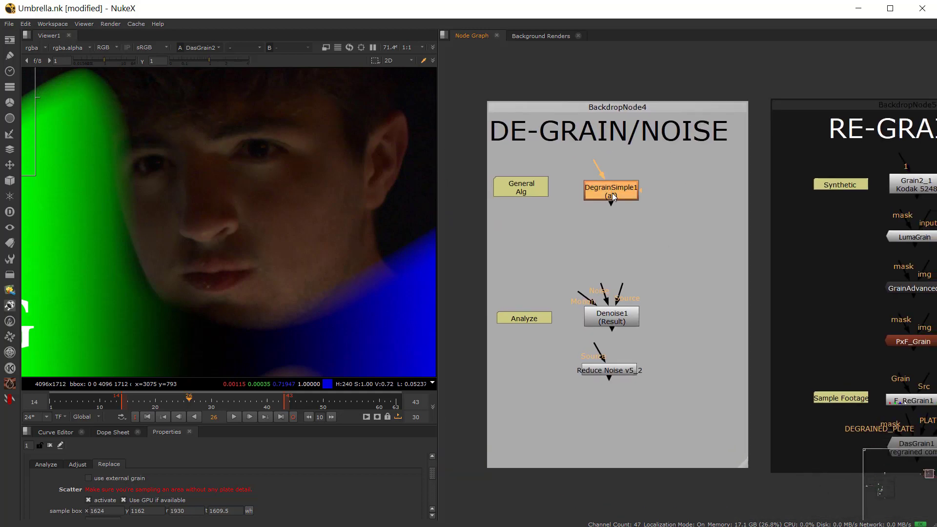
pyautogui.moveTo(612, 192); pyautogui.dragTo(579, 190, button='middle')
pyautogui.scroll(-2, 666, 266)
pyautogui.moveTo(780, 257); pyautogui.dragTo(745, 254, button='middle')
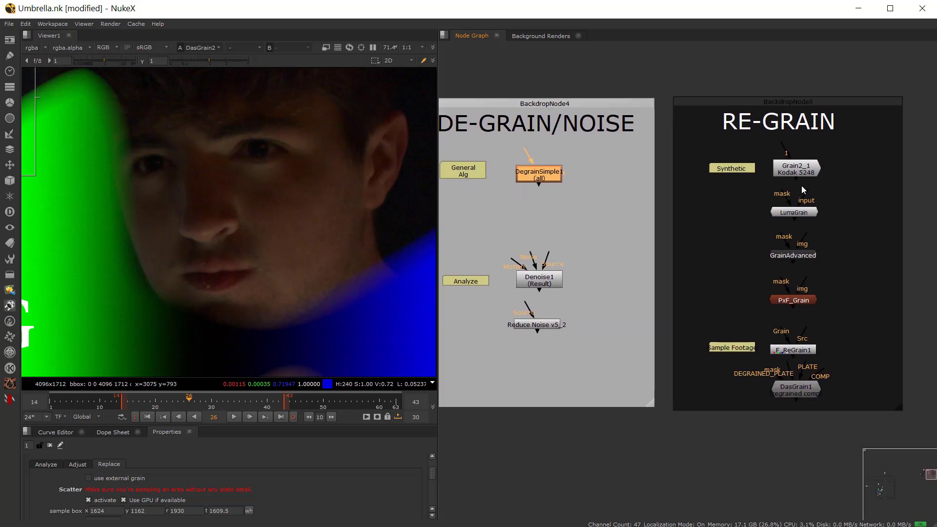
pyautogui.scroll(3, 802, 186)
# Step: Inspect the RE-GRAIN nodes Grain2_1, LumaGrain and PxF_Grain
pyautogui.click(787, 160)
pyautogui.moveTo(786, 160); pyautogui.dragTo(827, 155, button='middle')
pyautogui.scroll(-2, 827, 155)
pyautogui.moveTo(777, 221); pyautogui.dragTo(784, 220, button='middle')
pyautogui.click(830, 204)
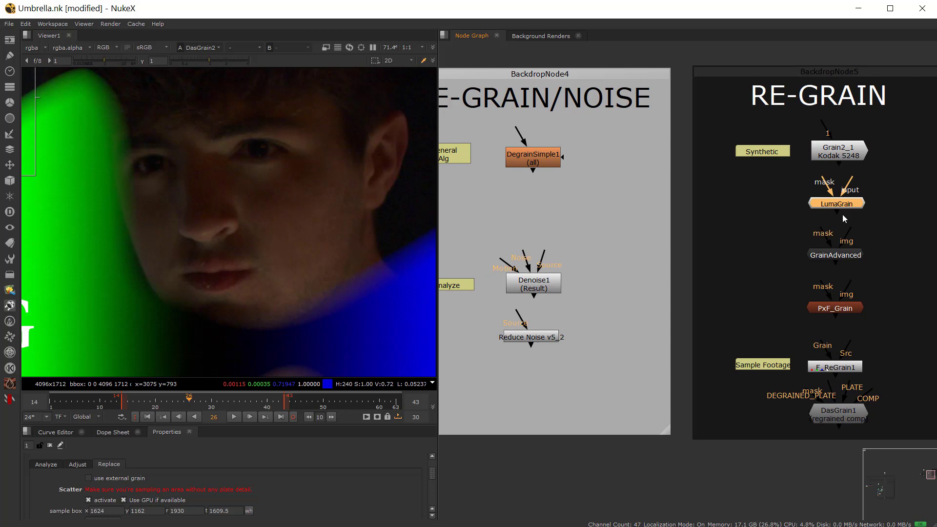
pyautogui.click(841, 256)
pyautogui.click(838, 308)
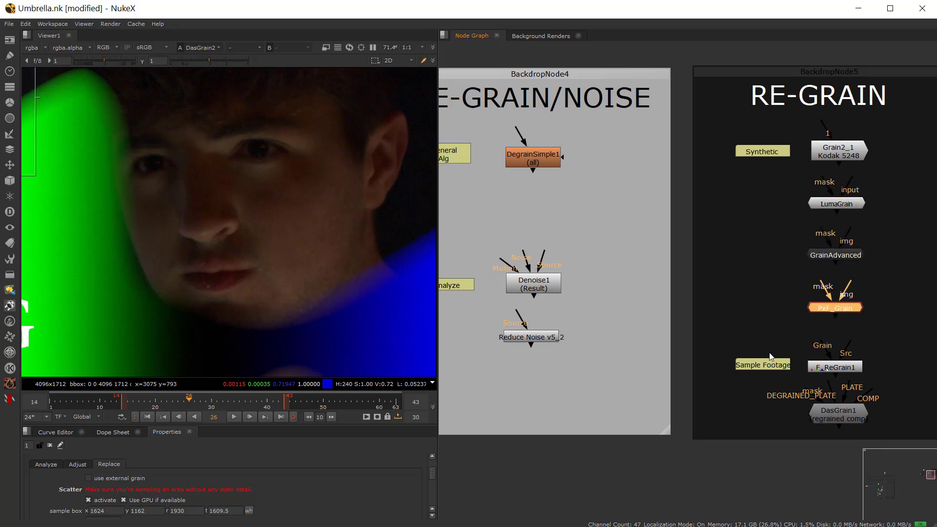
# Step: Select and nudge F_ReGrain1, then bring the DE-GRAIN/NOISE backdrop into view and select Denoise1
pyautogui.scroll(-5, 656, 333)
pyautogui.moveTo(629, 334); pyautogui.dragTo(753, 336, button='middle')
pyautogui.scroll(2, 652, 291)
pyautogui.scroll(2, 653, 290)
pyautogui.scroll(-2, 656, 293)
pyautogui.moveTo(649, 321); pyautogui.dragTo(603, 324, button='middle')
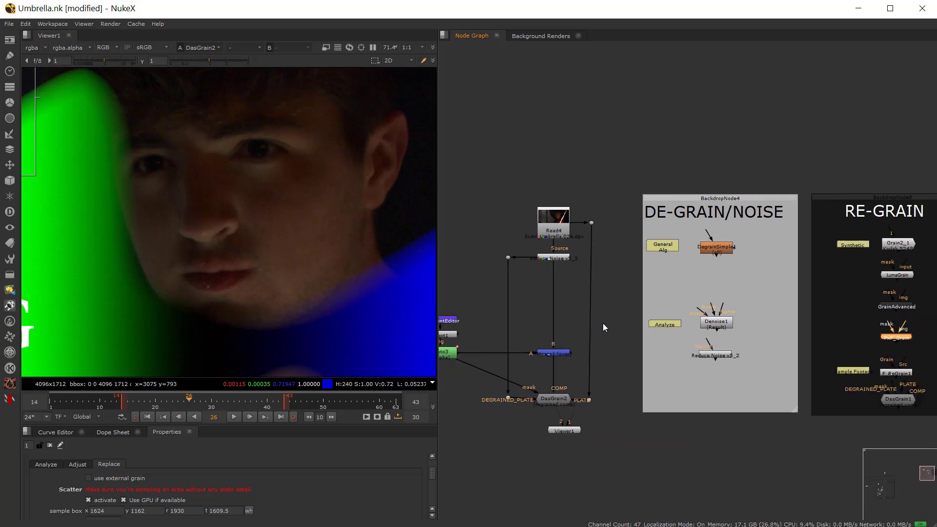
pyautogui.scroll(4, 610, 337)
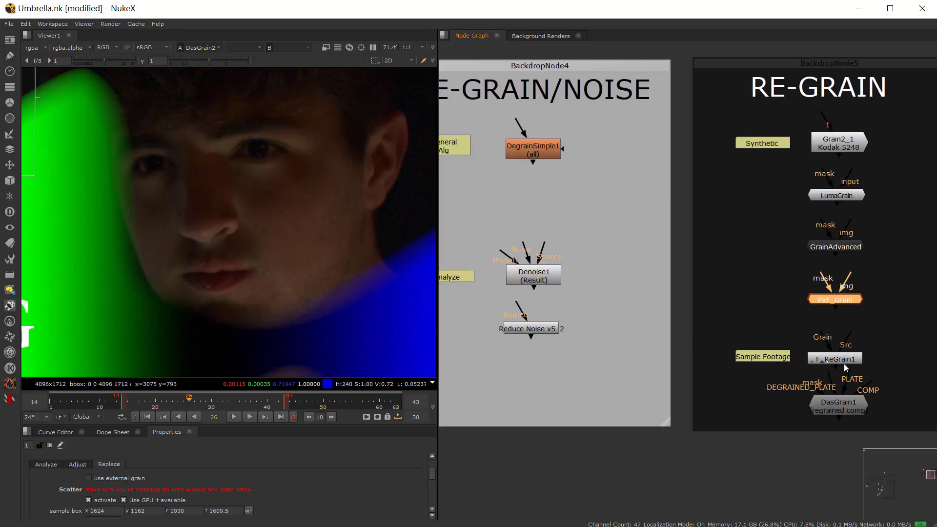
pyautogui.click(832, 359)
pyautogui.moveTo(832, 357); pyautogui.dragTo(836, 357)
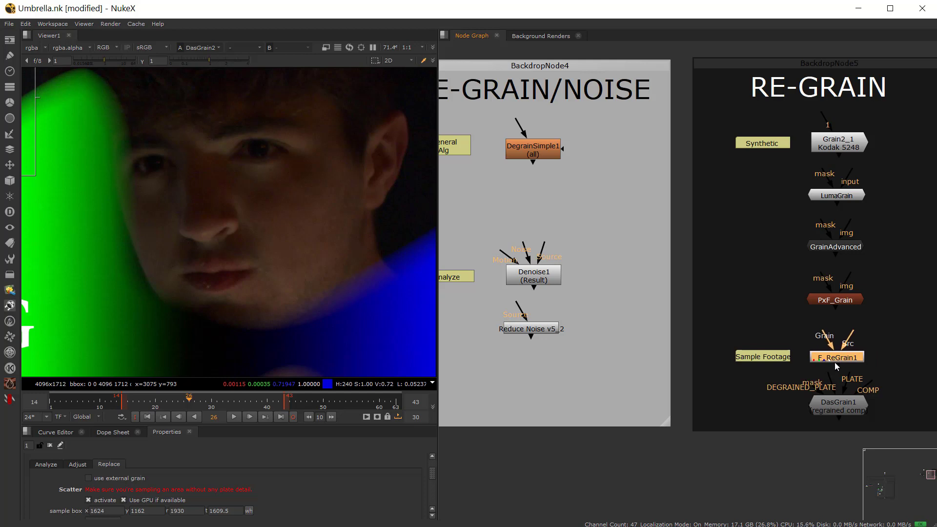
pyautogui.moveTo(577, 341); pyautogui.dragTo(648, 365, button='middle')
pyautogui.click(629, 296)
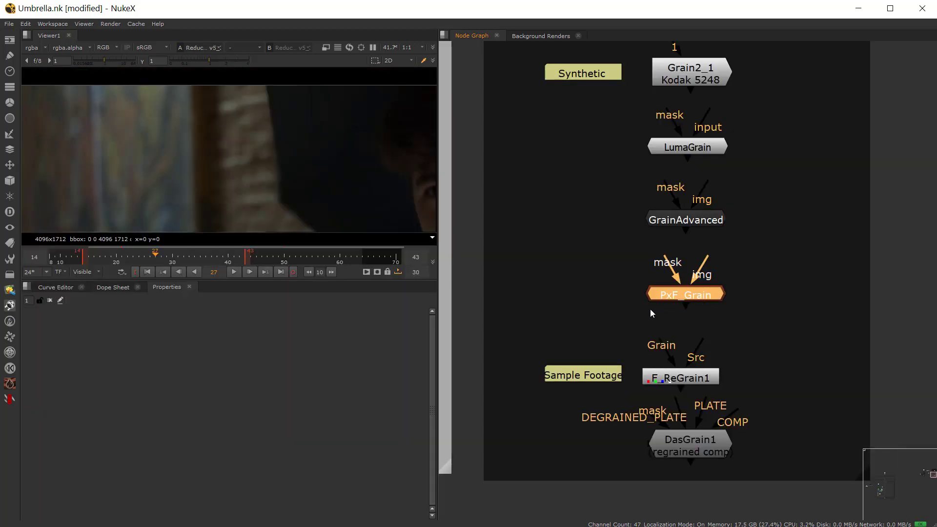
# Step: Paste a copy of PxF_Grain beside Read4 and place it level with Merge1
pyautogui.scroll(-5, 541, 340)
pyautogui.moveTo(541, 340); pyautogui.dragTo(908, 375, button='middle')
pyautogui.scroll(6, 706, 321)
pyautogui.click(713, 357)
pyautogui.hotkey('ctrl', 'v')
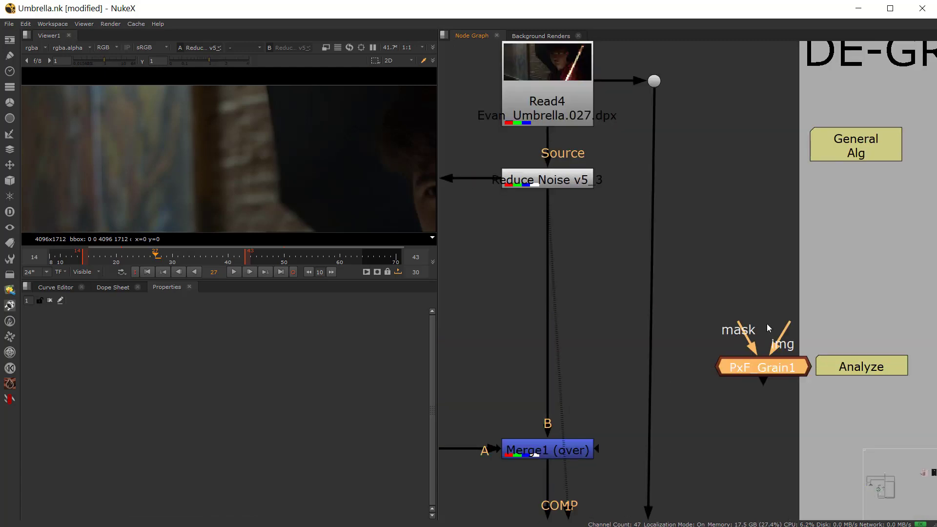
pyautogui.moveTo(596, 460); pyautogui.dragTo(605, 283, button='middle')
pyautogui.moveTo(754, 191); pyautogui.dragTo(556, 273)
# Step: View PxF_Grain1's grain along the umbrella edge, set red Size to 3.1, and show the red channel
pyautogui.press('1')
pyautogui.scroll(1, 65, 155)
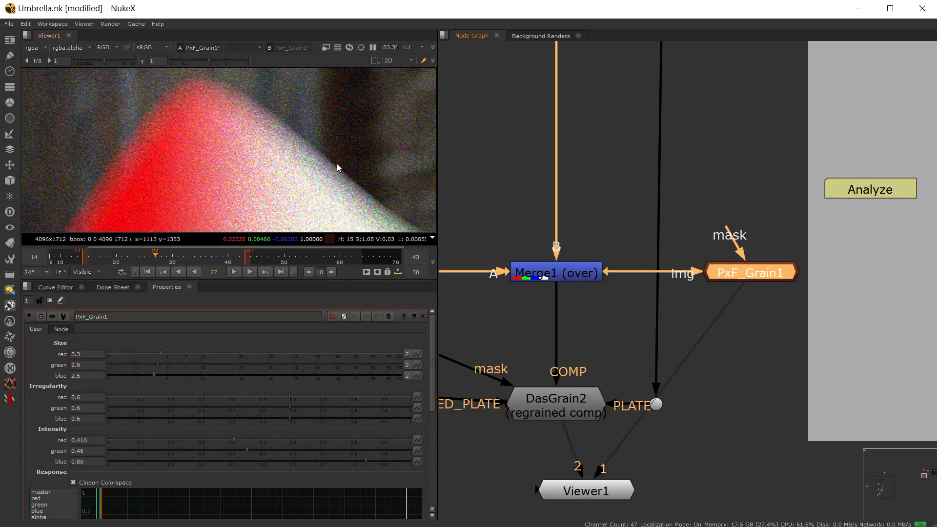
pyautogui.moveTo(337, 163); pyautogui.dragTo(251, 160, button='middle')
pyautogui.scroll(1, 252, 160)
pyautogui.scroll(-1, 235, 180)
pyautogui.moveTo(163, 183); pyautogui.dragTo(238, 196, button='middle')
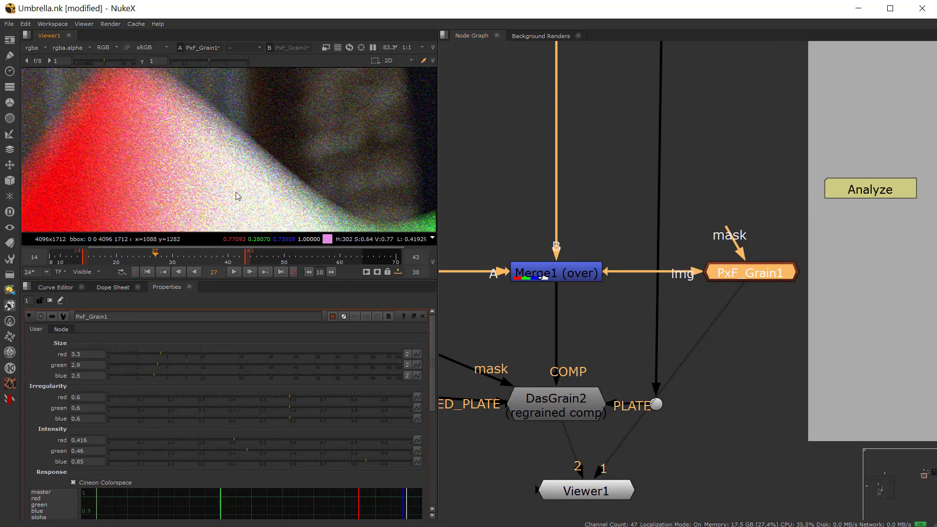
pyautogui.scroll(-2, 73, 361)
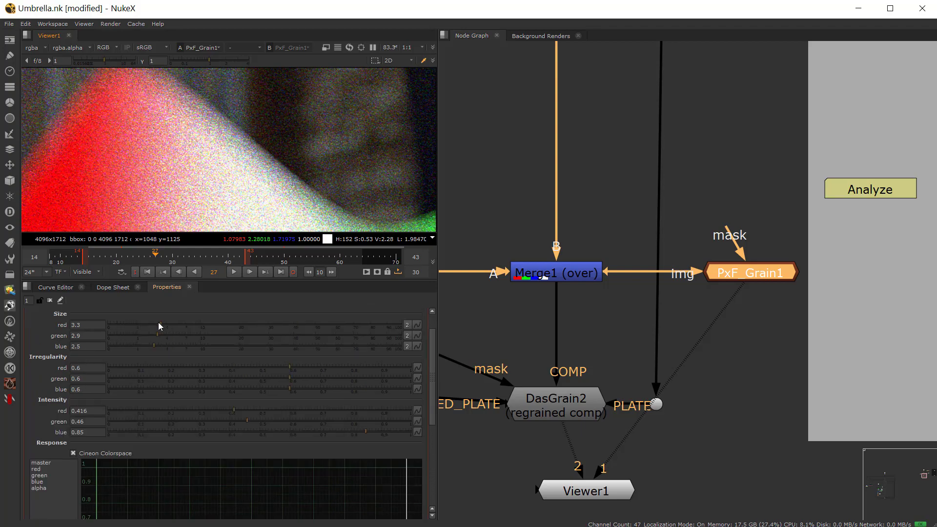
pyautogui.moveTo(154, 324)
pyautogui.mouseDown()
pyautogui.moveTo(174, 321)
pyautogui.moveTo(161, 323)
pyautogui.mouseUp()
pyautogui.press('r')
# Step: Bend PxF_Grain1's red response curve into a falling, convex shape
pyautogui.scroll(-4, 38, 416)
pyautogui.click(39, 352)
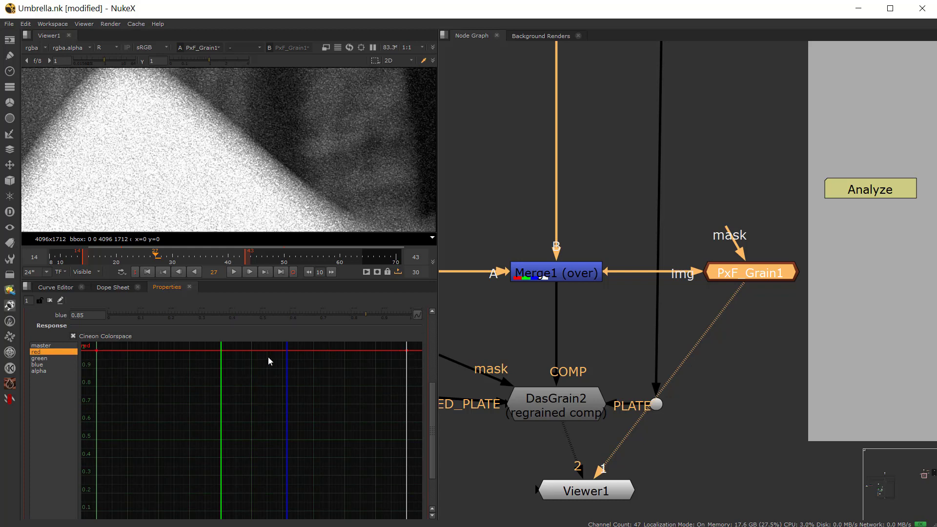
pyautogui.moveTo(409, 351); pyautogui.dragTo(406, 526)
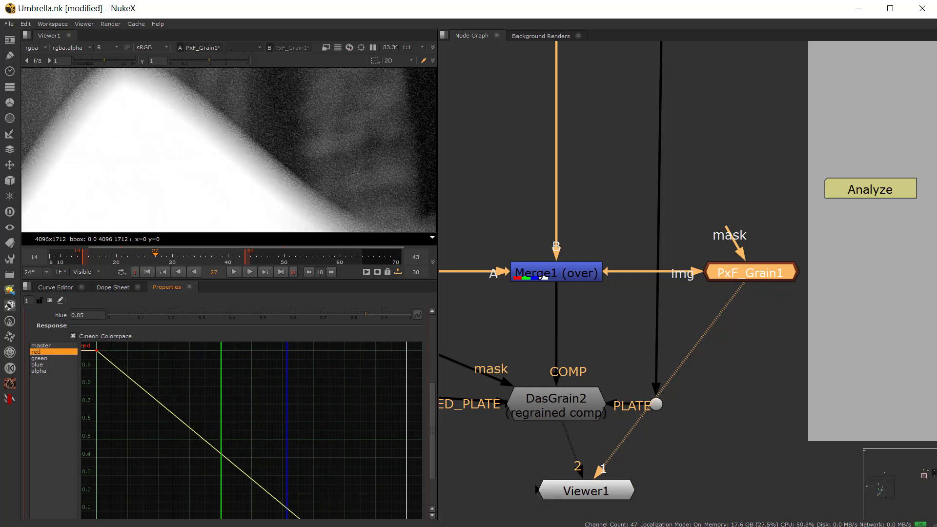
pyautogui.moveTo(300, 520); pyautogui.dragTo(338, 520)
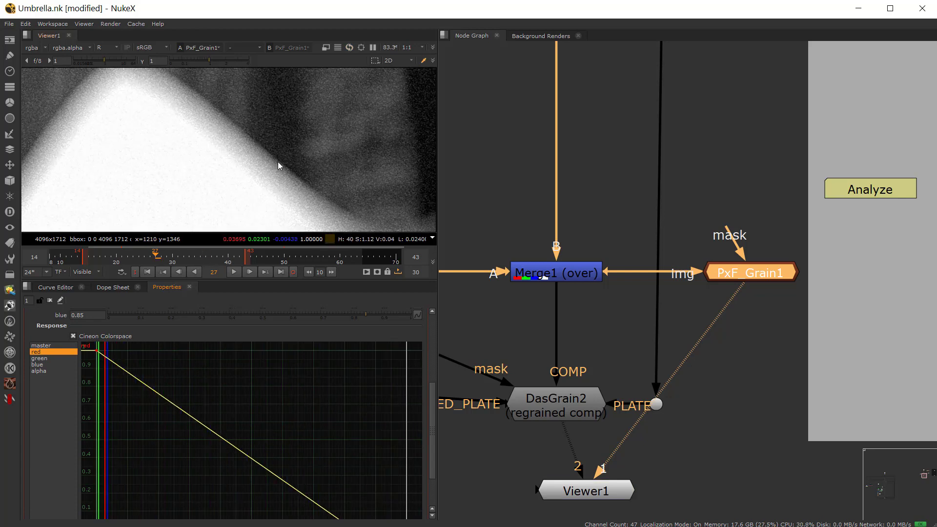
pyautogui.keyDown('ctrl'); pyautogui.keyDown('alt'); pyautogui.click(252, 465); pyautogui.keyUp('alt'); pyautogui.keyUp('ctrl')
pyautogui.moveTo(252, 464); pyautogui.dragTo(251, 415)
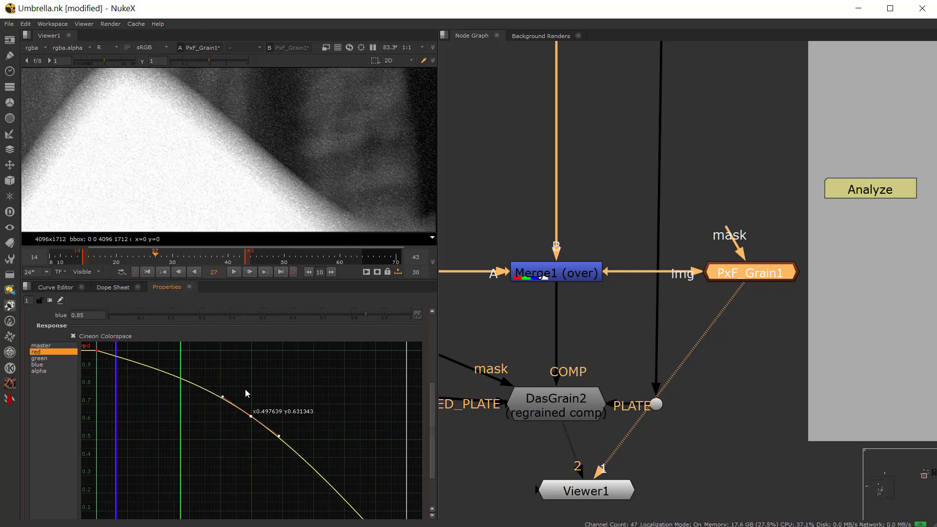
pyautogui.scroll(-2, 244, 393)
# Step: Check the green and master response curves, then delete PxF_Grain1
pyautogui.click(39, 359)
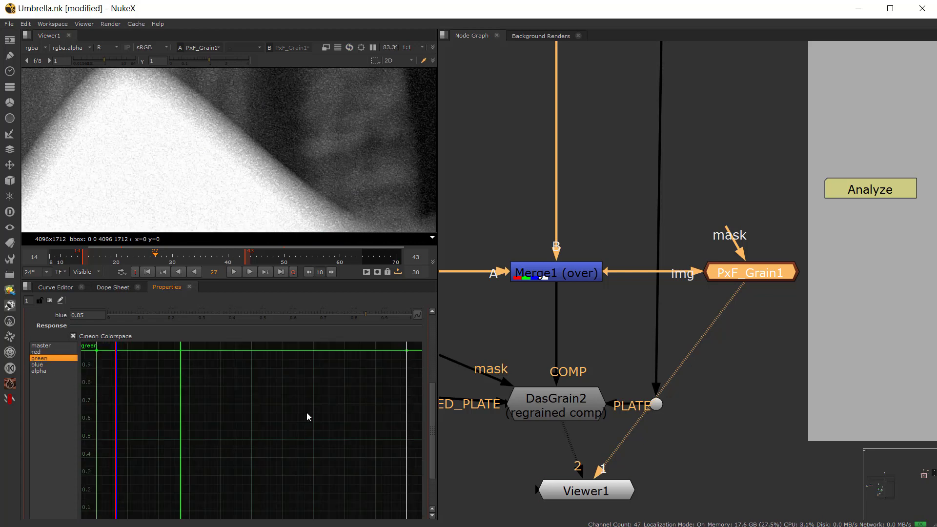
pyautogui.scroll(2, 31, 408)
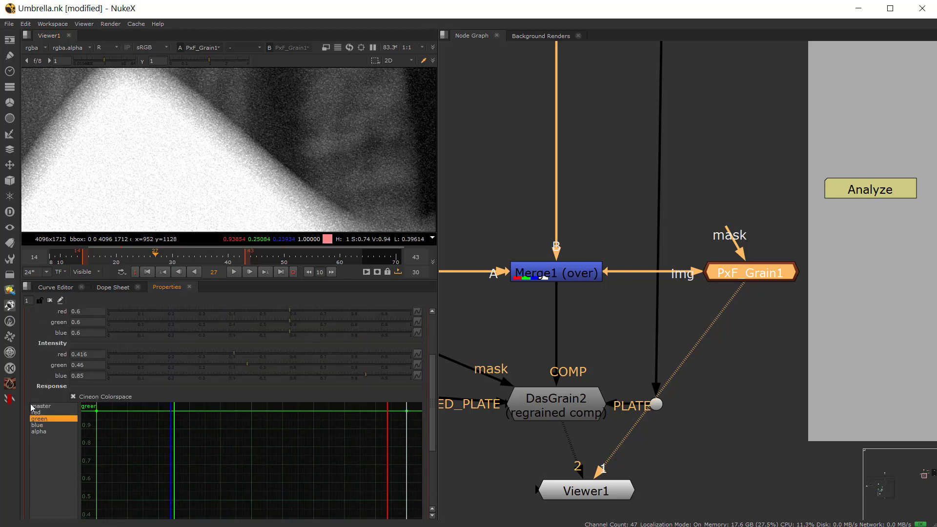
pyautogui.click(34, 412)
pyautogui.click(35, 407)
pyautogui.click(779, 361)
pyautogui.click(749, 274)
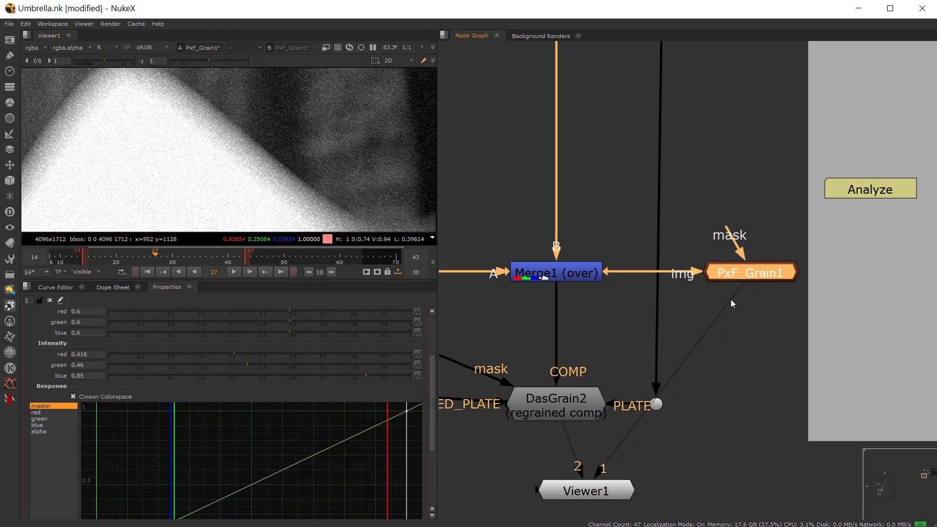
pyautogui.press('Delete')
# Step: Open the GrainAdvanced node's settings in the RE-GRAIN backdrop
pyautogui.scroll(-6, 732, 284)
pyautogui.scroll(1, 731, 285)
pyautogui.moveTo(731, 286); pyautogui.dragTo(596, 306, button='middle')
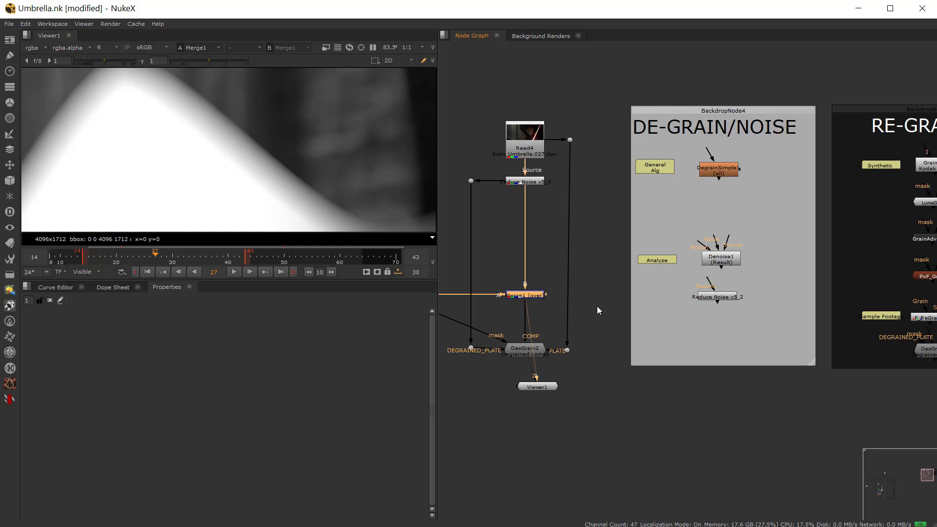
pyautogui.scroll(-2, 600, 308)
pyautogui.moveTo(716, 323); pyautogui.dragTo(581, 326, button='middle')
pyautogui.scroll(5, 693, 320)
pyautogui.click(720, 238)
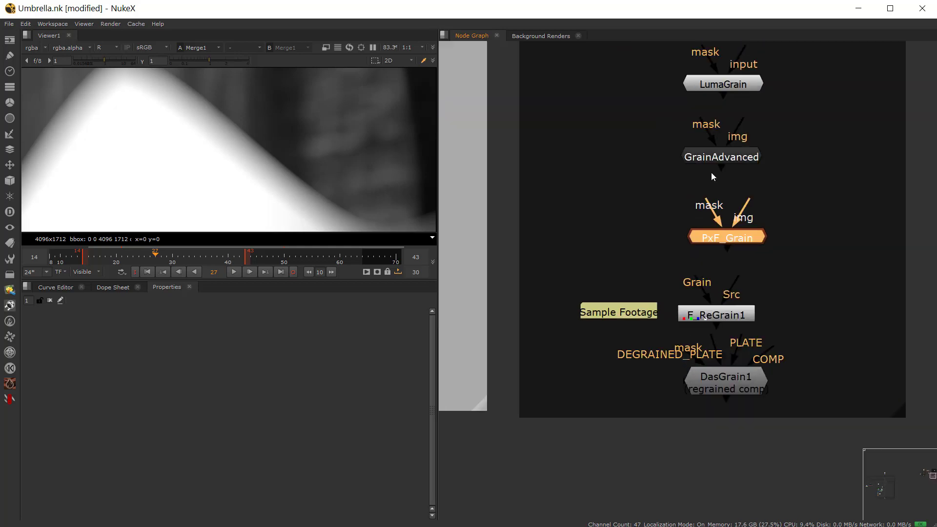
pyautogui.click(723, 159)
pyautogui.doubleClick(723, 159)
# Step: Search the node menu for 'denois' to add a Denoise node
pyautogui.scroll(-5, 63, 383)
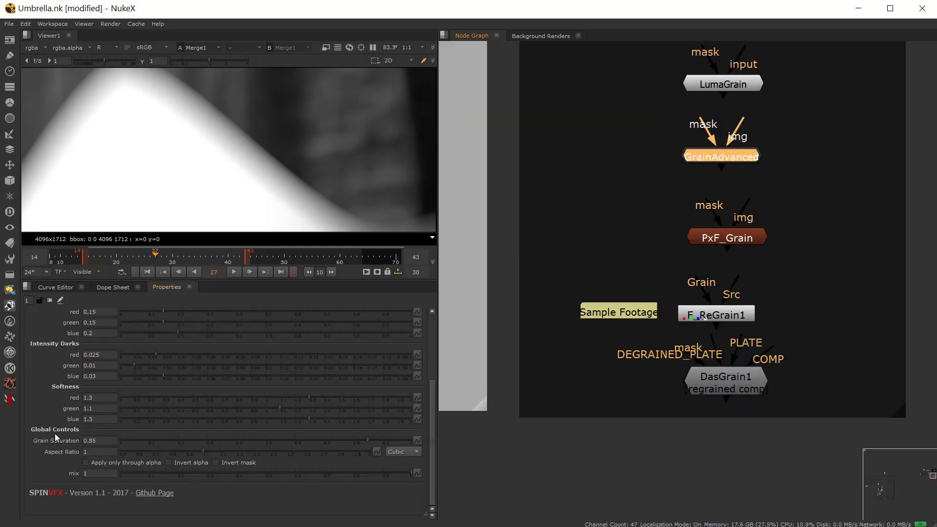
pyautogui.scroll(5, 69, 439)
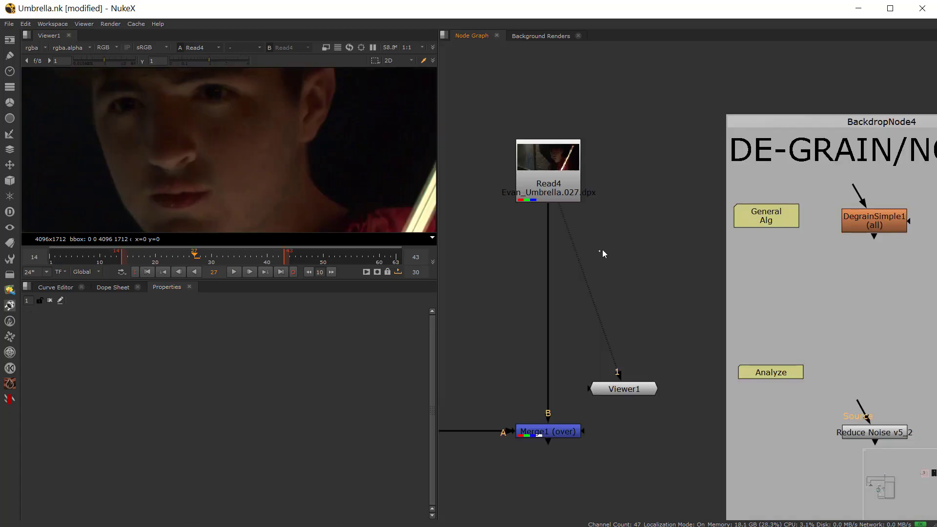
pyautogui.press('Tab')
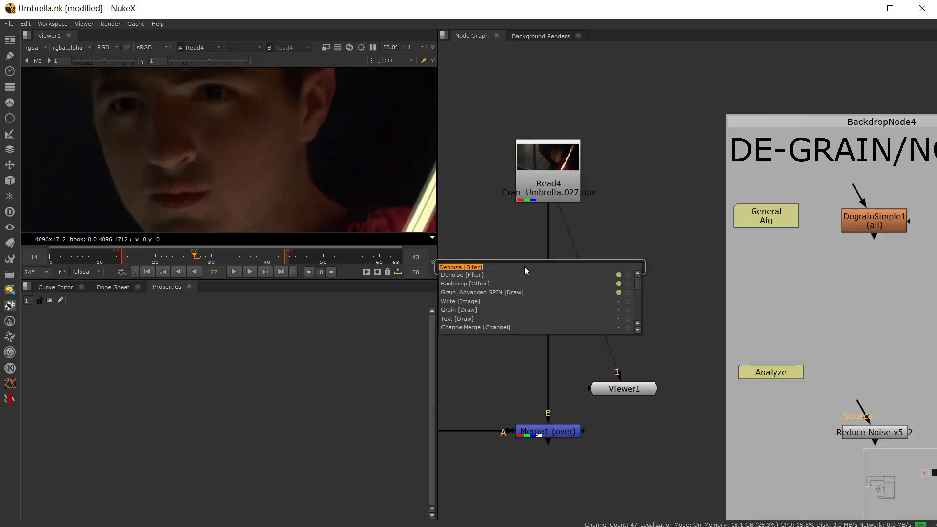
pyautogui.write('denois')
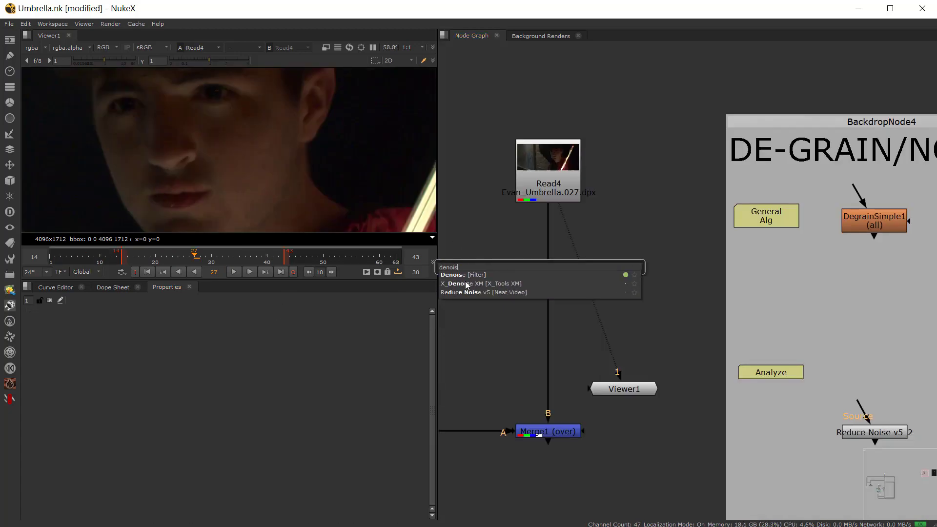
# Step: Insert Denoise1 after Read4 with its Noise input fed by a new Dot, and view it
pyautogui.click(470, 276)
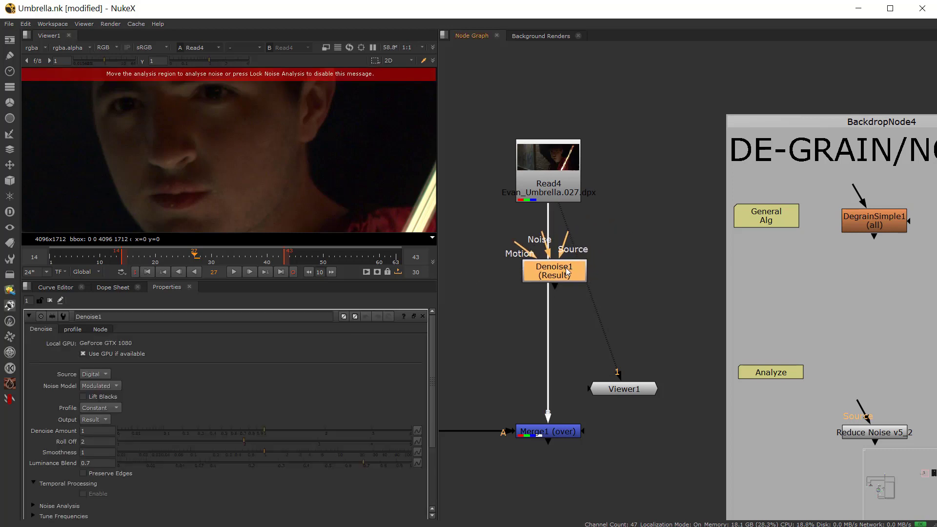
pyautogui.moveTo(555, 278); pyautogui.dragTo(555, 277)
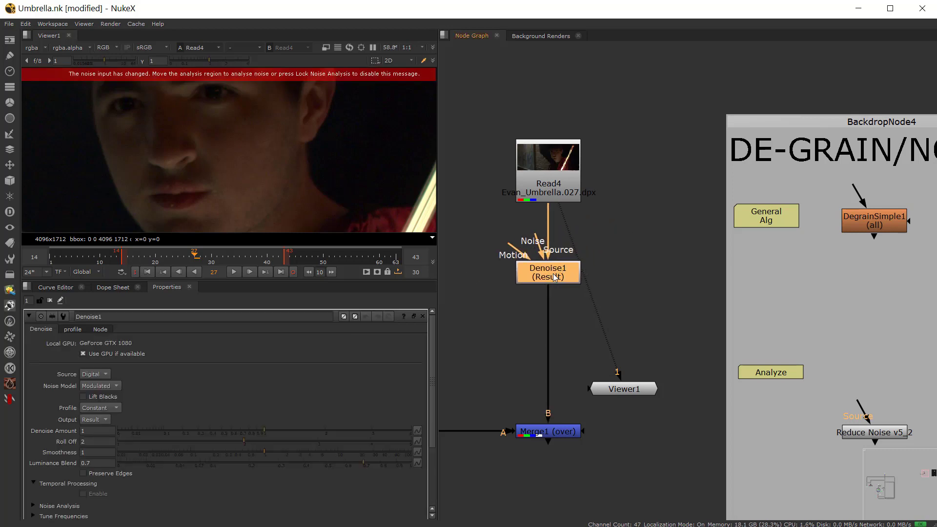
pyautogui.click(612, 236)
pyautogui.press('.')
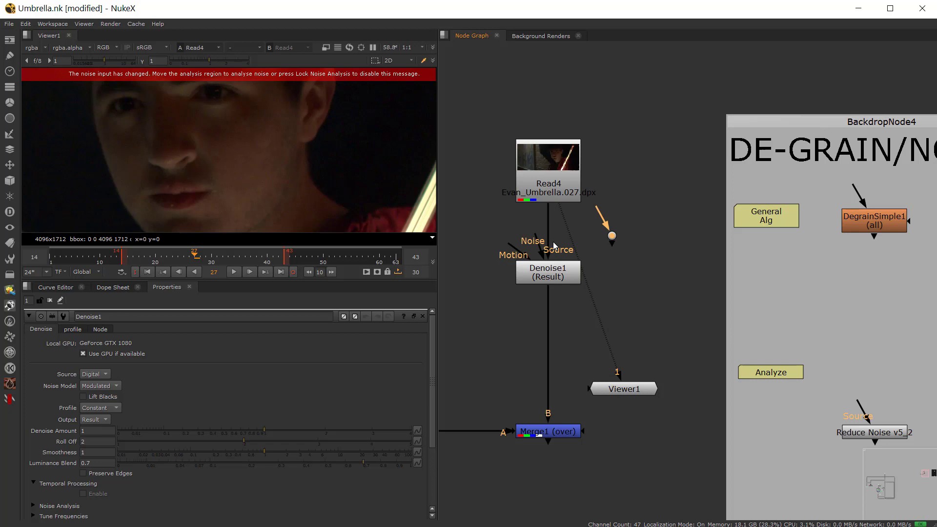
pyautogui.moveTo(538, 239); pyautogui.dragTo(615, 238)
pyautogui.click(560, 276)
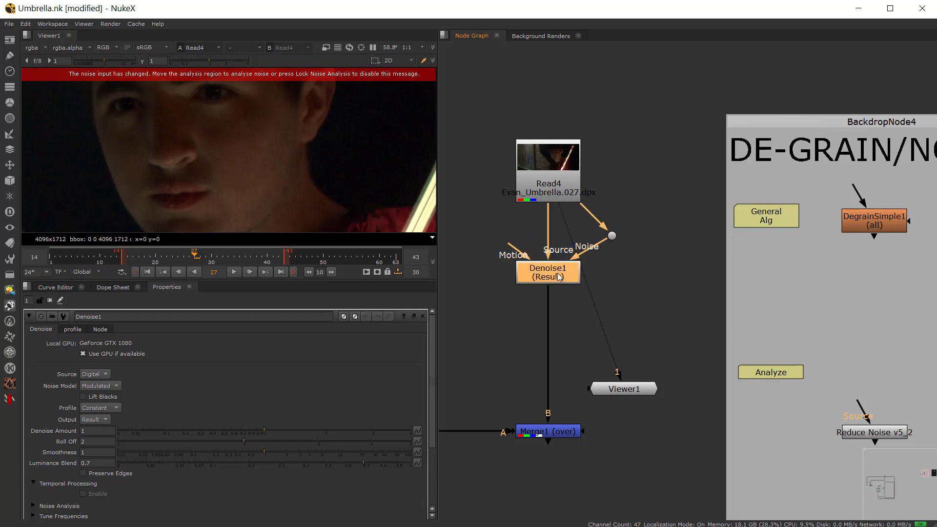
# Step: Resize and place Denoise1's analysis region on the actor's cheek, framing it in the viewer
pyautogui.scroll(-8, 116, 165)
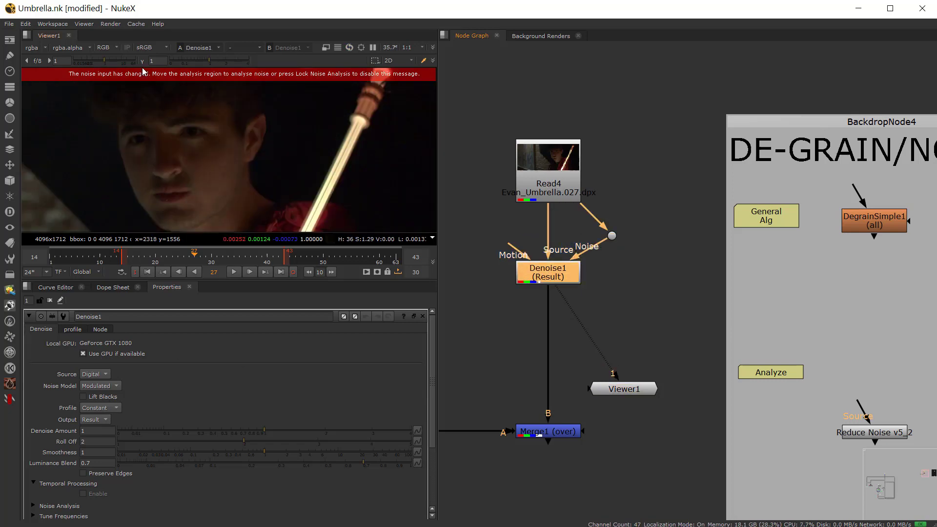
pyautogui.scroll(4, 116, 165)
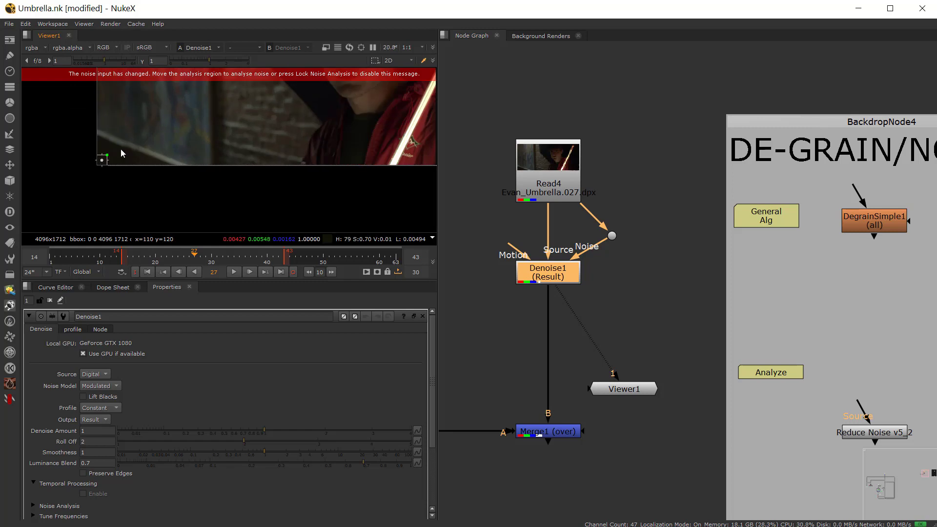
pyautogui.moveTo(108, 155); pyautogui.dragTo(269, 74)
pyautogui.moveTo(269, 76); pyautogui.dragTo(190, 190, button='middle')
pyautogui.scroll(3, 225, 144)
pyautogui.scroll(2, 190, 190)
pyautogui.moveTo(192, 184); pyautogui.dragTo(241, 150)
pyautogui.moveTo(240, 150); pyautogui.dragTo(112, 138, button='middle')
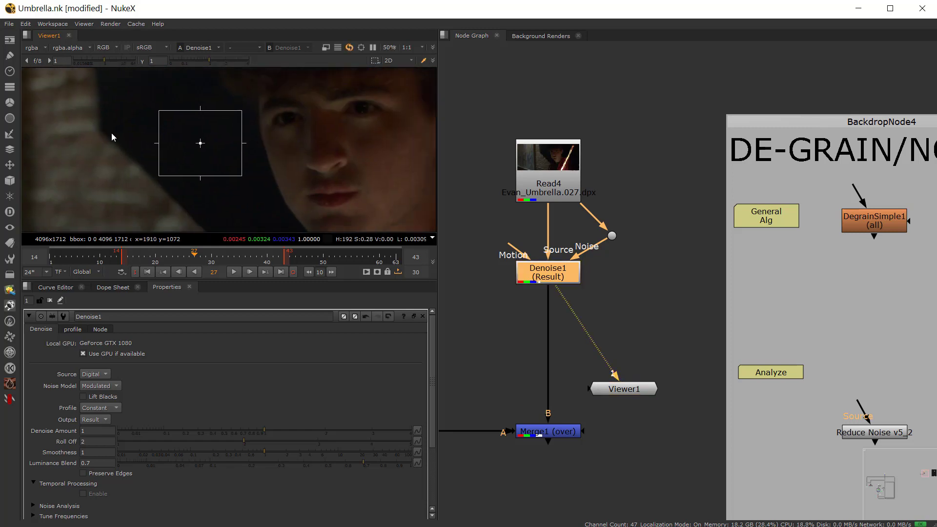
pyautogui.moveTo(112, 138); pyautogui.dragTo(315, 153)
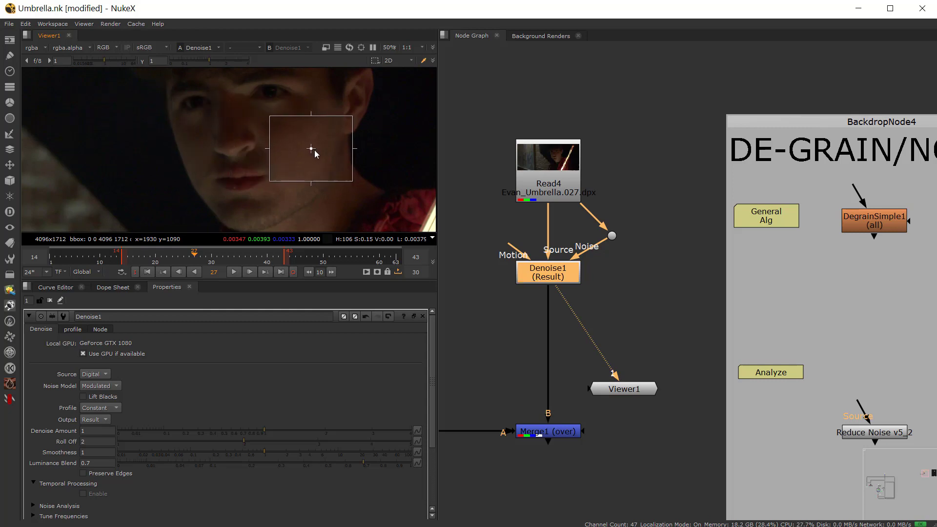
pyautogui.moveTo(352, 182); pyautogui.dragTo(323, 177)
pyautogui.scroll(5, 285, 141)
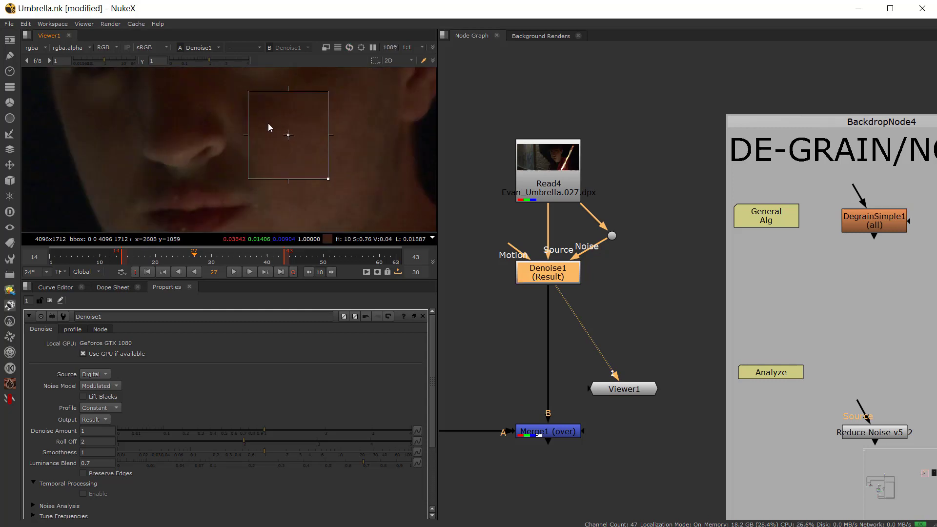
pyautogui.moveTo(309, 194); pyautogui.dragTo(284, 182, button='middle')
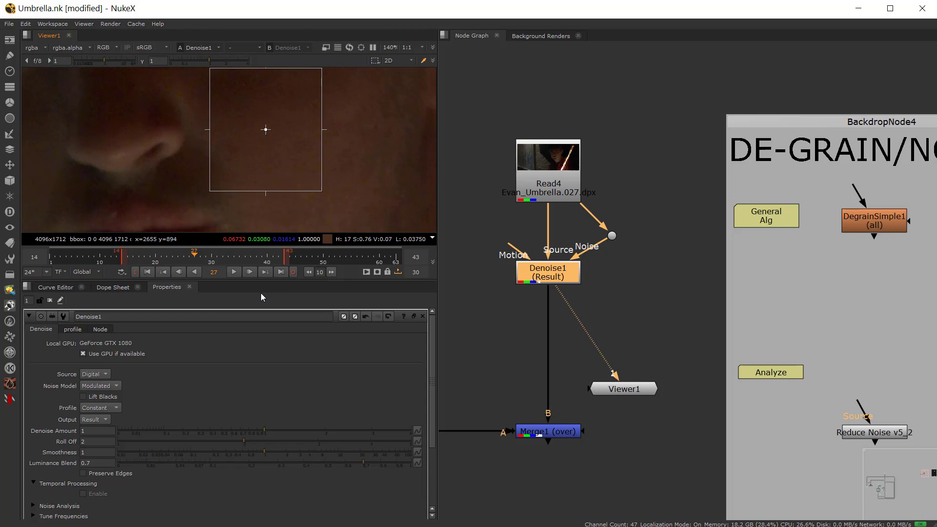
# Step: Expand Noise Analysis, toggle Denoise1 to compare, and set Denoise Amount to 4
pyautogui.scroll(-3, 56, 450)
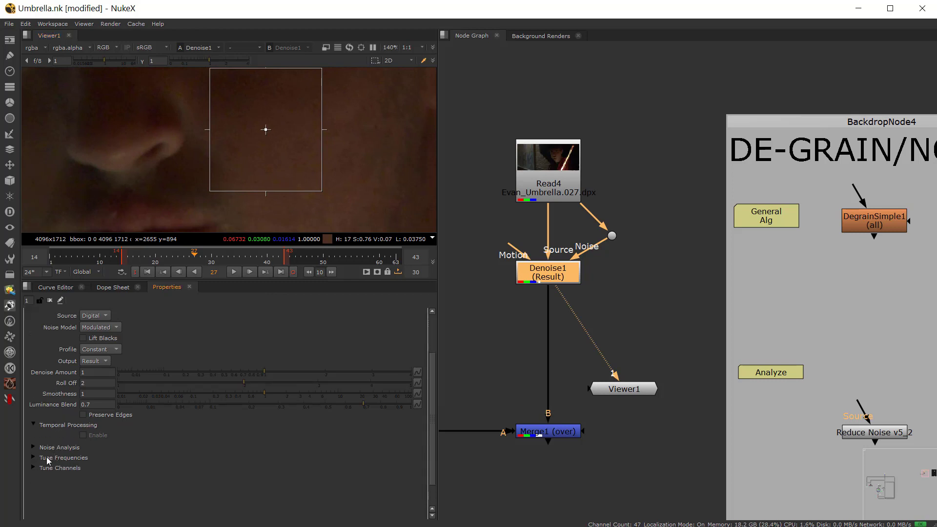
pyautogui.click(34, 448)
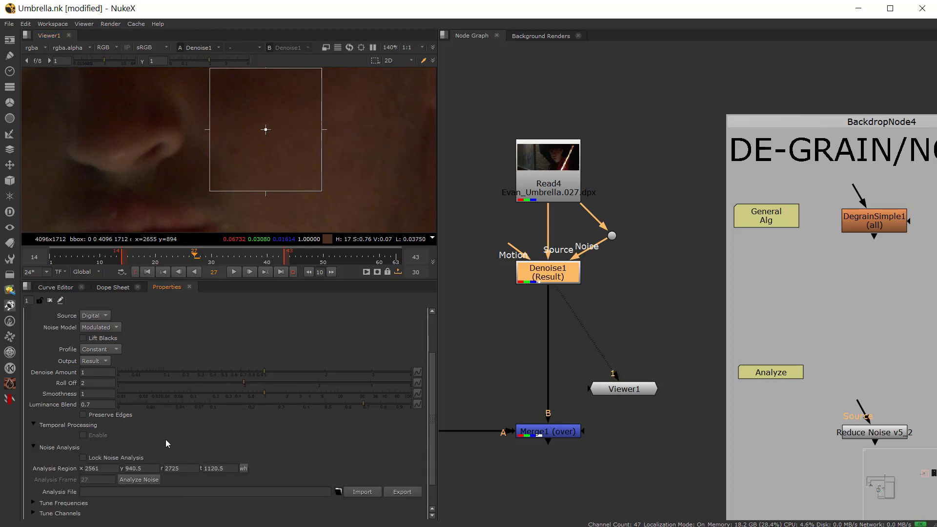
pyautogui.scroll(5, 240, 151)
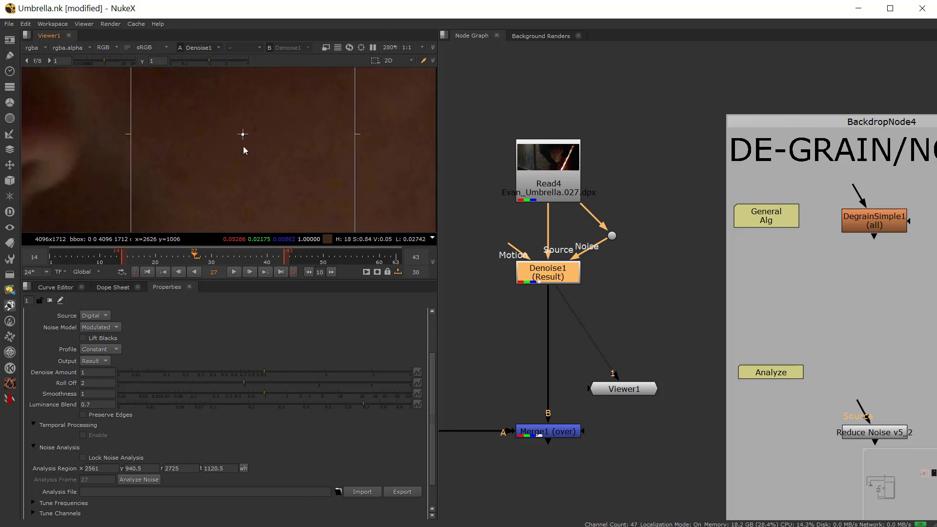
pyautogui.scroll(4, 228, 149)
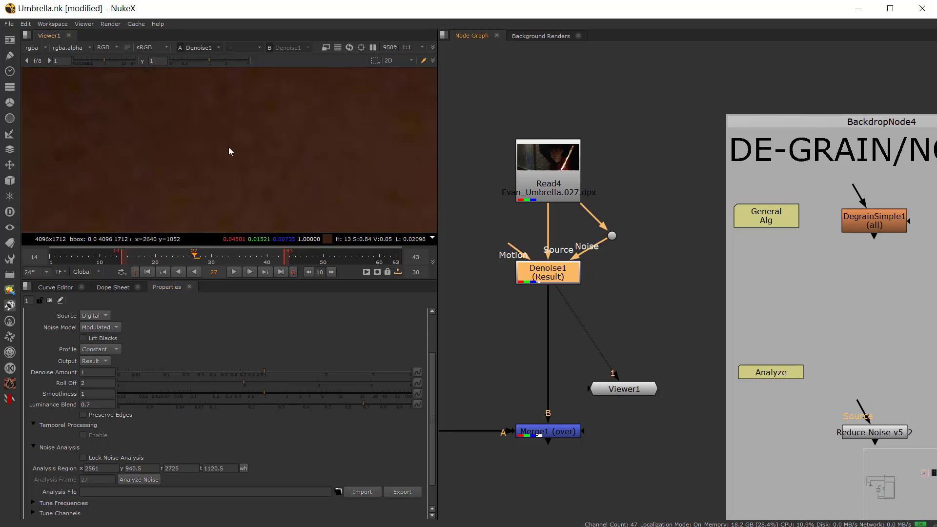
pyautogui.press('d')
pyautogui.press('d')
pyautogui.press('d')
pyautogui.press('d')
pyautogui.scroll(-7, 227, 149)
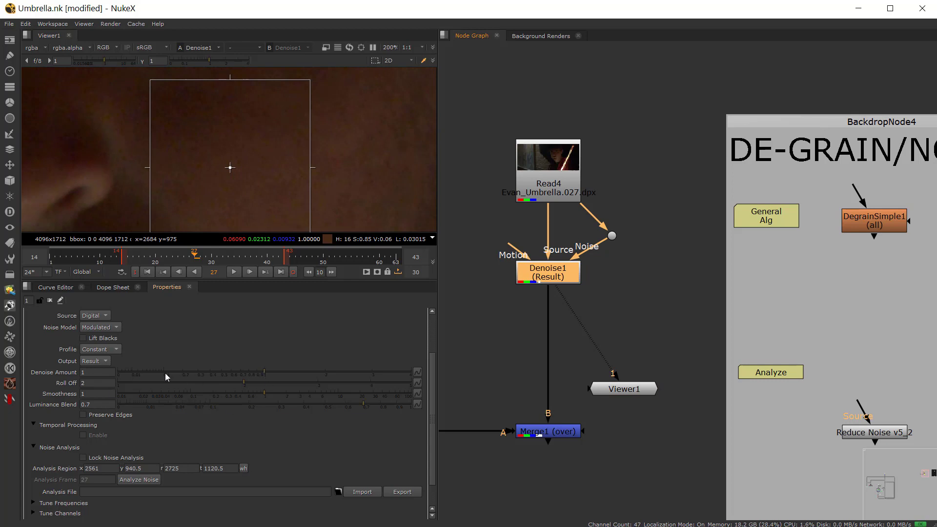
pyautogui.write('4')
pyautogui.press('Return')
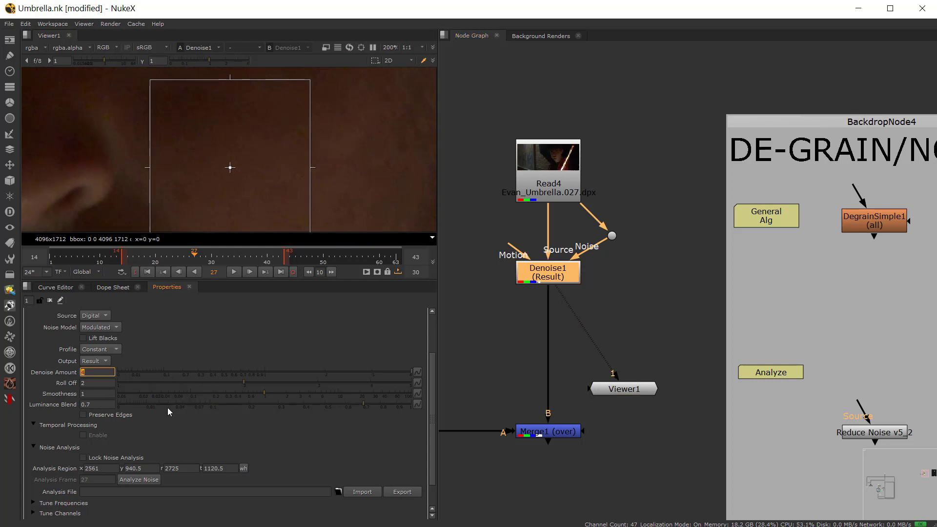
# Step: Raise the frequency gains (high about 2.4) under Tune Frequencies and try Luminance Blend values
pyautogui.scroll(-2, 88, 464)
pyautogui.click(38, 471)
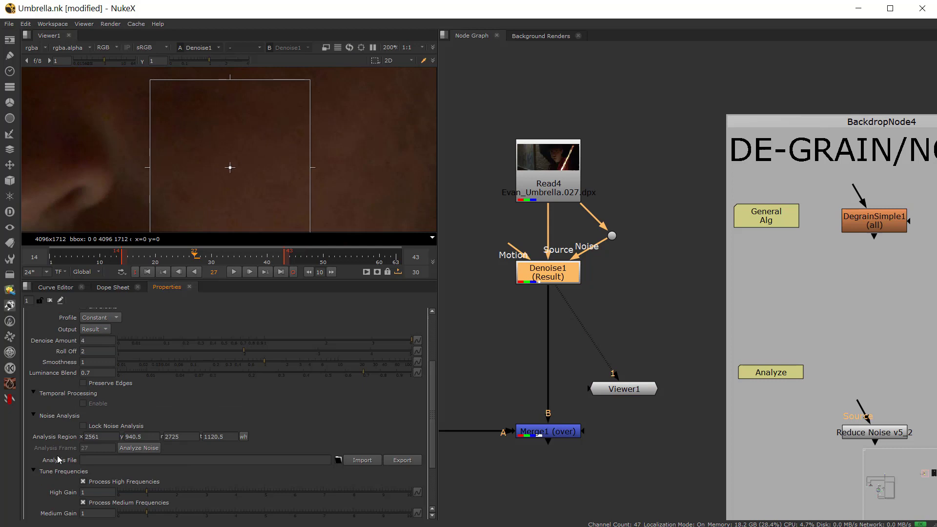
pyautogui.scroll(-4, 88, 454)
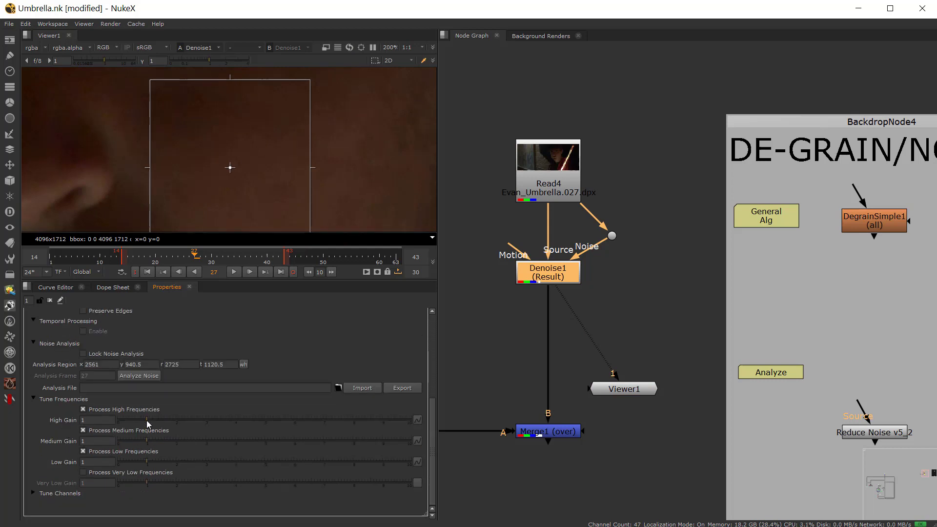
pyautogui.moveTo(147, 420); pyautogui.dragTo(176, 460)
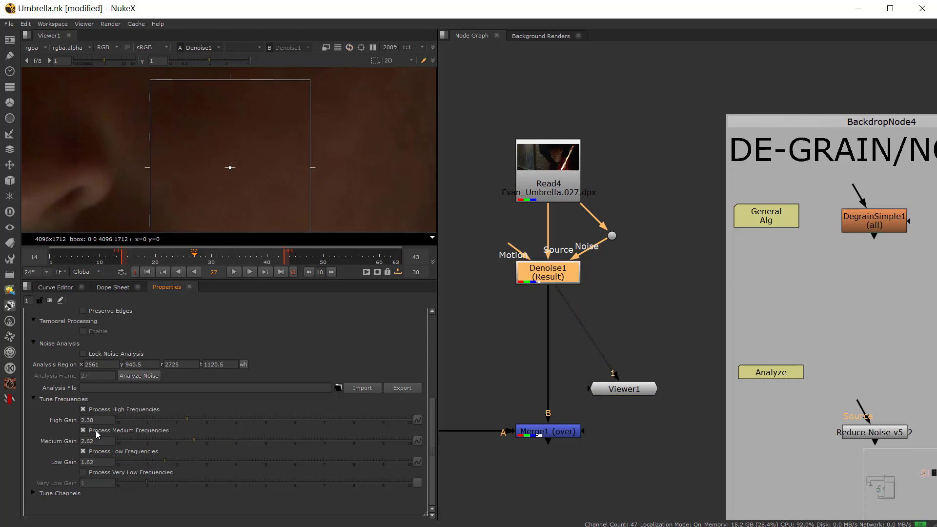
pyautogui.scroll(6, 54, 441)
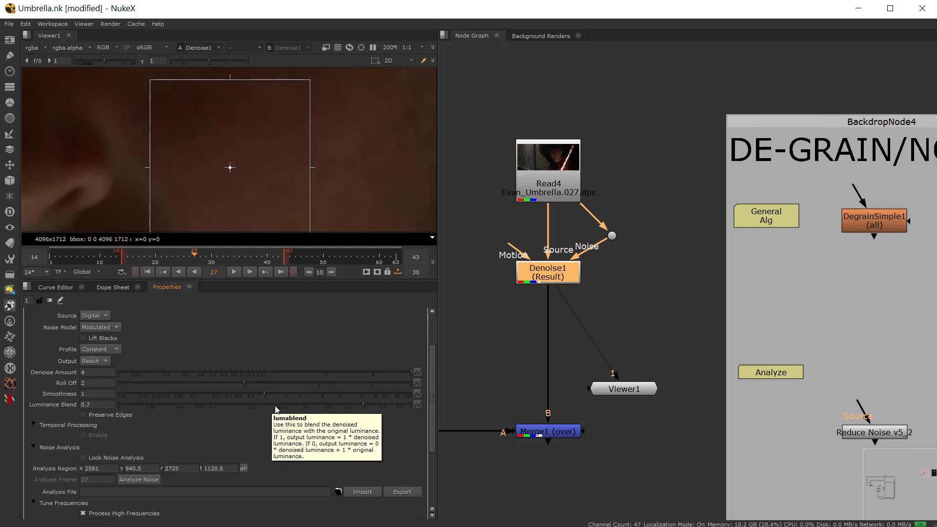
pyautogui.moveTo(276, 405); pyautogui.dragTo(159, 405)
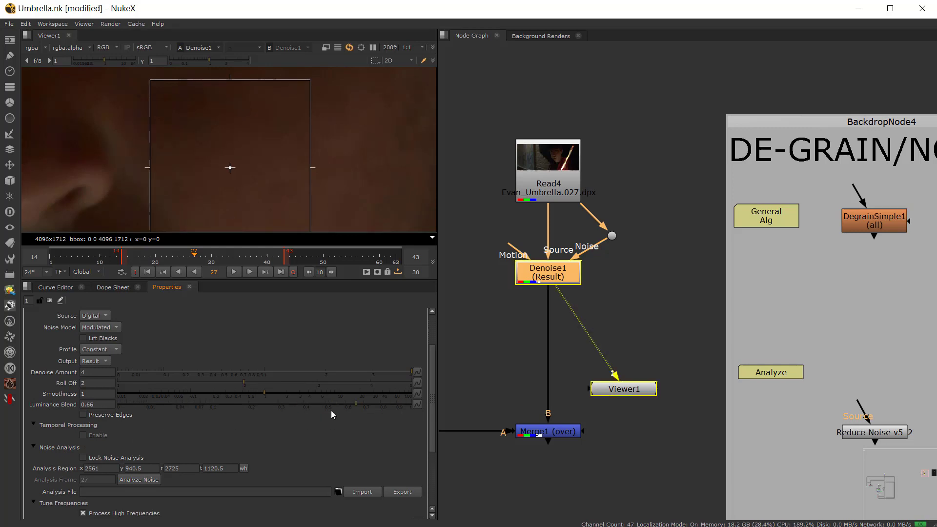
pyautogui.moveTo(307, 410); pyautogui.dragTo(399, 416)
# Step: Zoom into the eye and toggle Denoise1 off and on to compare detail
pyautogui.scroll(-4, 265, 154)
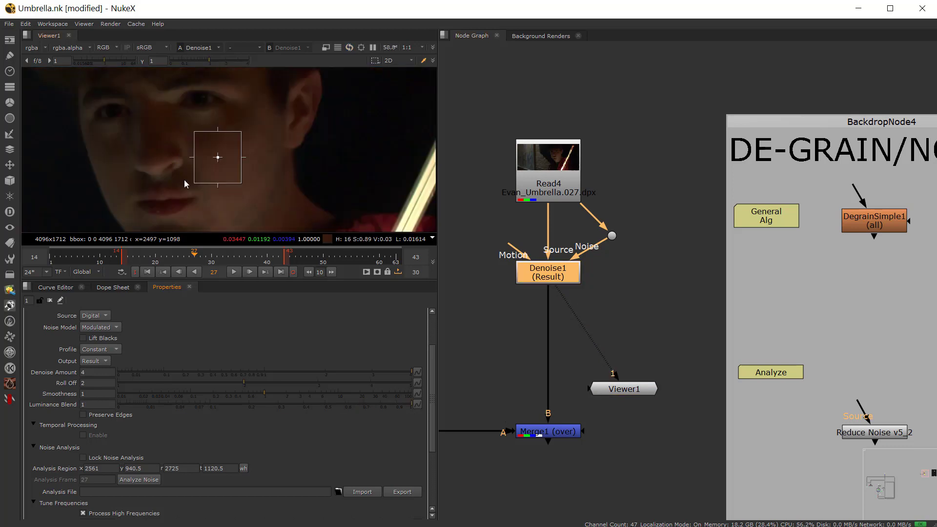
pyautogui.scroll(2, 183, 179)
pyautogui.scroll(4, 207, 161)
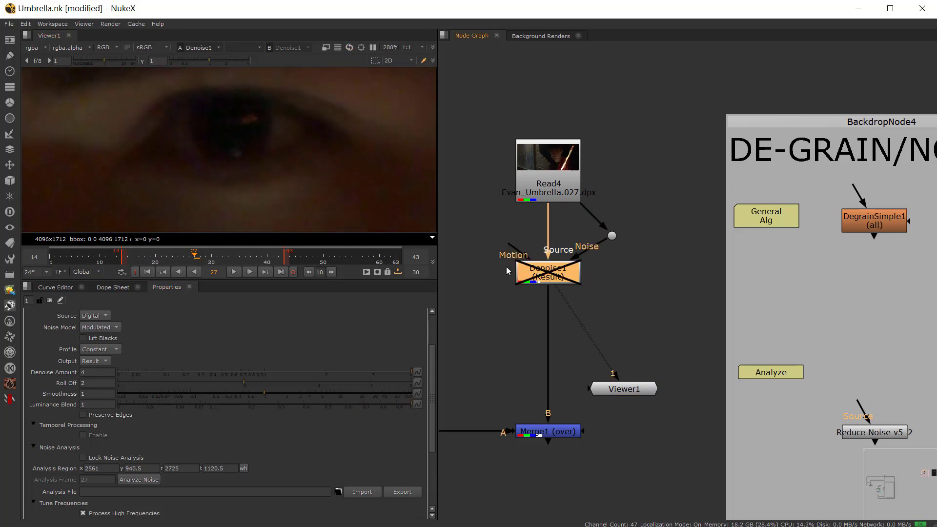
pyautogui.scroll(5, 249, 139)
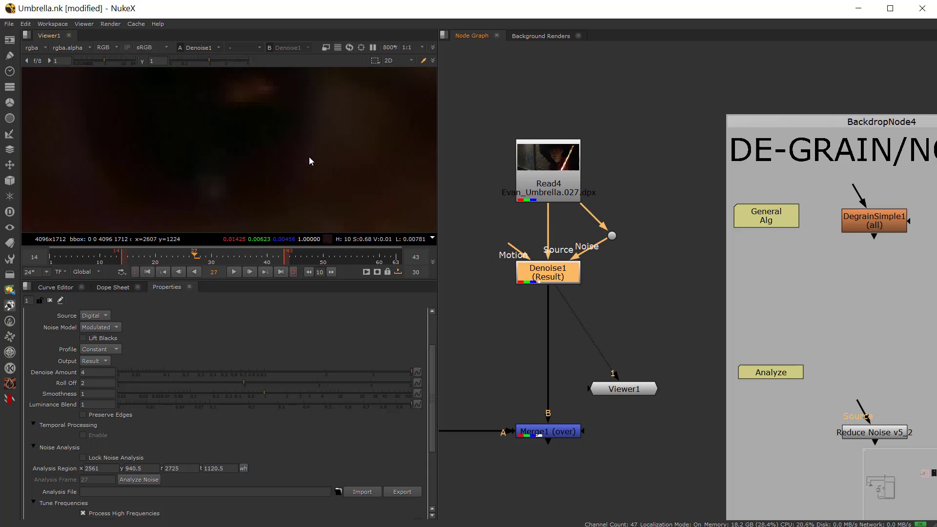
pyautogui.press('d')
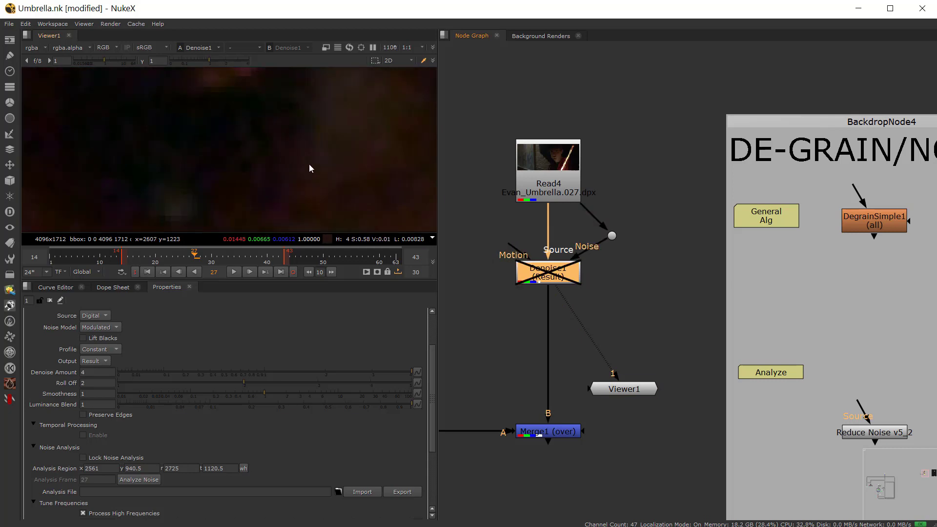
pyautogui.press('d')
pyautogui.press('d')
pyautogui.press('d')
# Step: Nudge Denoise1 slightly upward, then select Merge1 in the Node Graph
pyautogui.scroll(-4, 322, 171)
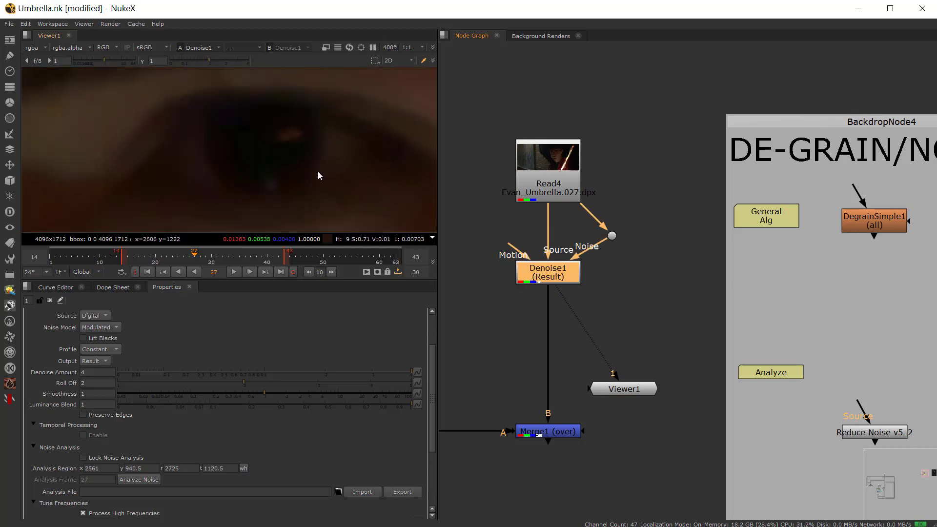
pyautogui.scroll(-6, 317, 171)
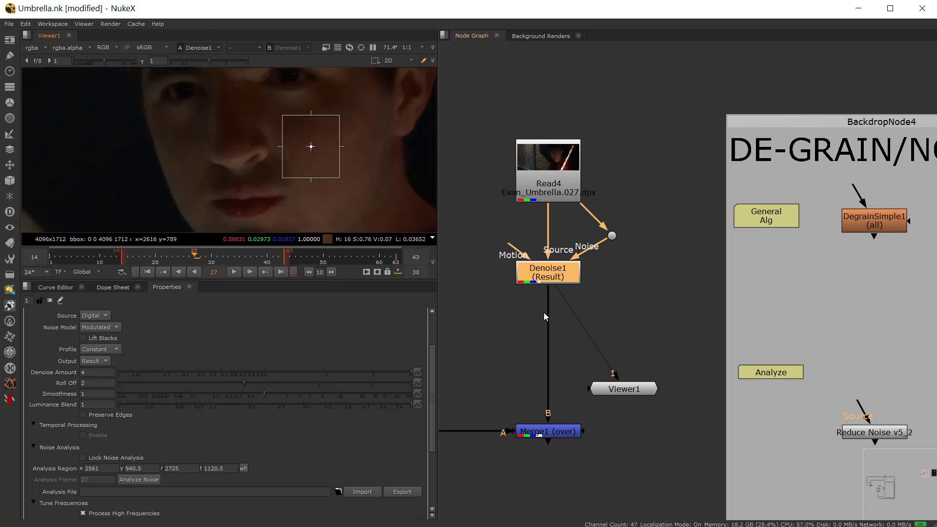
pyautogui.moveTo(543, 268); pyautogui.dragTo(543, 261)
pyautogui.click(506, 368)
pyautogui.moveTo(496, 382); pyautogui.dragTo(624, 311, button='middle')
pyautogui.click(672, 356)
# Step: View the Merge1 comp, then select F_ReGrain1 in the re-grain backdrop for copying
pyautogui.moveTo(561, 357); pyautogui.dragTo(604, 337, button='middle')
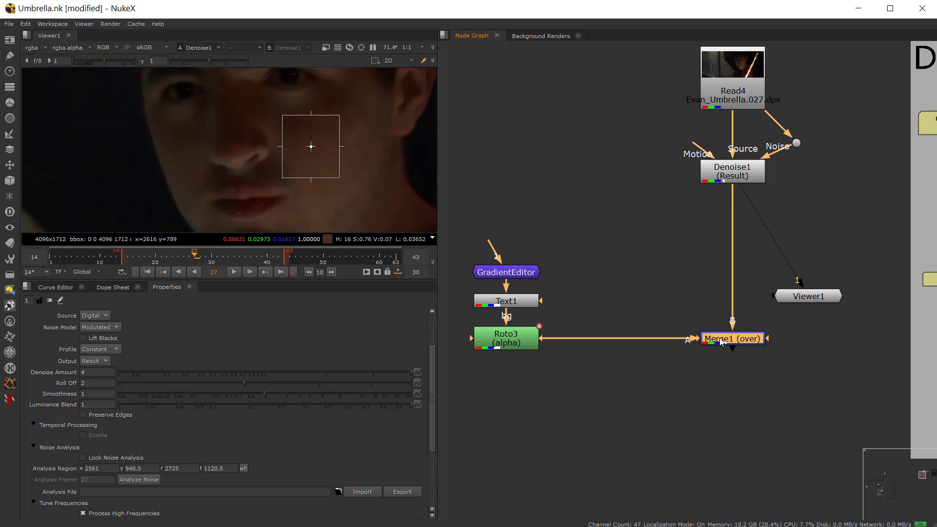
pyautogui.press('1')
pyautogui.moveTo(664, 359); pyautogui.dragTo(536, 406, button='middle')
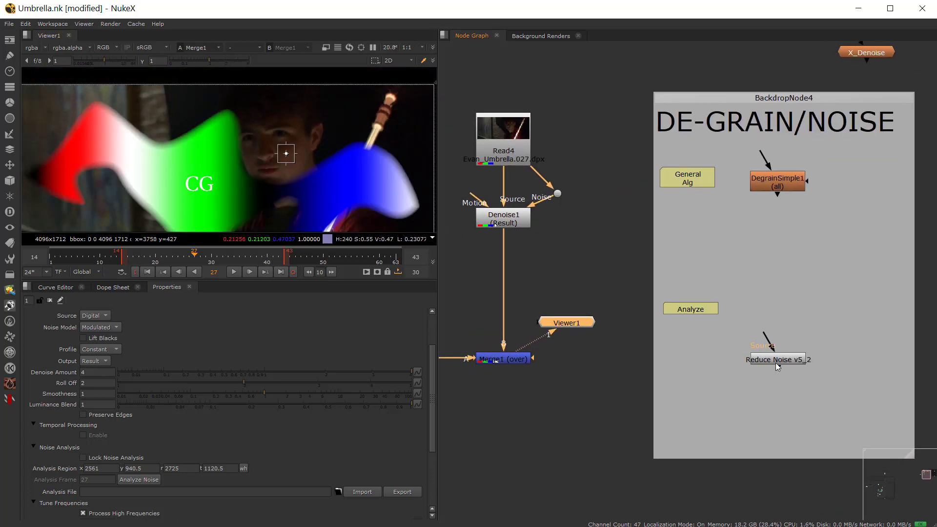
pyautogui.scroll(-2, 757, 304)
pyautogui.moveTo(756, 310); pyautogui.dragTo(543, 289, button='middle')
pyautogui.scroll(3, 733, 359)
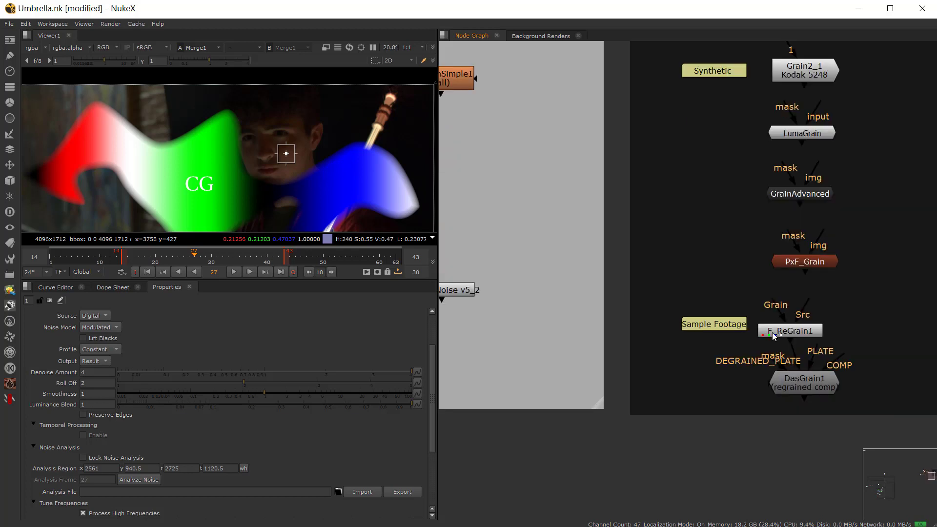
pyautogui.click(773, 333)
# Step: Paste F_ReGrain2 below Merge1 and connect its Src input to Merge1
pyautogui.scroll(-2, 489, 318)
pyautogui.moveTo(506, 332); pyautogui.dragTo(667, 349, button='middle')
pyautogui.moveTo(537, 346); pyautogui.dragTo(772, 325, button='middle')
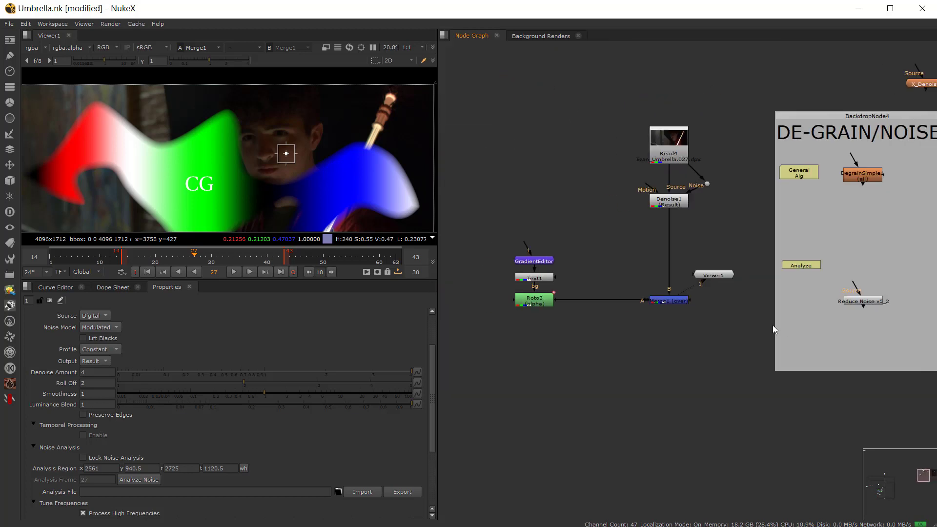
pyautogui.scroll(3, 683, 336)
pyautogui.hotkey('ctrl', 'v')
pyautogui.moveTo(659, 341); pyautogui.dragTo(647, 341)
pyautogui.moveTo(664, 304); pyautogui.dragTo(636, 267)
pyautogui.click(512, 300)
# Step: Feed F_ReGrain2's Grain input from the Read4 plate through a Dot lined up under Read4
pyautogui.press('.')
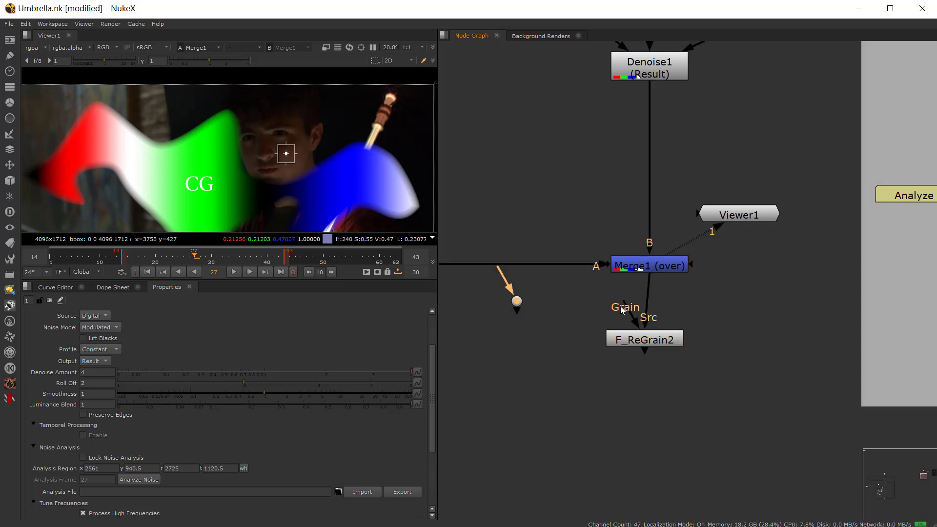
pyautogui.moveTo(626, 313); pyautogui.dragTo(637, 73)
pyautogui.moveTo(521, 403); pyautogui.dragTo(541, 442)
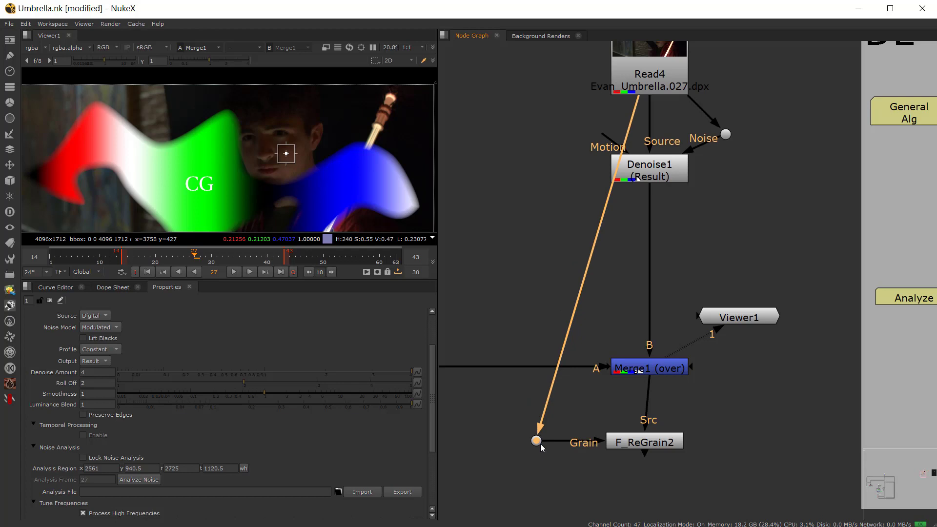
pyautogui.moveTo(603, 221); pyautogui.dragTo(618, 311, button='middle')
pyautogui.keyDown('ctrl'); pyautogui.moveTo(606, 354); pyautogui.dragTo(554, 149); pyautogui.keyUp('ctrl')
pyautogui.moveTo(561, 424); pyautogui.dragTo(535, 263, button='middle')
pyautogui.scroll(3, 593, 369)
# Step: Place F_ReGrain2 directly under Merge1, view its output, and open its properties
pyautogui.click(635, 374)
pyautogui.moveTo(635, 374); pyautogui.dragTo(643, 375)
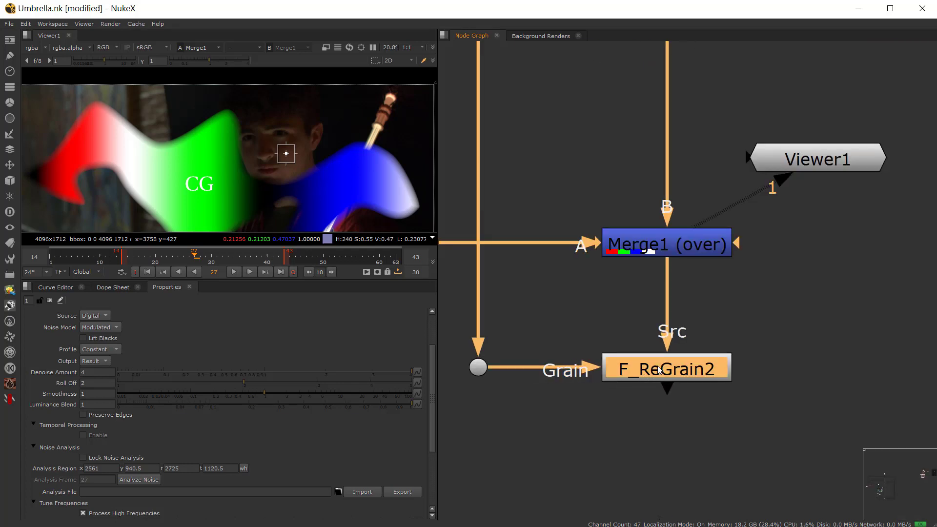
pyautogui.press('1')
pyautogui.doubleClick(643, 374)
# Step: Set F_ReGrain2's Grain Type to From Grain Clip
pyautogui.scroll(-3, 224, 174)
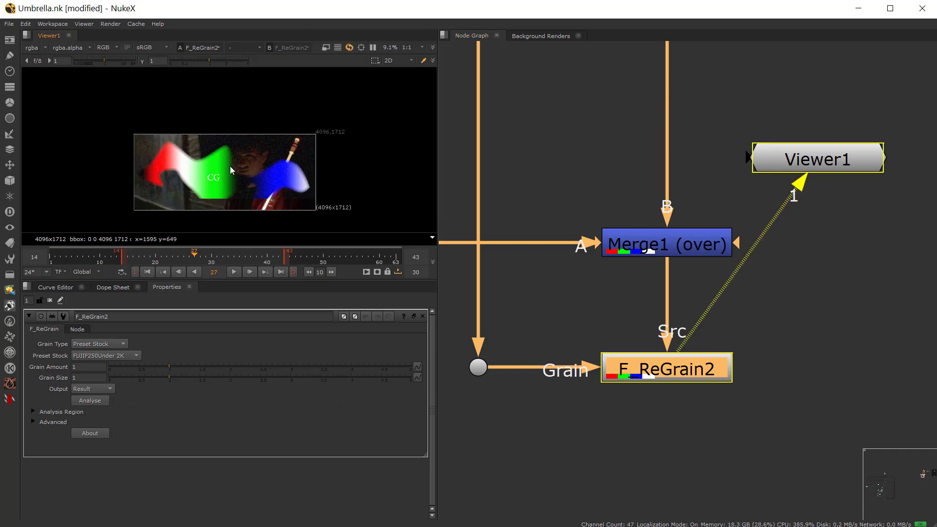
pyautogui.scroll(2, 230, 166)
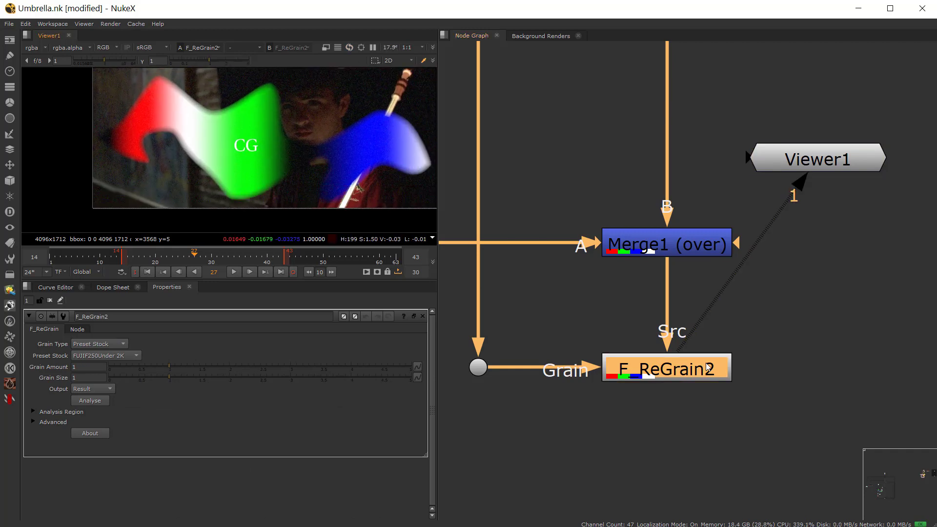
pyautogui.scroll(1, 238, 151)
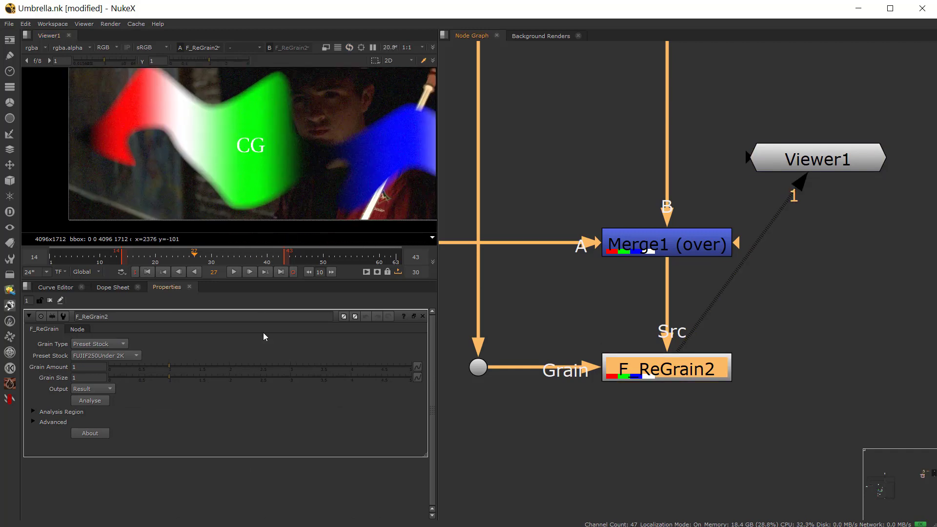
pyautogui.click(108, 342)
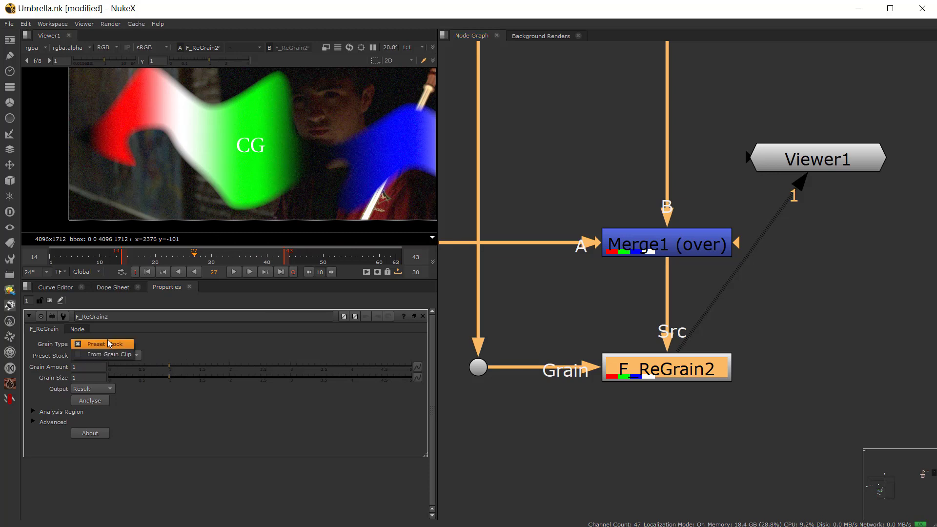
pyautogui.click(114, 351)
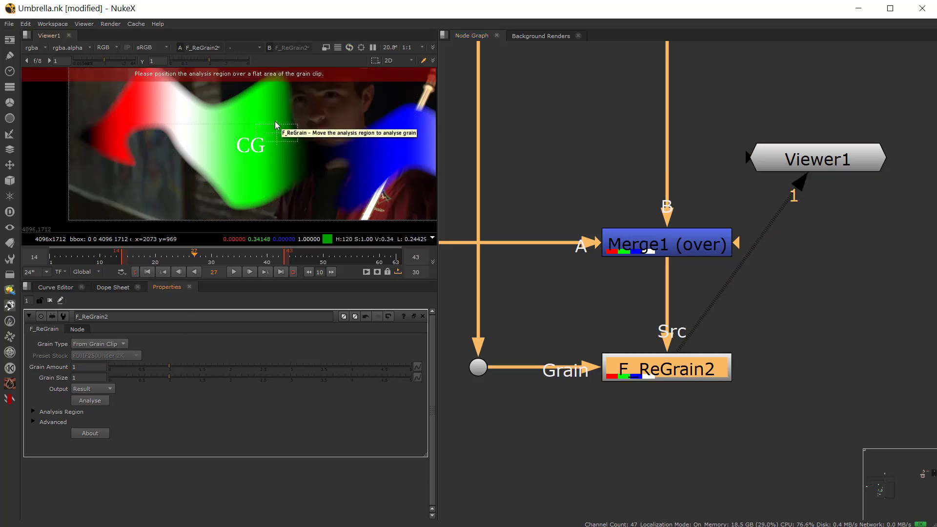
# Step: Enlarge the grain analysis box and move it over a flat area of the plate
pyautogui.moveTo(298, 124); pyautogui.dragTo(311, 114)
pyautogui.moveTo(312, 114); pyautogui.dragTo(275, 154, button='middle')
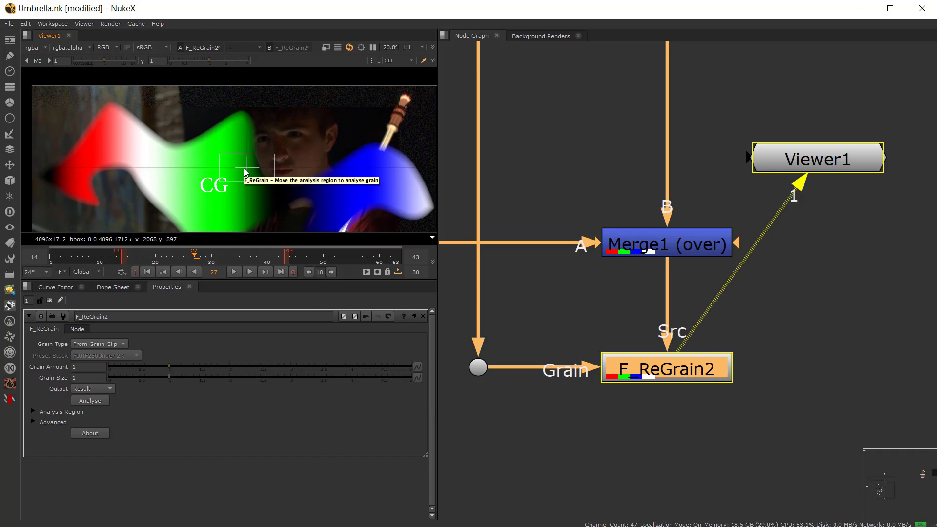
pyautogui.moveTo(244, 165); pyautogui.dragTo(217, 114)
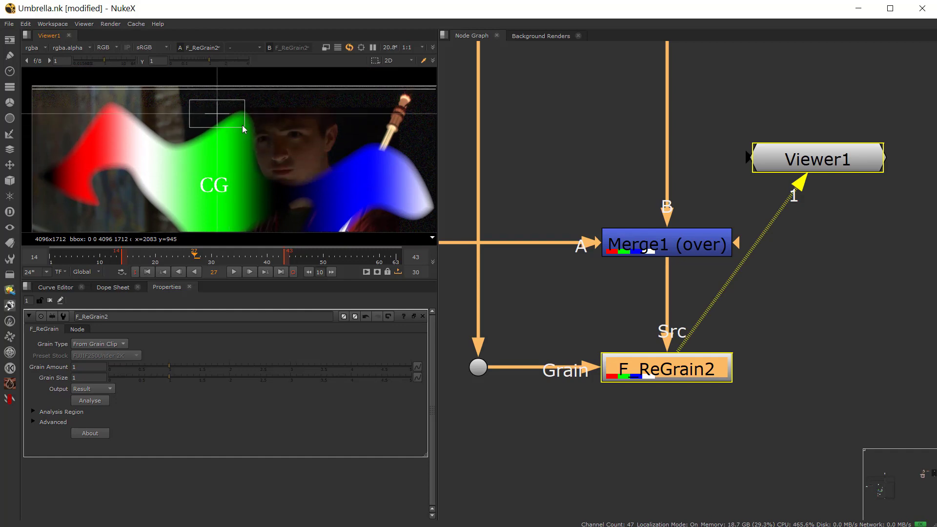
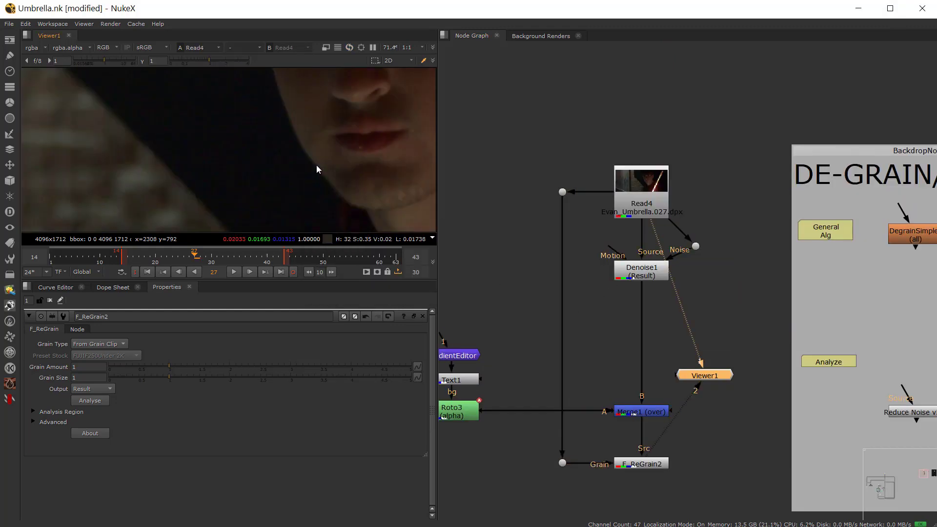
# Step: Flip Viewer1 back and forth between the Read4 plate and the F_ReGrain2 composite
pyautogui.press('2')
pyautogui.press('1')
pyautogui.press('2')
pyautogui.press('1')
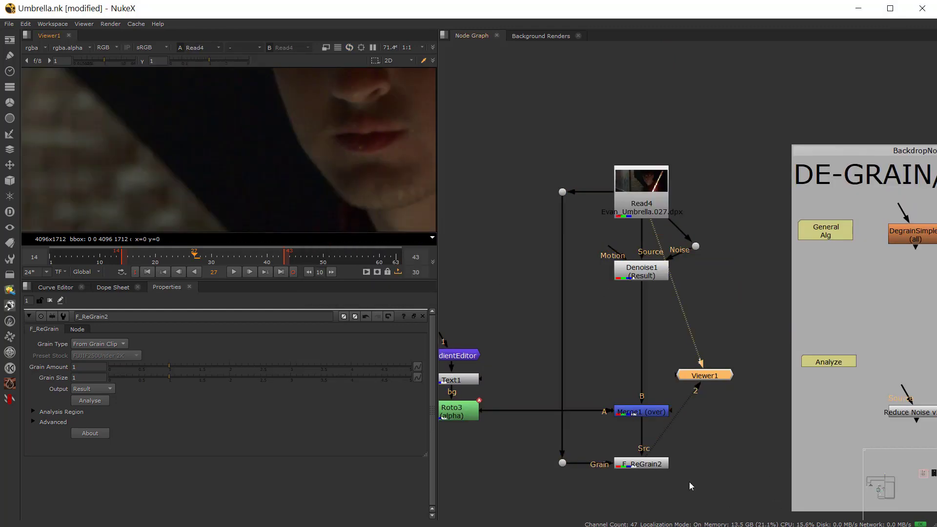
# Step: Maximize the viewer and zoom in to compare grain between plate and regrained composite
pyautogui.press('space')
pyautogui.press('2')
pyautogui.scroll(6, 362, 296)
pyautogui.press('1')
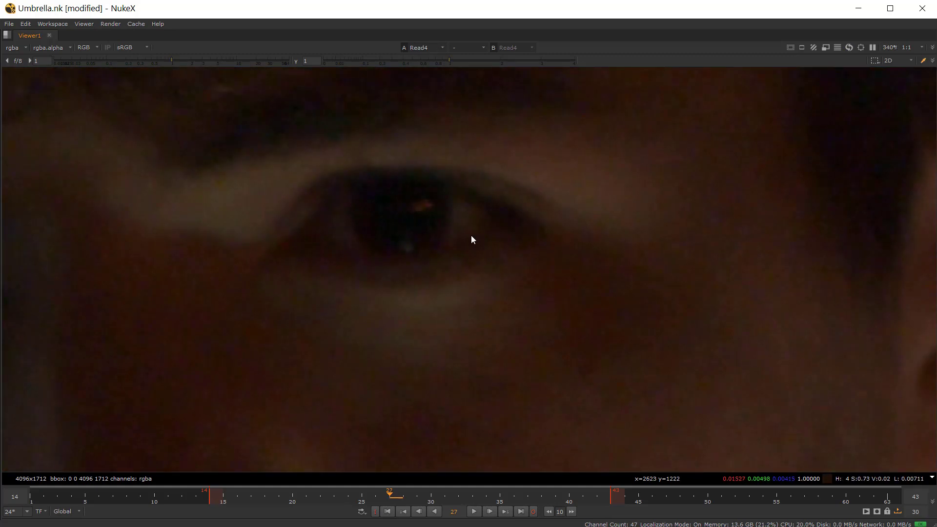
pyautogui.scroll(-3, 429, 251)
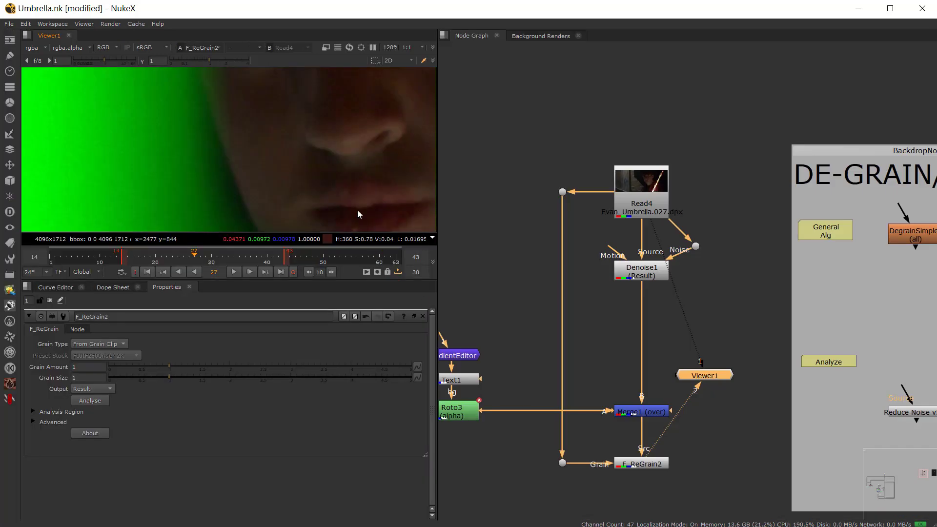
pyautogui.scroll(-5, 357, 210)
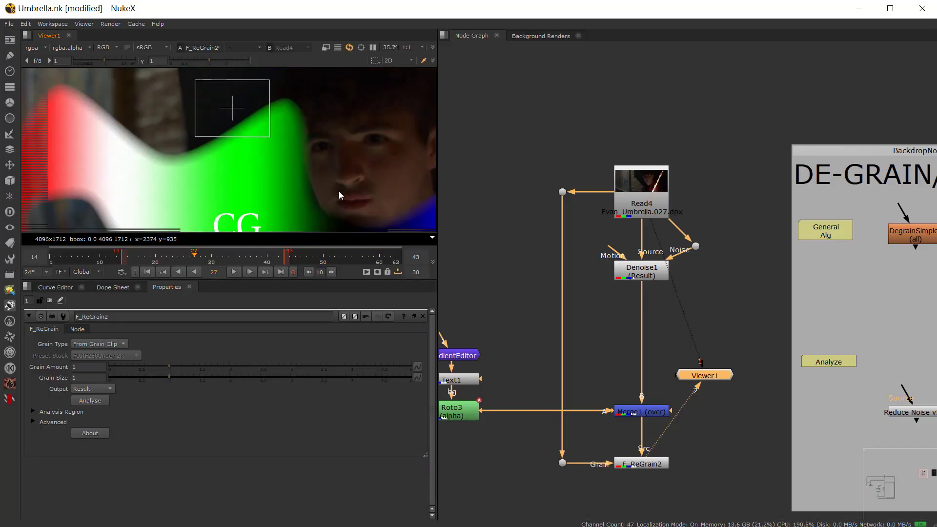
pyautogui.scroll(3, 666, 323)
pyautogui.click(632, 325)
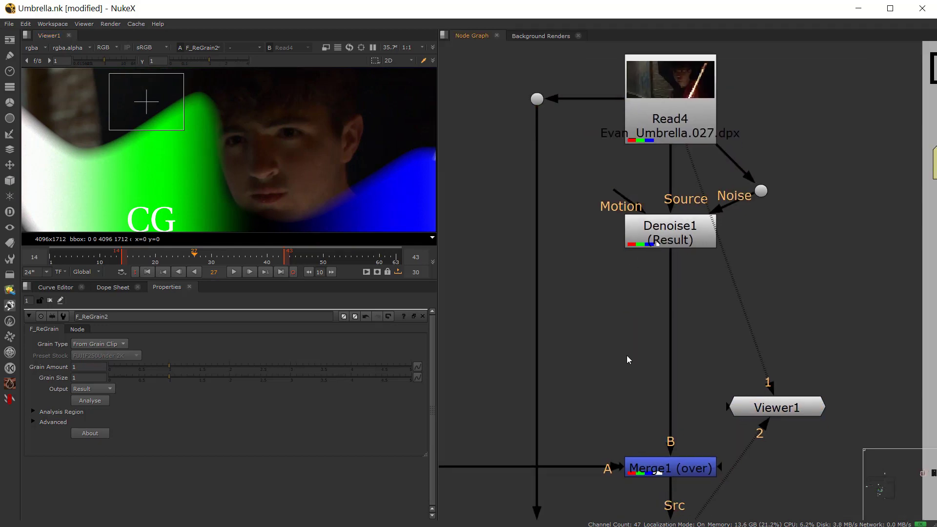
# Step: Insert Log2Lin1 between Denoise1 and Merge1, set to lin2log
pyautogui.press('Tab')
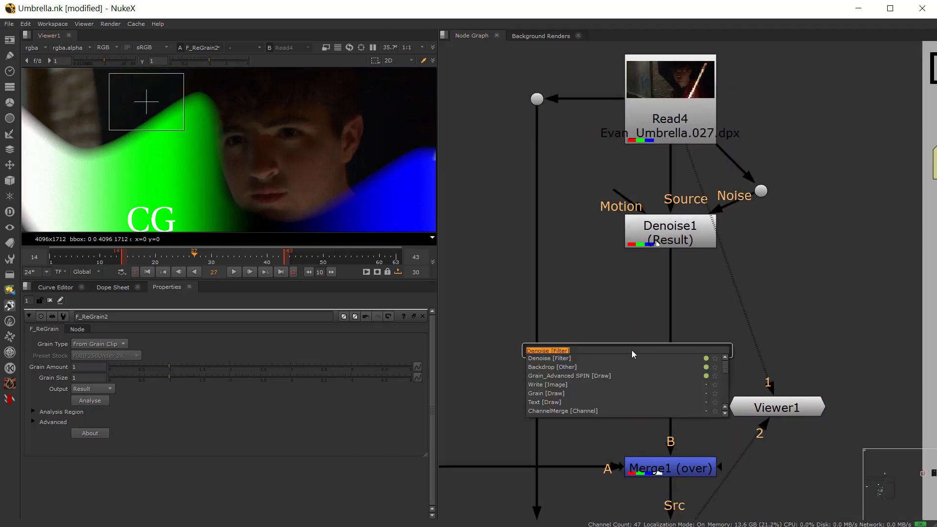
pyautogui.write('color')
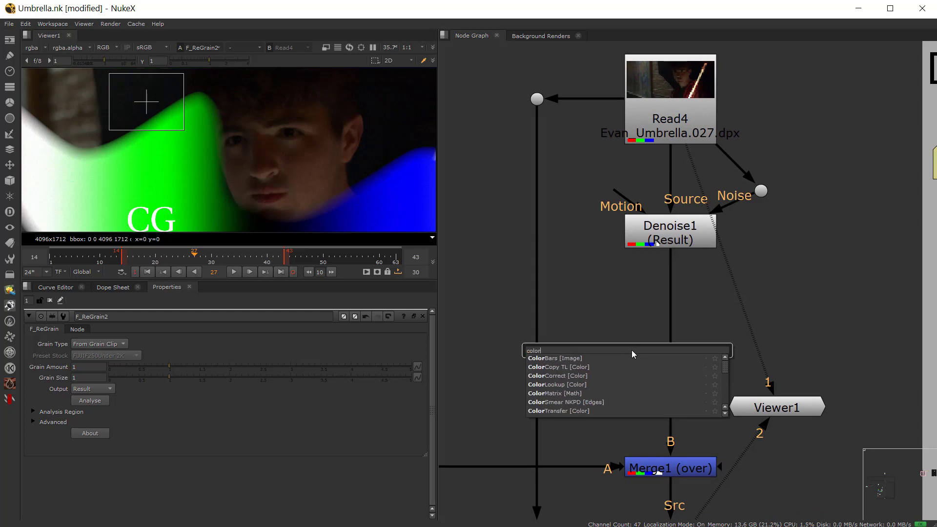
pyautogui.press('BackSpace')
pyautogui.press('BackSpace')
pyautogui.press('BackSpace')
pyautogui.press('BackSpace')
pyautogui.write('log')
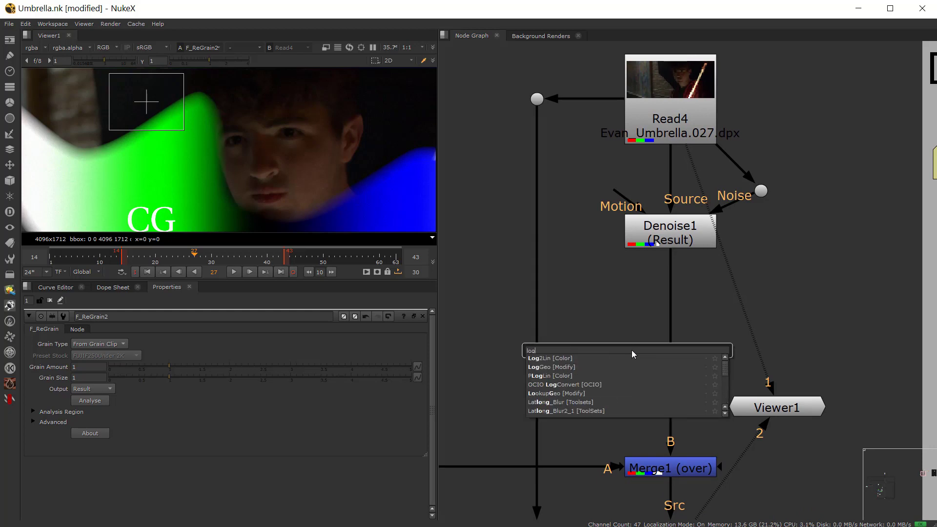
pyautogui.write('2')
pyautogui.click(631, 358)
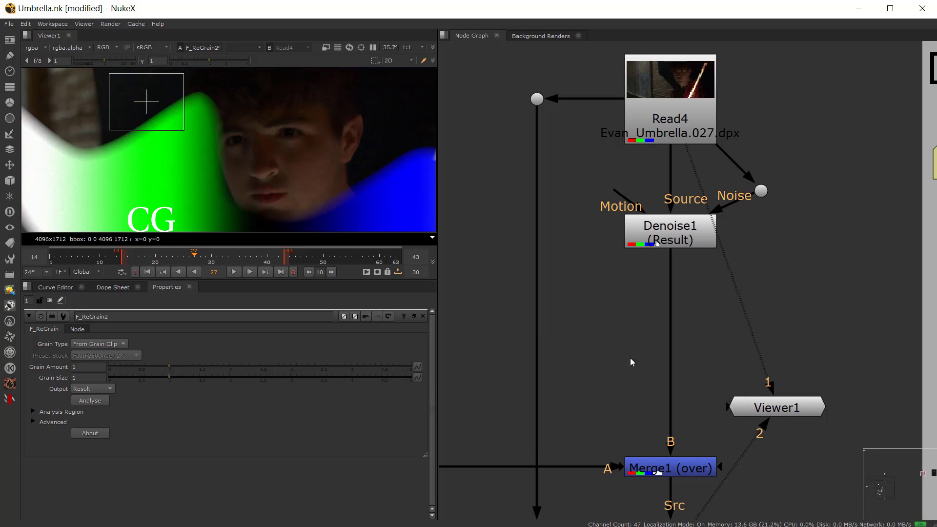
pyautogui.moveTo(633, 370); pyautogui.dragTo(681, 316)
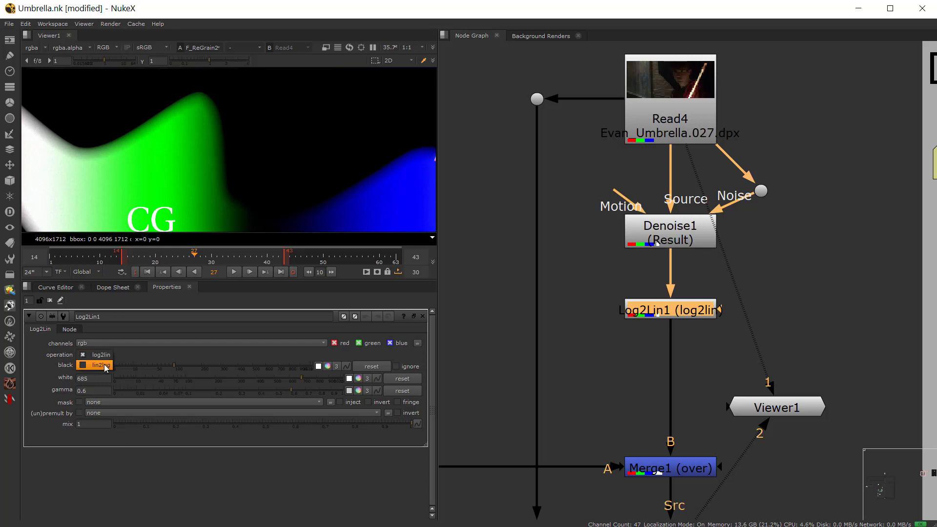
pyautogui.moveTo(674, 314); pyautogui.dragTo(676, 366)
pyautogui.moveTo(635, 337); pyautogui.dragTo(667, 323, button='middle')
pyautogui.click(669, 318)
pyautogui.click(675, 302)
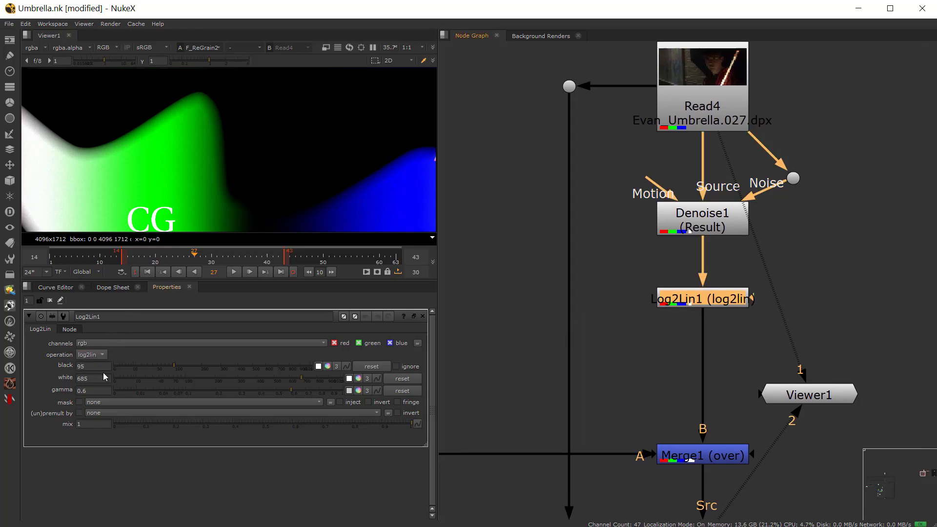
pyautogui.click(96, 359)
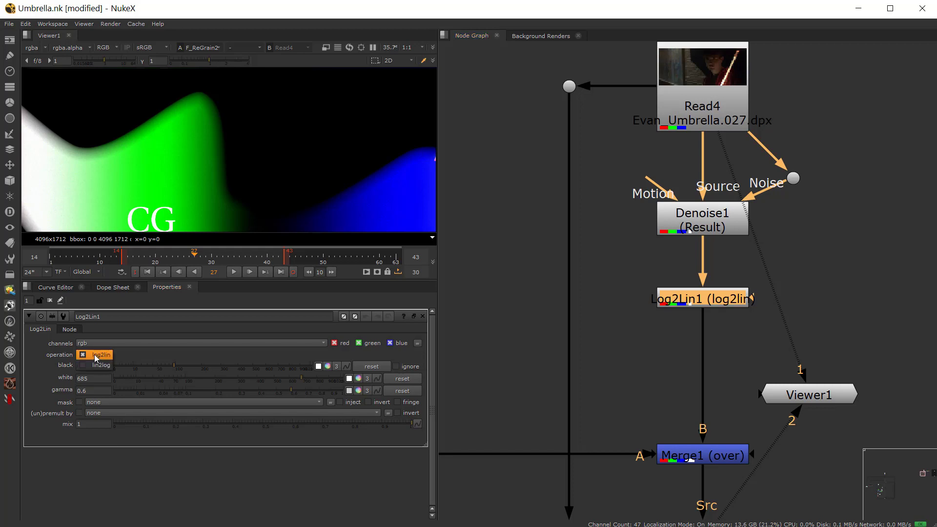
pyautogui.press('Return')
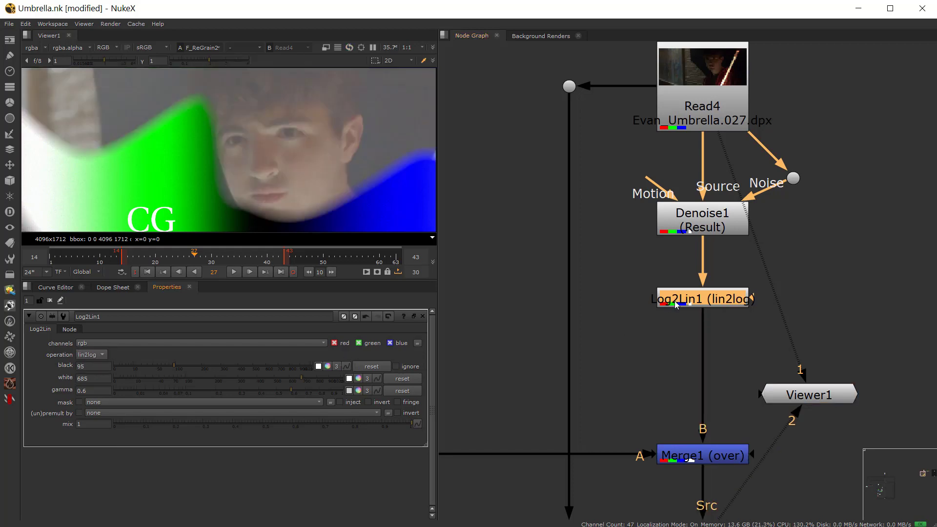
# Step: Paste a copy below it as Log2Lin2, set to log2lin, before Merge1
pyautogui.hotkey('ctrl', 'c')
pyautogui.click(671, 352)
pyautogui.hotkey('ctrl', 'v')
pyautogui.moveTo(674, 358); pyautogui.dragTo(709, 373)
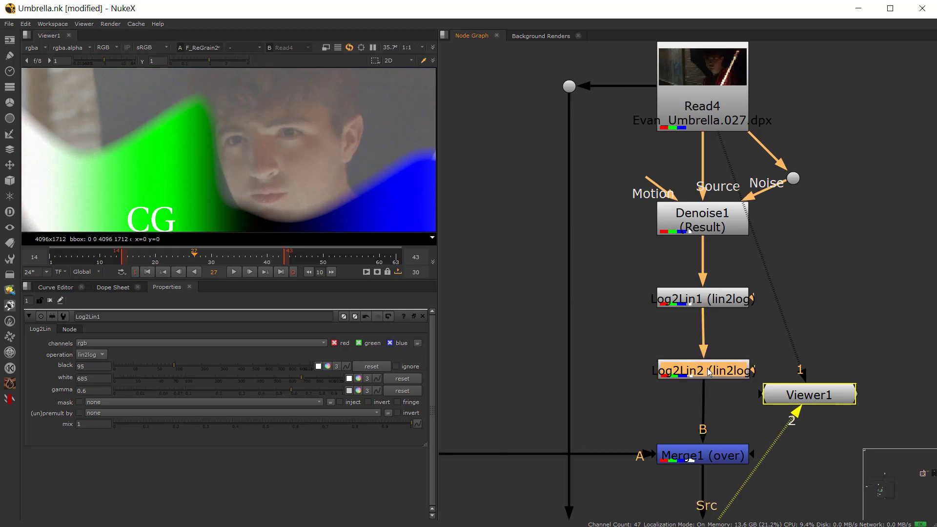
pyautogui.doubleClick(709, 372)
pyautogui.click(91, 356)
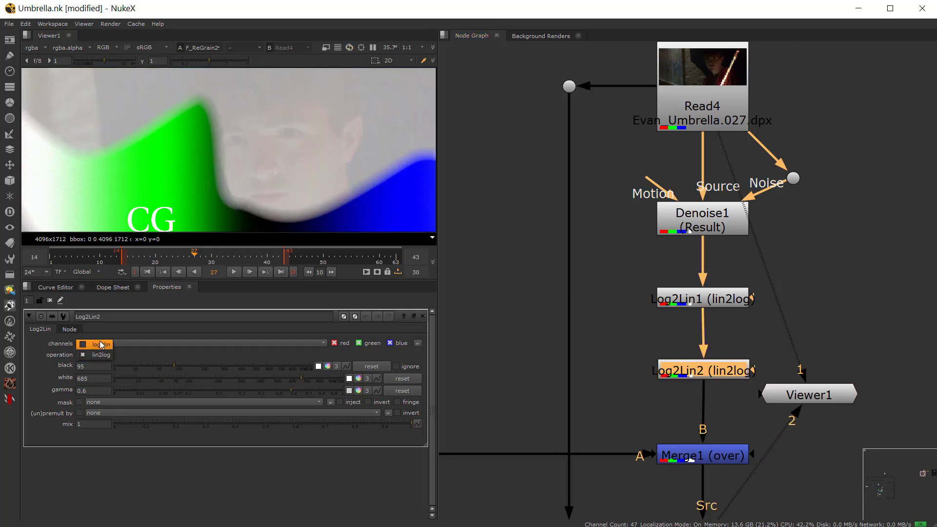
pyautogui.click(101, 345)
# Step: Insert a Sharpen1 node between Log2Lin1 and Log2Lin2 and view it
pyautogui.click(605, 321)
pyautogui.press('Tab')
pyautogui.write('s')
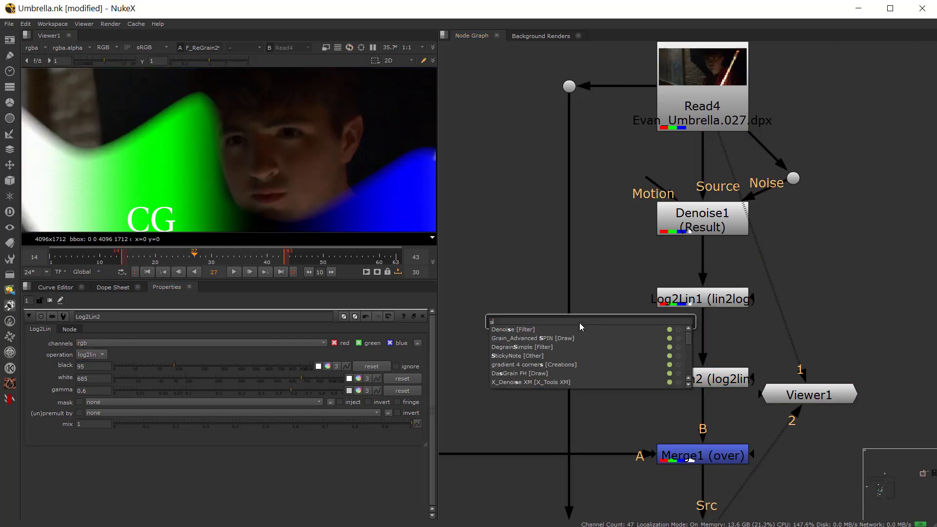
pyautogui.write('harp')
pyautogui.press('Return')
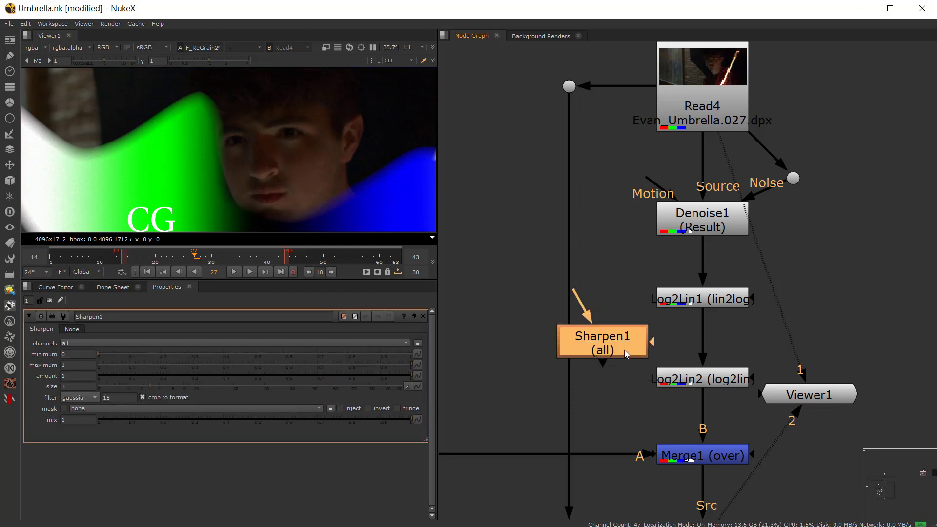
pyautogui.moveTo(625, 350); pyautogui.dragTo(701, 344)
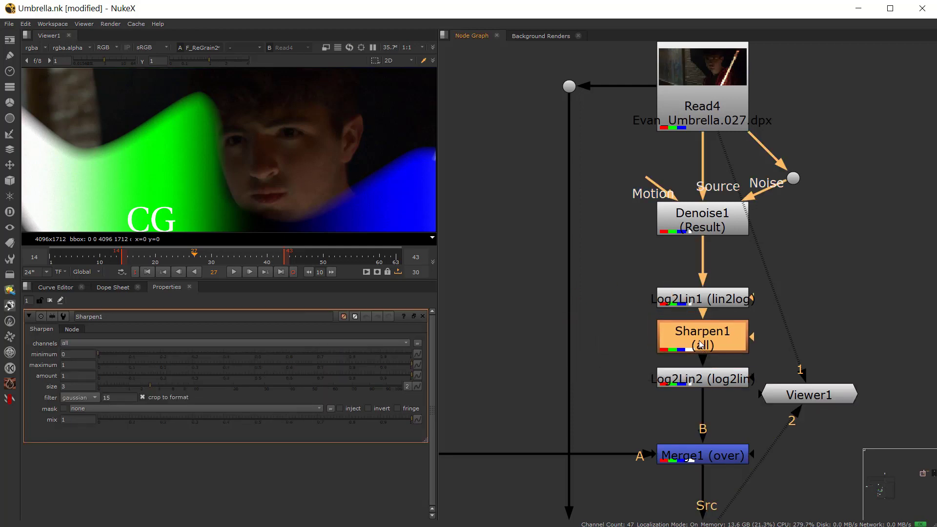
pyautogui.press('1')
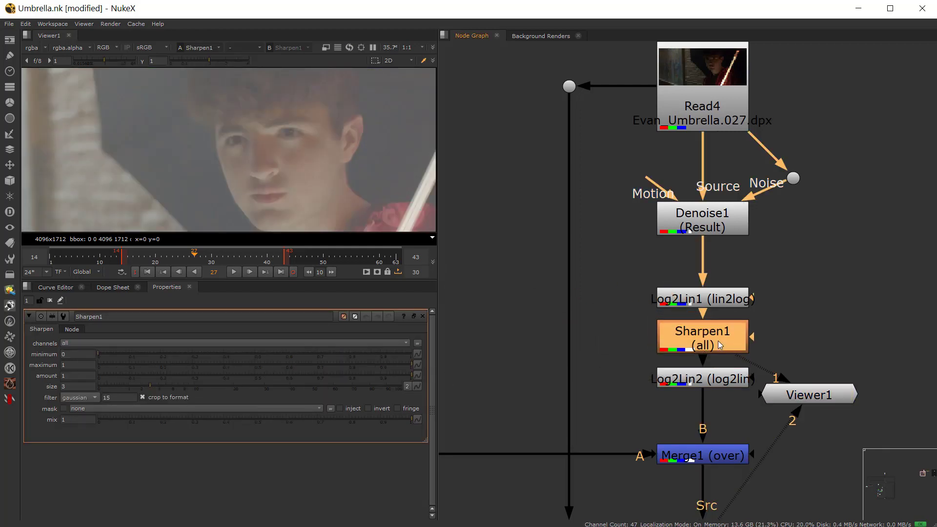
# Step: Reconnect the viewer to Merge1 and view the F_ReGrain2 result again
pyautogui.moveTo(740, 357); pyautogui.dragTo(705, 452)
pyautogui.moveTo(705, 454); pyautogui.dragTo(692, 333, button='middle')
pyautogui.scroll(-1, 690, 342)
pyautogui.click(681, 417)
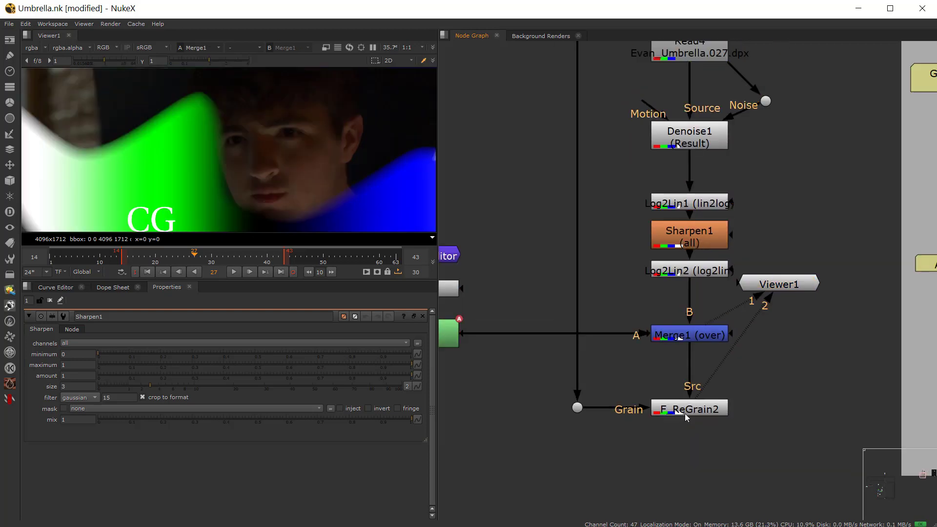
pyautogui.click(686, 413)
pyautogui.press('1')
pyautogui.click(651, 246)
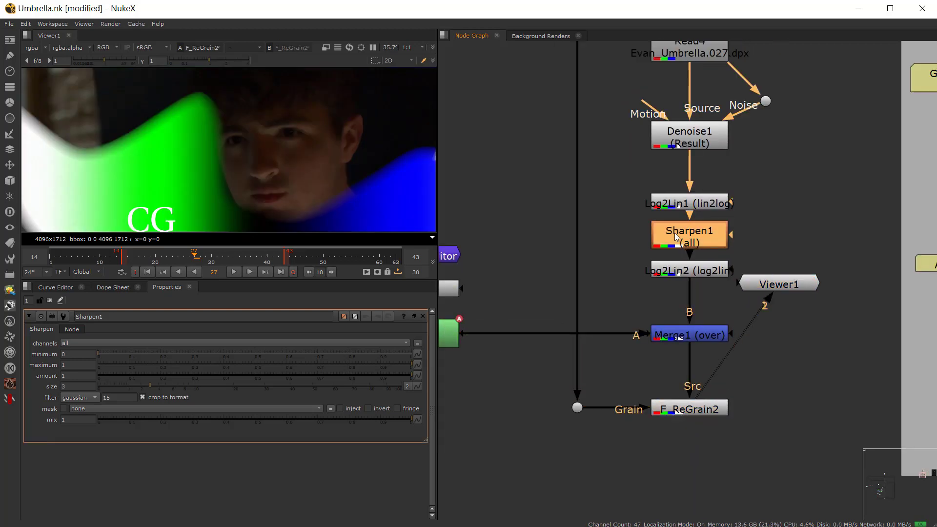
pyautogui.scroll(8, 257, 155)
pyautogui.scroll(4, 177, 196)
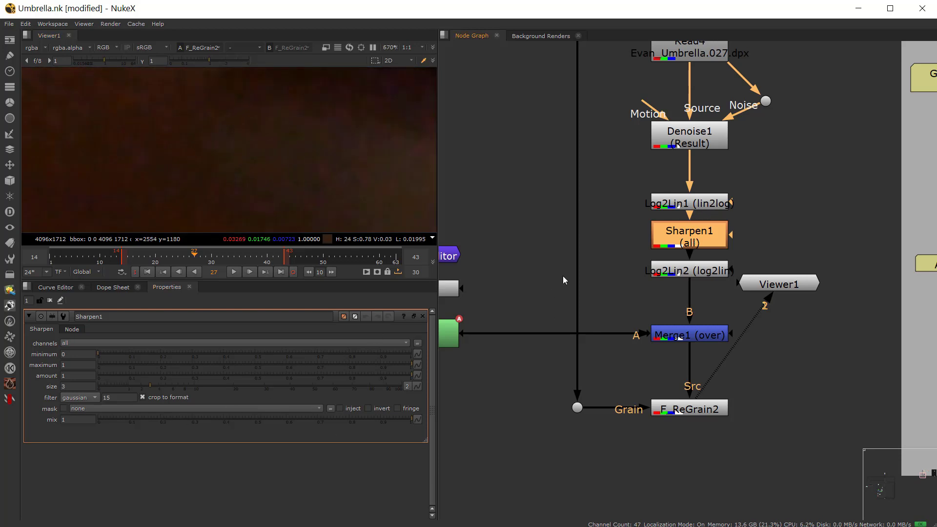
pyautogui.scroll(-2, 232, 168)
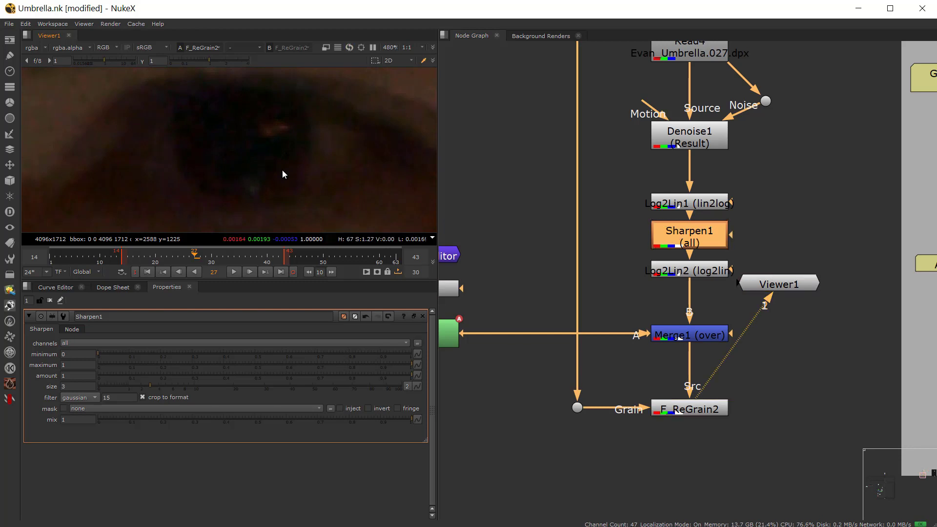
pyautogui.click(691, 406)
pyautogui.press('1')
pyautogui.scroll(-10, 327, 183)
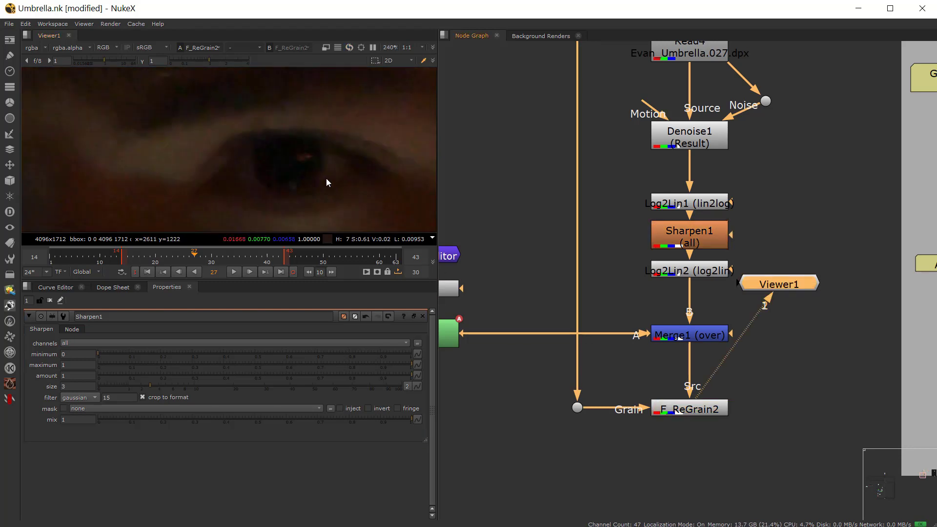
pyautogui.scroll(-3, 324, 177)
pyautogui.moveTo(604, 113); pyautogui.dragTo(594, 191, button='middle')
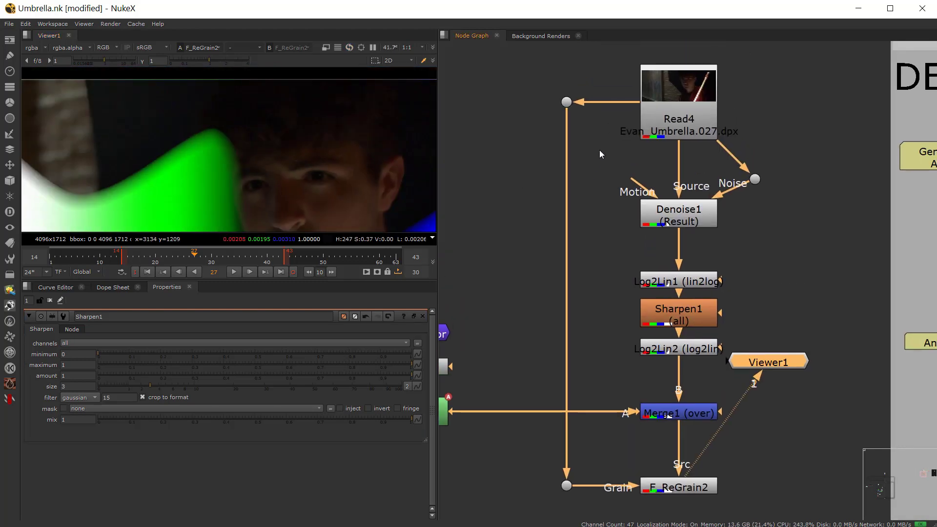
pyautogui.click(662, 108)
pyautogui.press('2')
pyautogui.scroll(10, 302, 189)
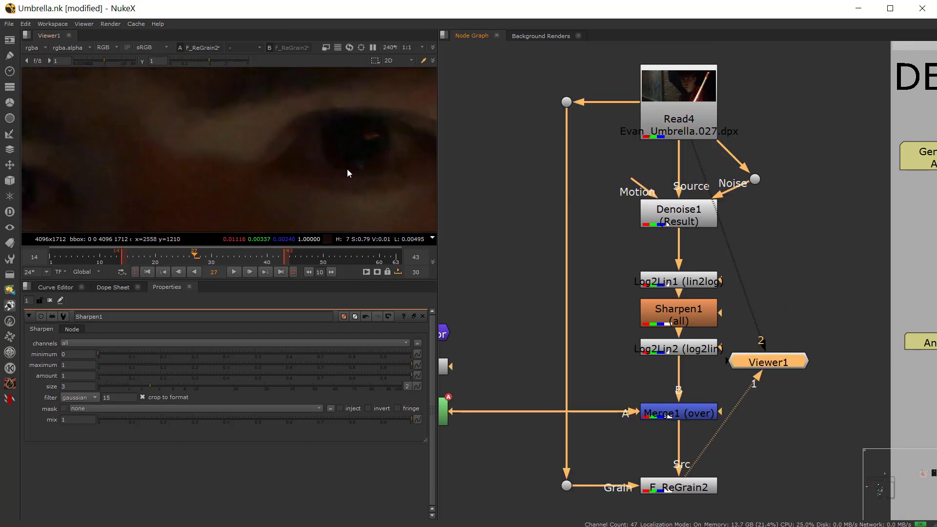
pyautogui.moveTo(368, 170); pyautogui.dragTo(215, 191, button='middle')
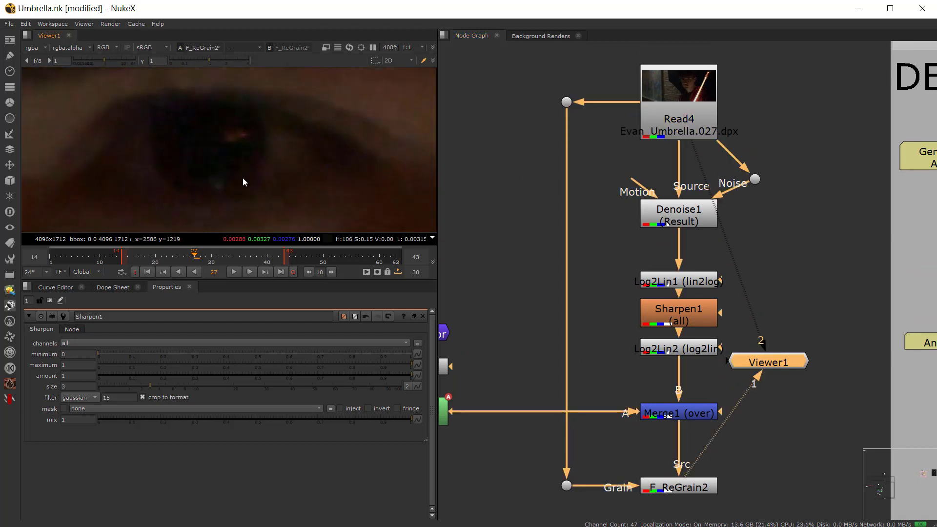
pyautogui.press('1')
pyautogui.press('2')
pyautogui.scroll(-2, 348, 103)
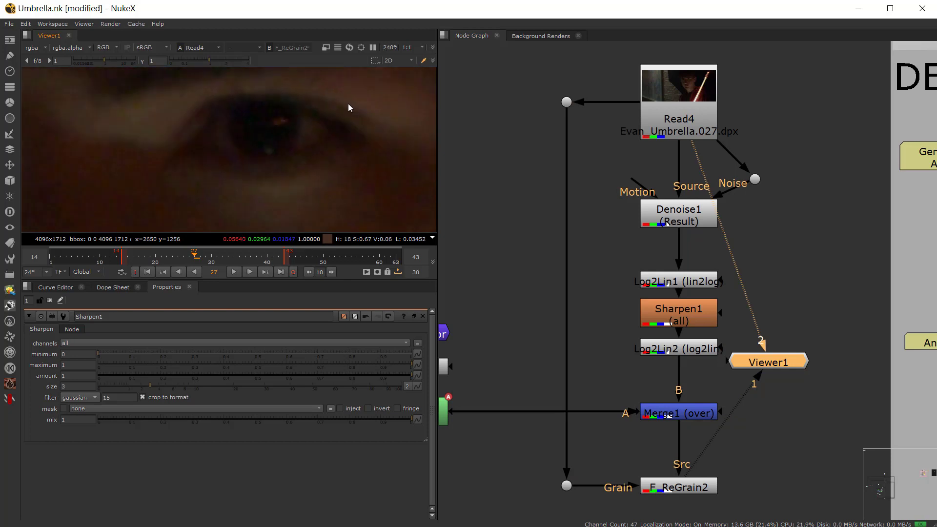
pyautogui.press('1')
pyautogui.press('2')
pyautogui.press('1')
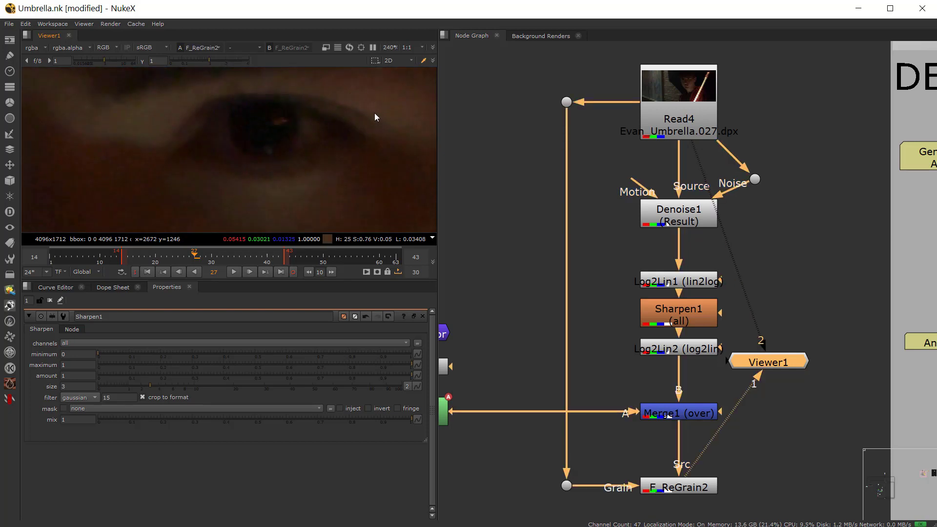
pyautogui.press('2')
pyautogui.press('1')
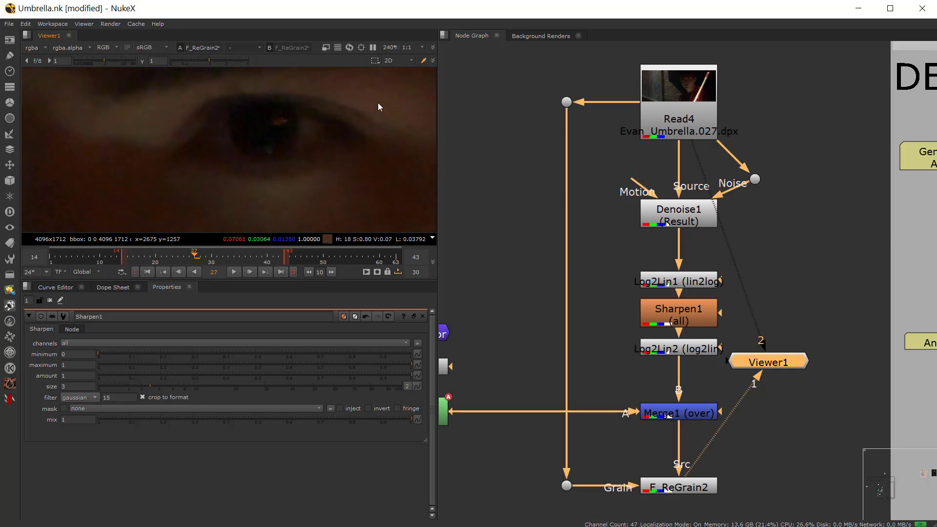
pyautogui.press('2')
pyautogui.press('1')
pyautogui.scroll(-4, 557, 347)
pyautogui.moveTo(558, 347); pyautogui.dragTo(568, 294, button='middle')
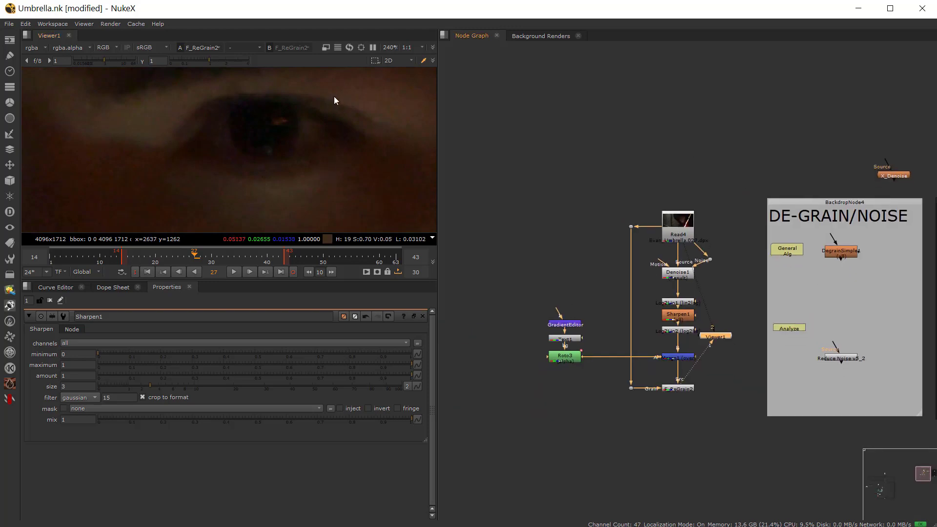
pyautogui.moveTo(608, 342); pyautogui.dragTo(531, 381, button='middle')
pyautogui.scroll(-2, 593, 443)
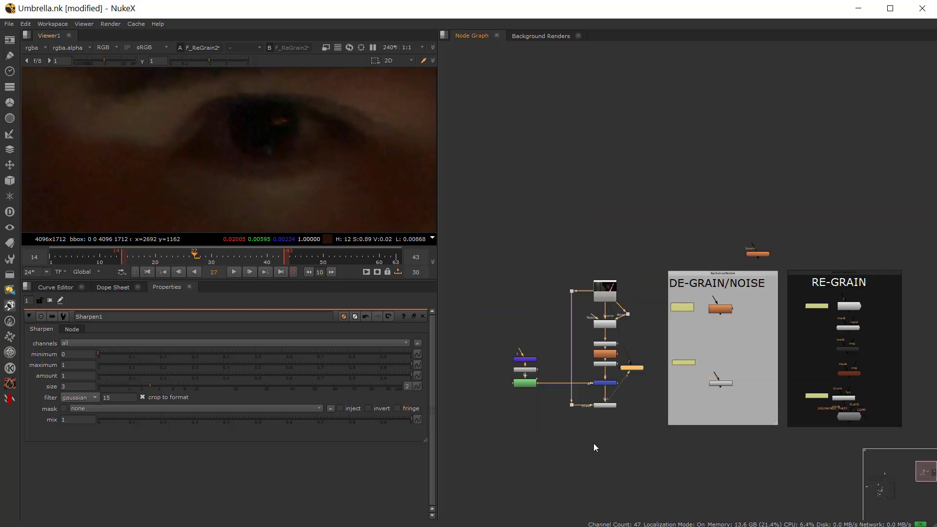
pyautogui.scroll(6, 591, 440)
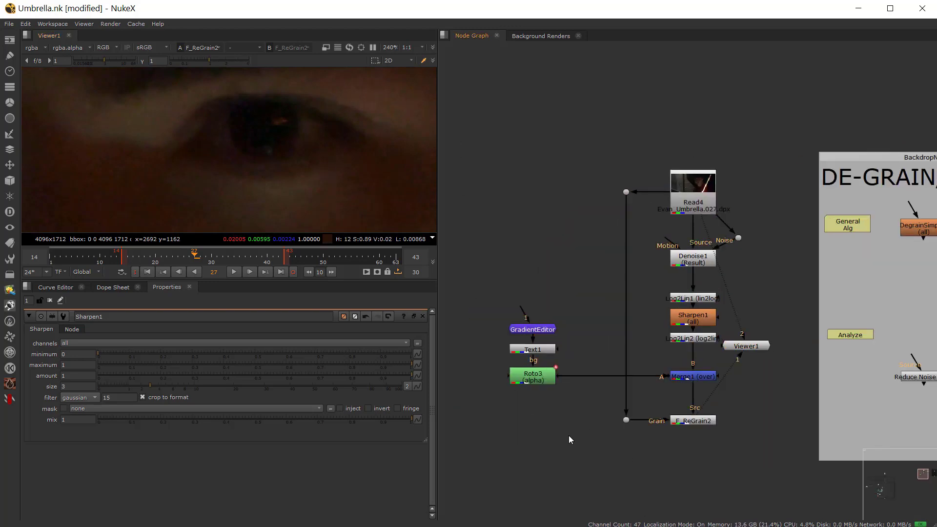
# Step: Add a Keymix on the Read4 branch with F_ReGrain2 as A and Roto3 as mask
pyautogui.press('Tab')
pyautogui.write('key')
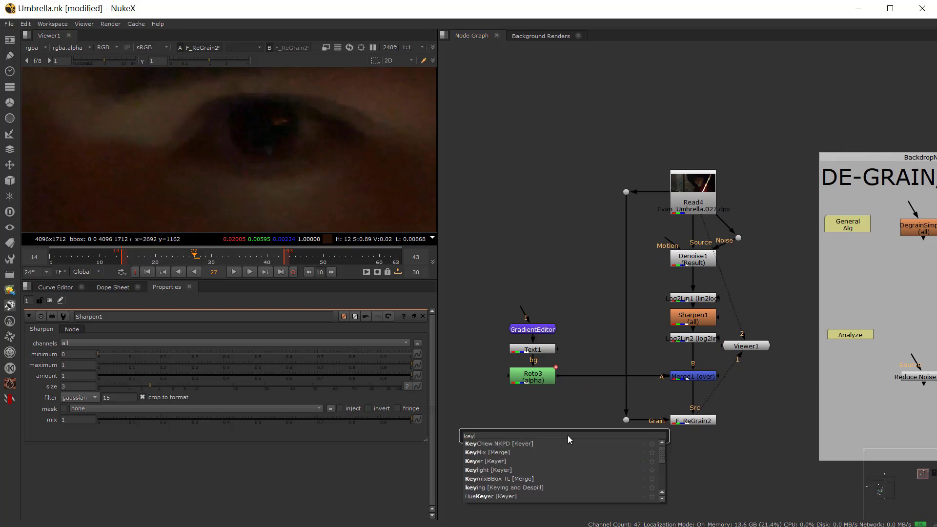
pyautogui.click(488, 452)
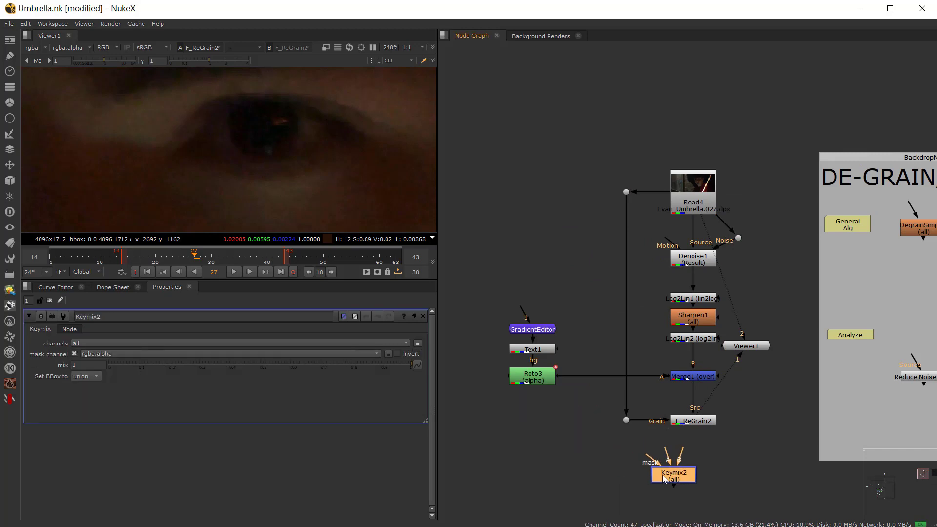
pyautogui.scroll(2, 663, 475)
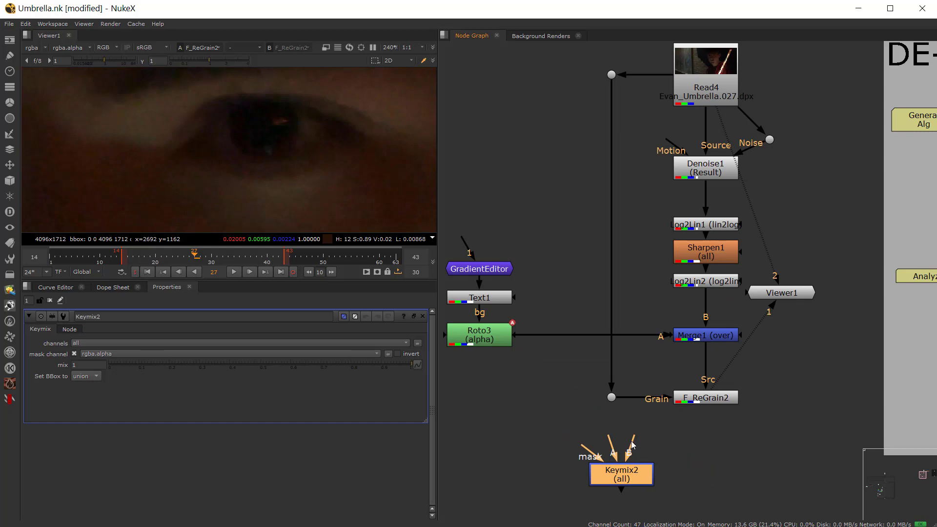
pyautogui.click(611, 407)
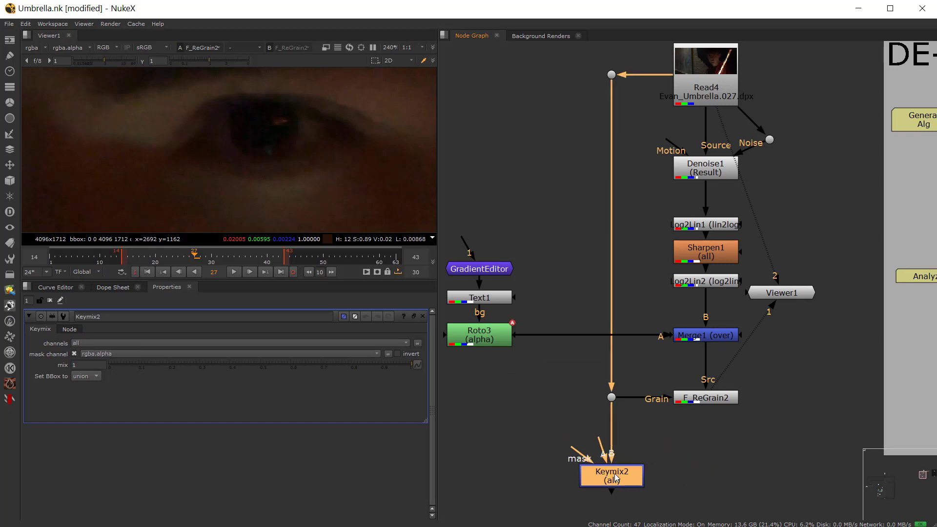
pyautogui.moveTo(600, 445); pyautogui.dragTo(508, 342)
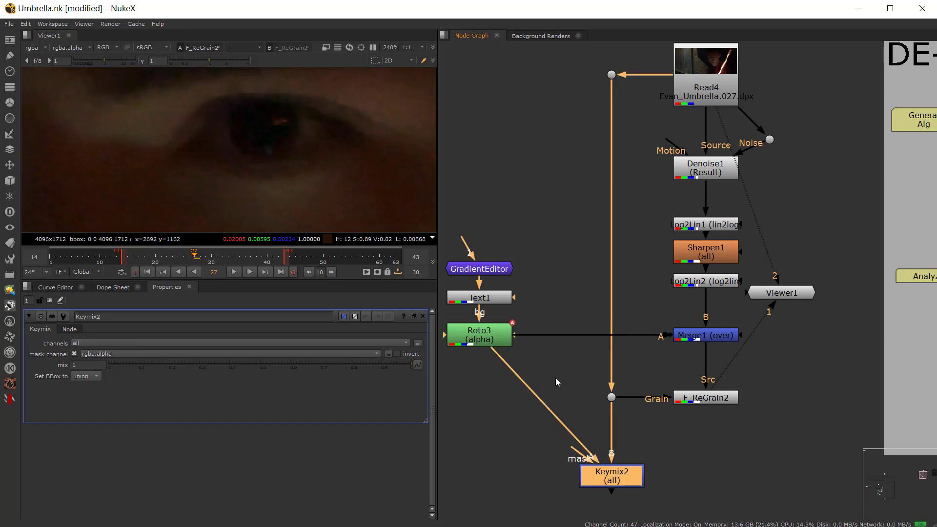
pyautogui.moveTo(594, 457); pyautogui.dragTo(702, 402)
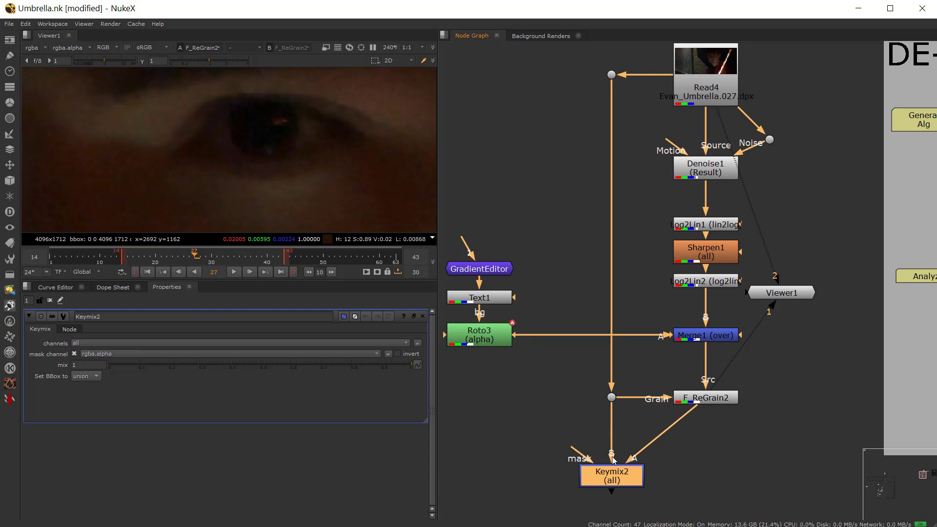
pyautogui.moveTo(572, 450); pyautogui.dragTo(500, 343)
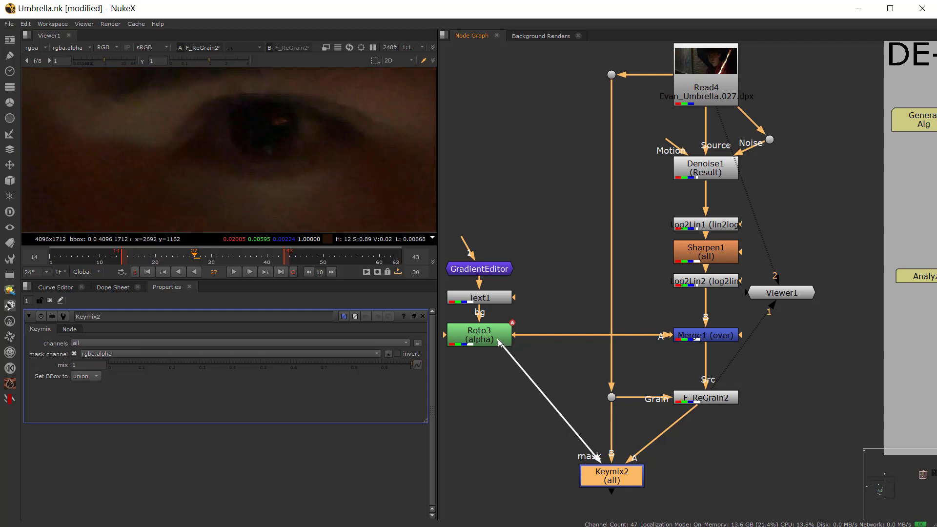
# Step: View the Keymix2 output and zoom into the green gradient edge
pyautogui.press('1')
pyautogui.scroll(-2, 297, 168)
pyautogui.scroll(-4, 298, 168)
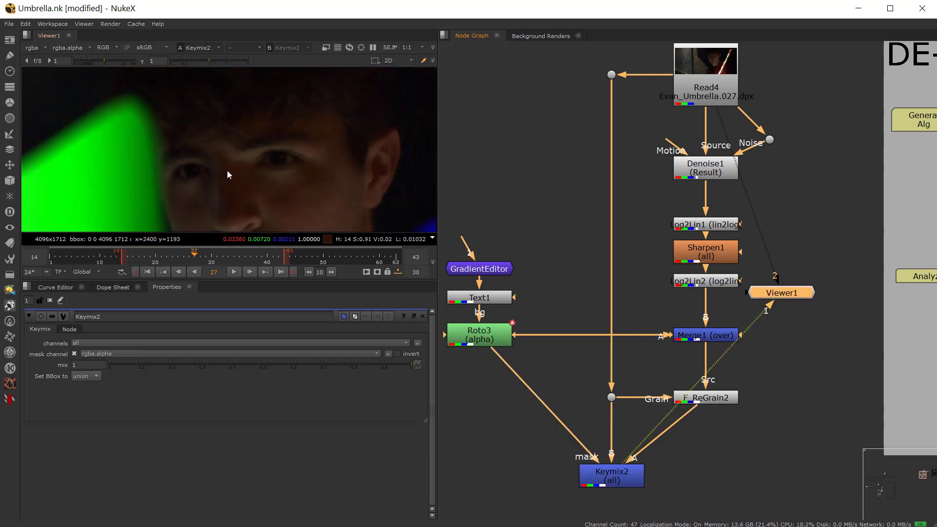
pyautogui.scroll(3, 232, 147)
pyautogui.scroll(-3, 243, 155)
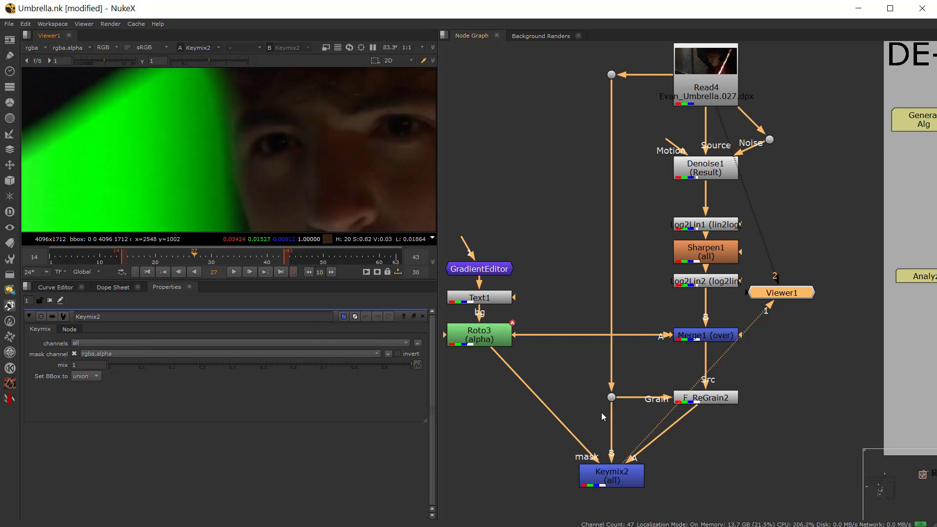
# Step: Put Read4 on viewer input 1 and Keymix2 on input 2 to compare
pyautogui.click(615, 478)
pyautogui.click(696, 399)
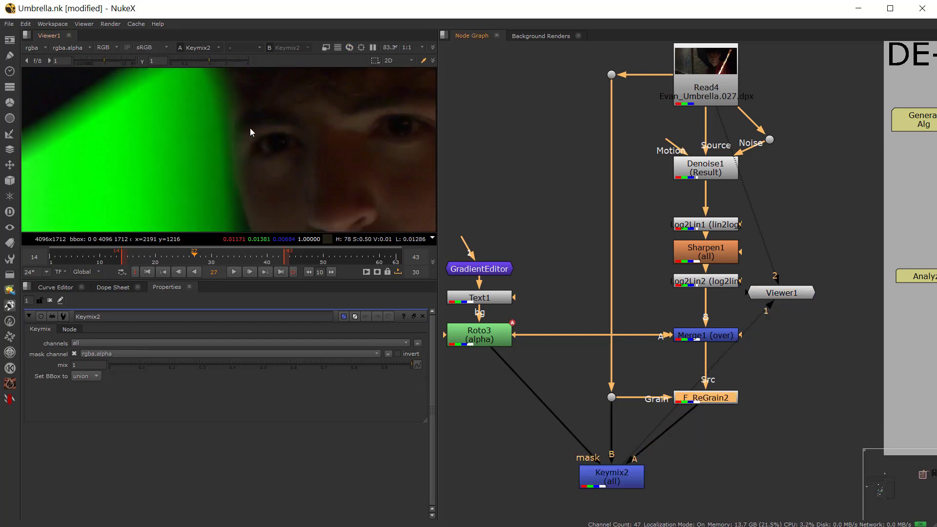
pyautogui.click(721, 84)
pyautogui.press('1')
pyautogui.click(611, 472)
pyautogui.press('2')
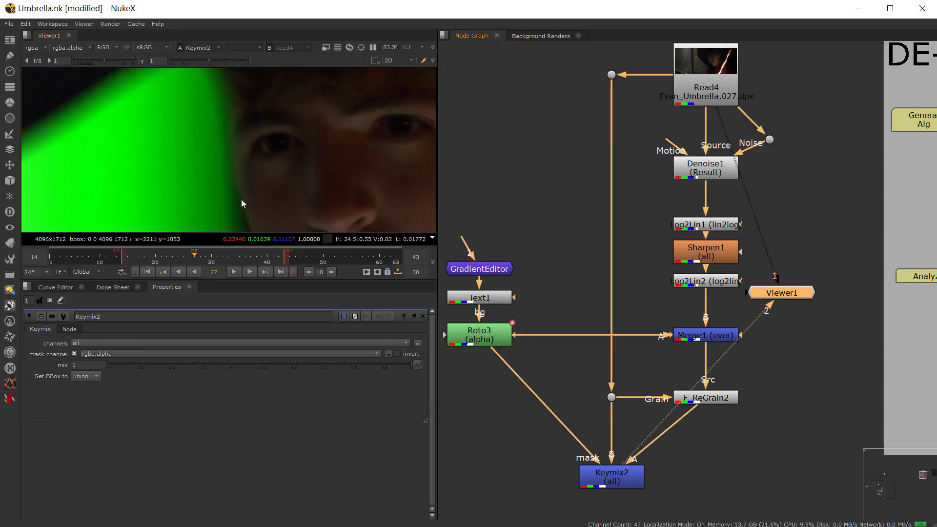
pyautogui.scroll(9, 236, 166)
pyautogui.scroll(-1, 237, 165)
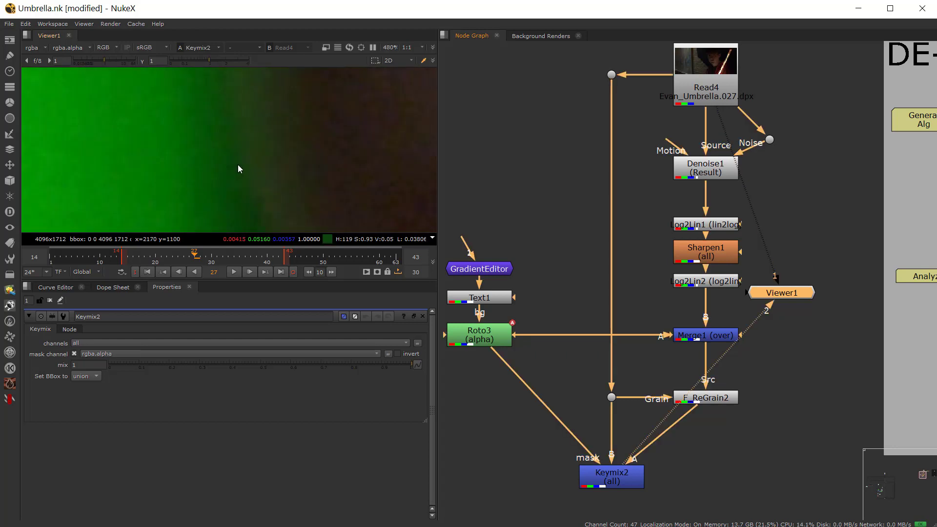
# Step: Flip the viewer between the F_ReGrain2 and Keymix2 results, ending on F_ReGrain2
pyautogui.click(708, 399)
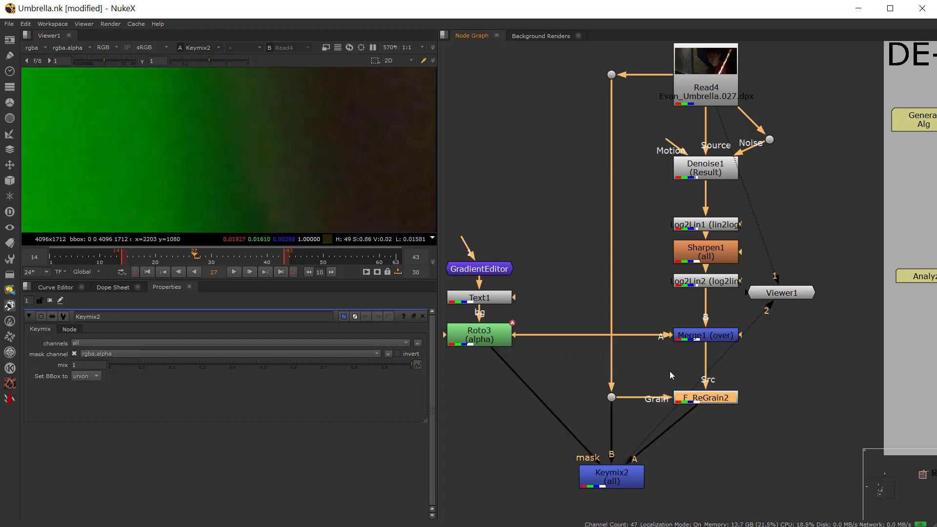
pyautogui.moveTo(710, 402); pyautogui.dragTo(718, 402)
pyautogui.press('1')
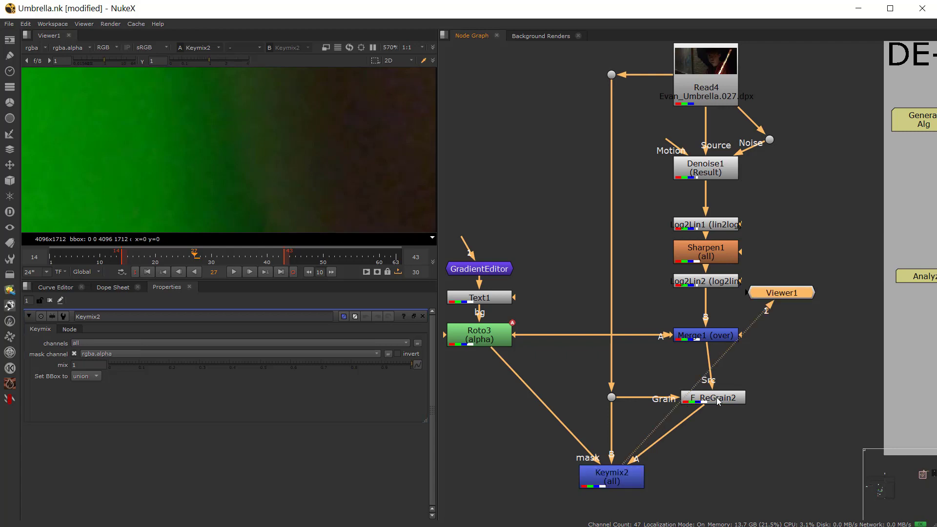
pyautogui.press('1')
pyautogui.press('2')
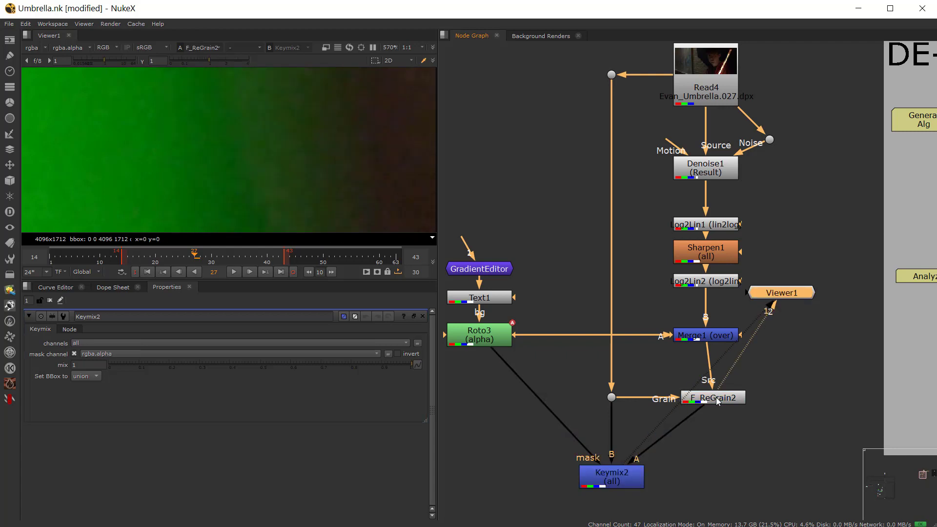
pyautogui.press('1')
pyautogui.press('2')
pyautogui.press('1')
pyautogui.press('2')
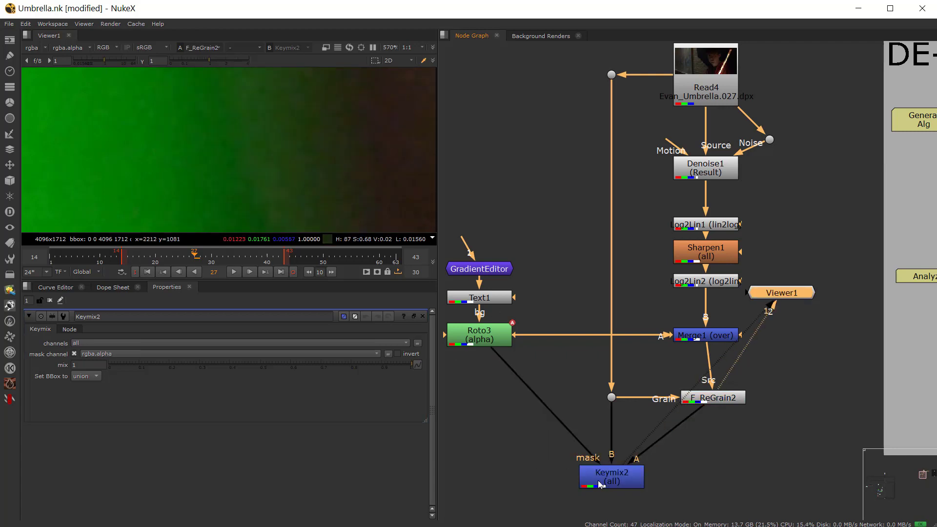
pyautogui.press('1')
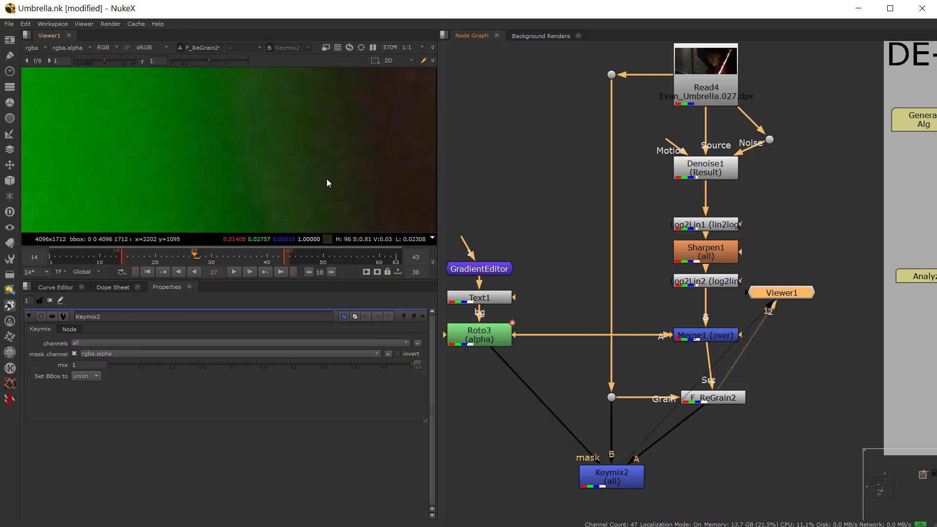
pyautogui.press('1')
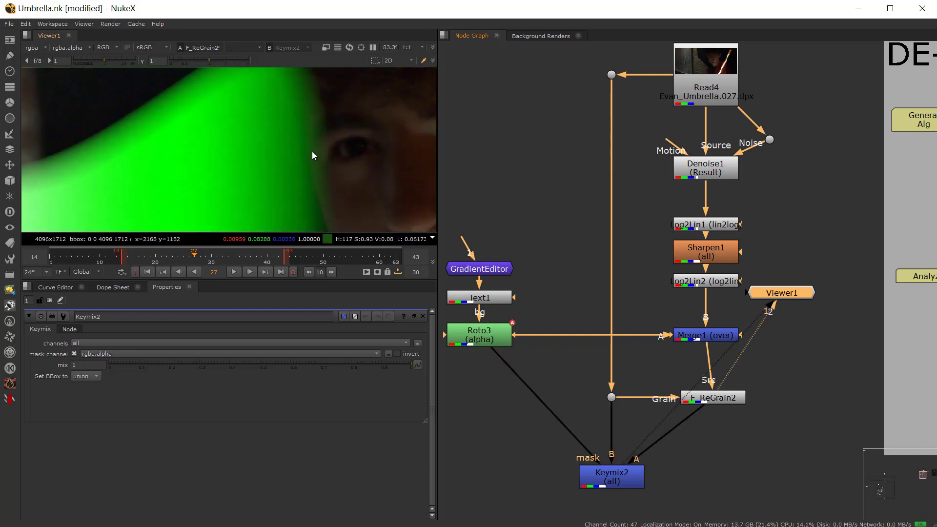
pyautogui.click(547, 473)
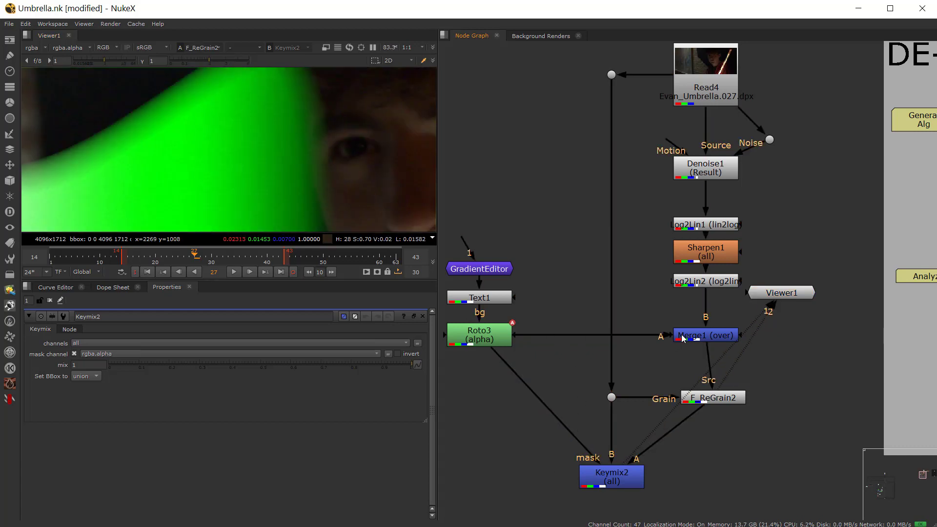
# Step: Delete the Keymix2 node from the graph
pyautogui.moveTo(683, 338); pyautogui.dragTo(705, 340)
pyautogui.click(619, 482)
pyautogui.press('Delete')
# Step: View the F_ReGrain2 output and zoom the viewer out
pyautogui.moveTo(724, 403); pyautogui.dragTo(717, 396)
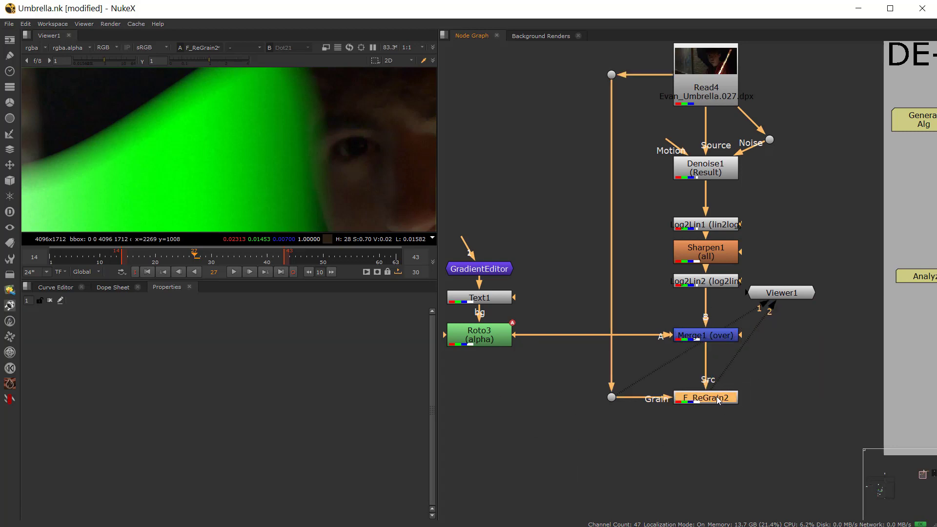
pyautogui.press('1')
pyautogui.scroll(7, 326, 173)
pyautogui.scroll(-6, 326, 173)
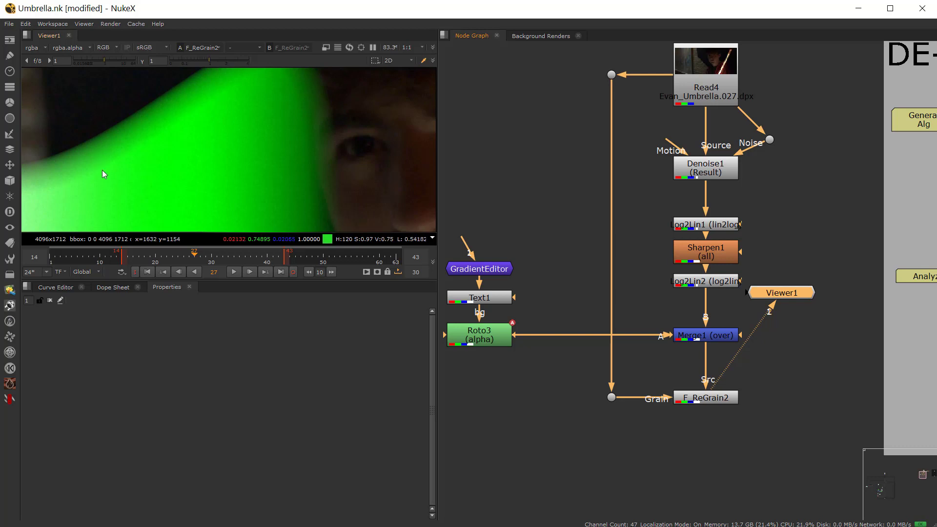
pyautogui.scroll(-2, 367, 121)
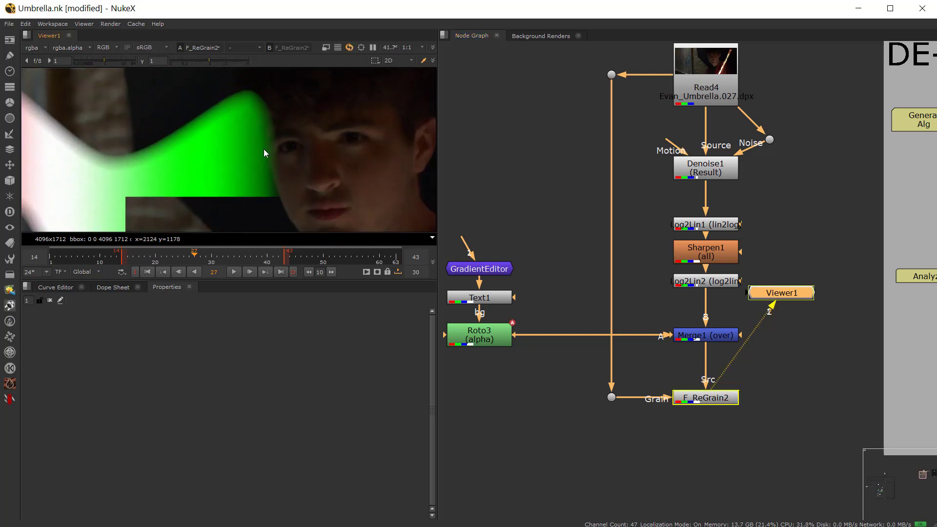
pyautogui.click(668, 447)
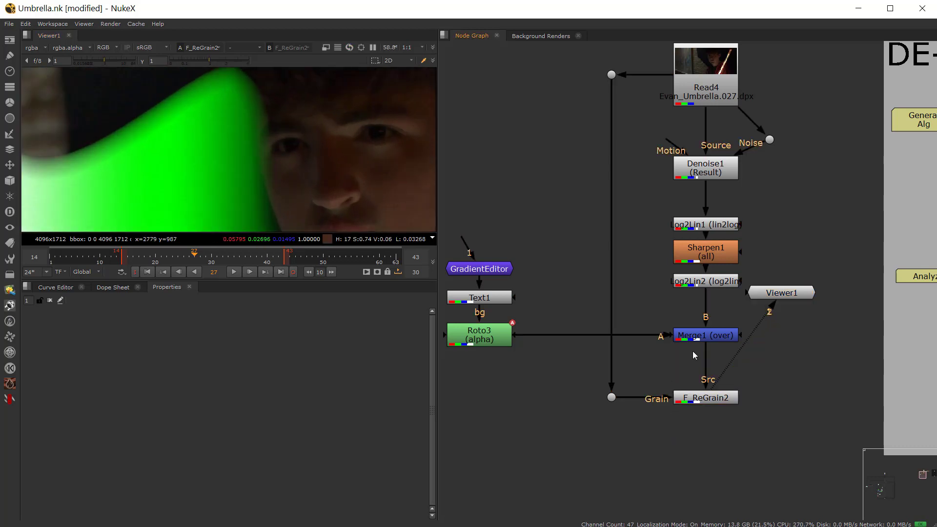